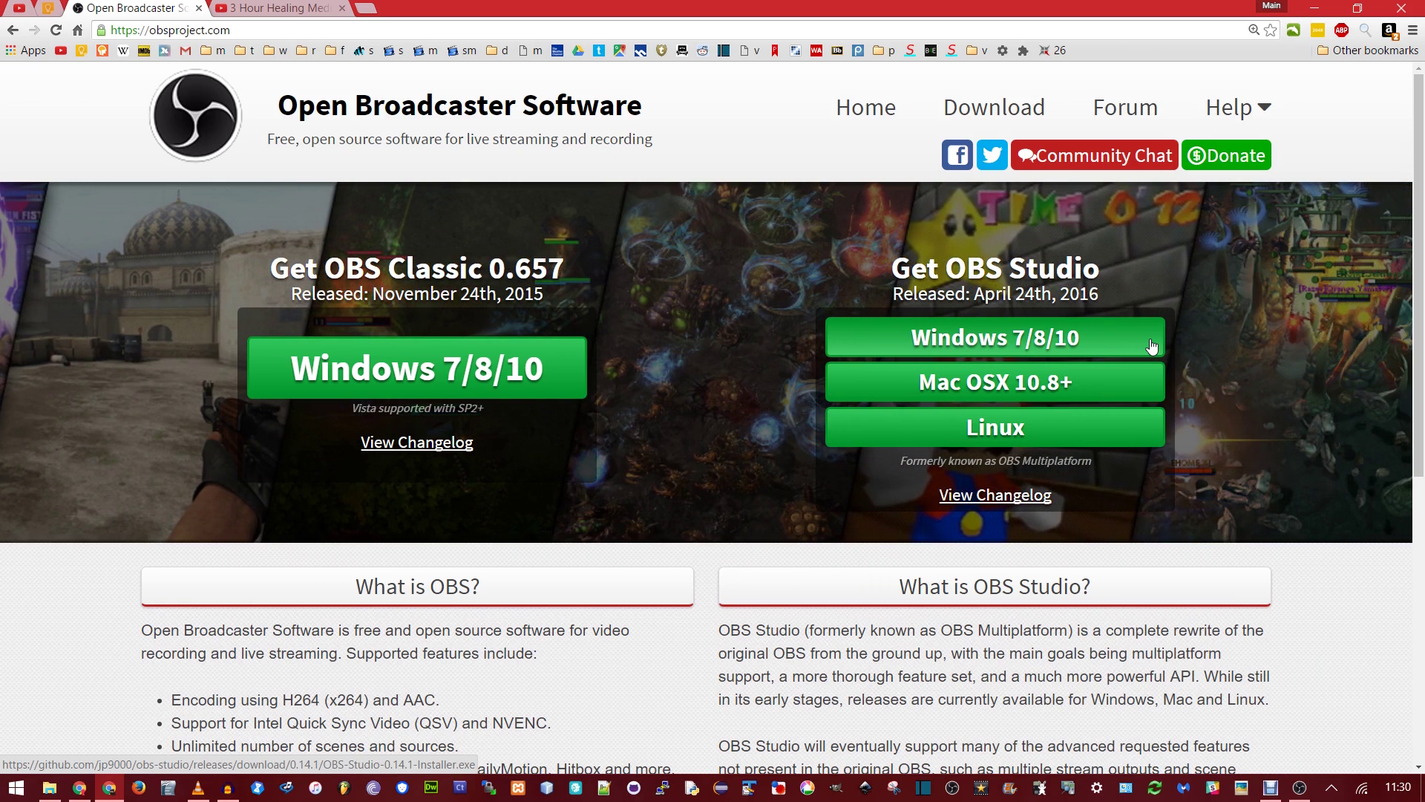
- Save the Windows 7/8/10 OBS Studio installer to Downloads, then launch OBS Studio
{"action": "left_click", "coordinate": [1152, 347]}
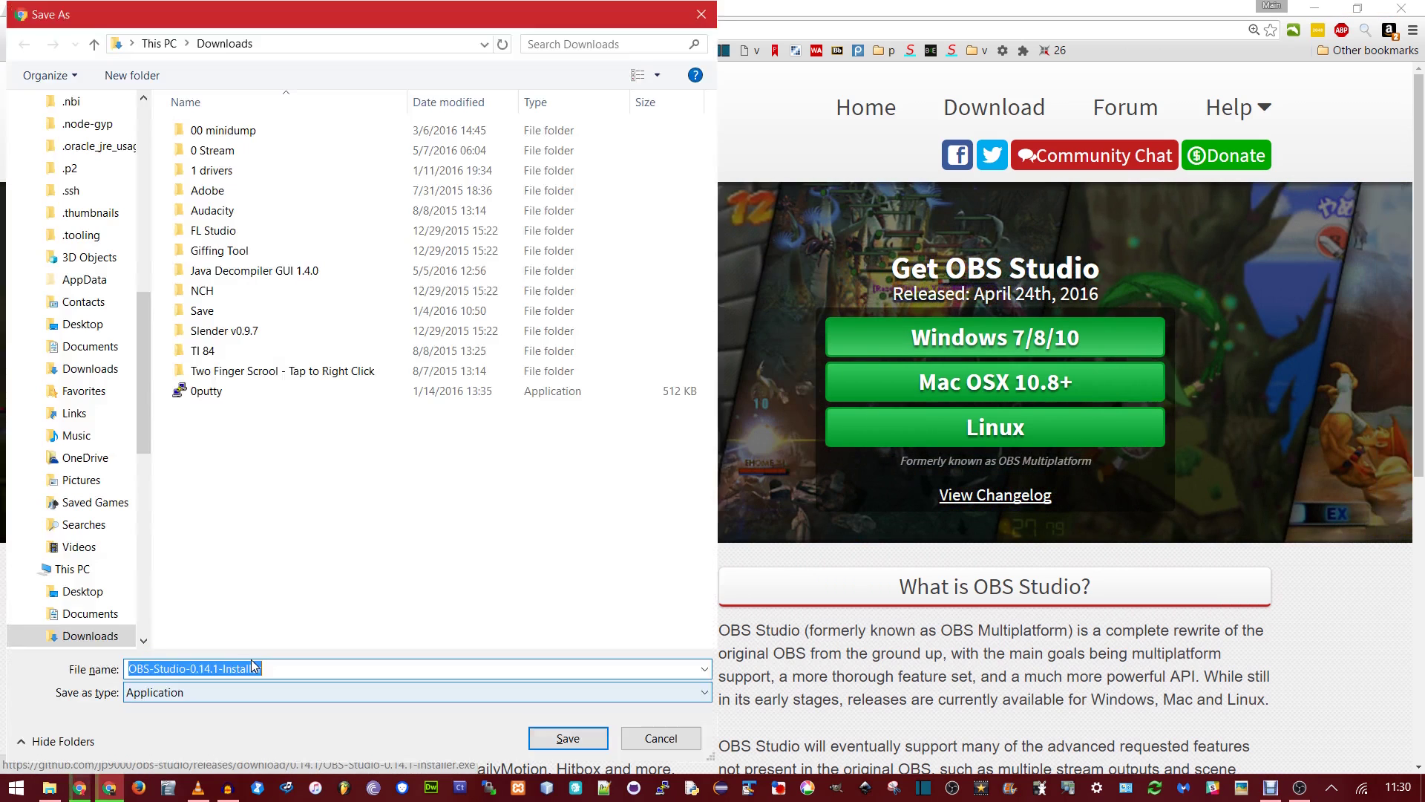
{"action": "left_click", "coordinate": [659, 738]}
{"action": "left_click", "coordinate": [1299, 787]}
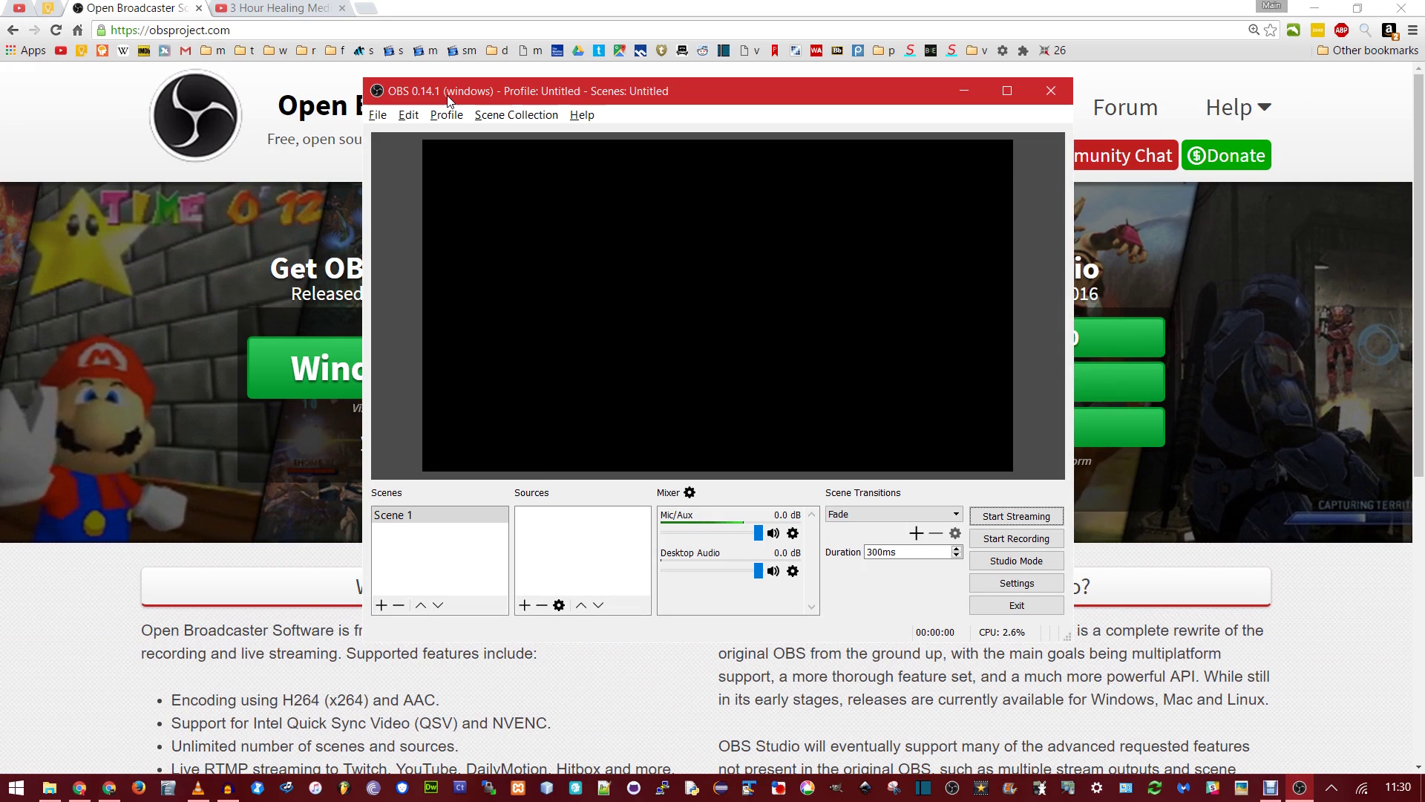
- Close the 32-bit OBS window and start OBS Multiplatform (64bit) from a Start search for 'obs'
{"action": "left_click", "coordinate": [1049, 91]}
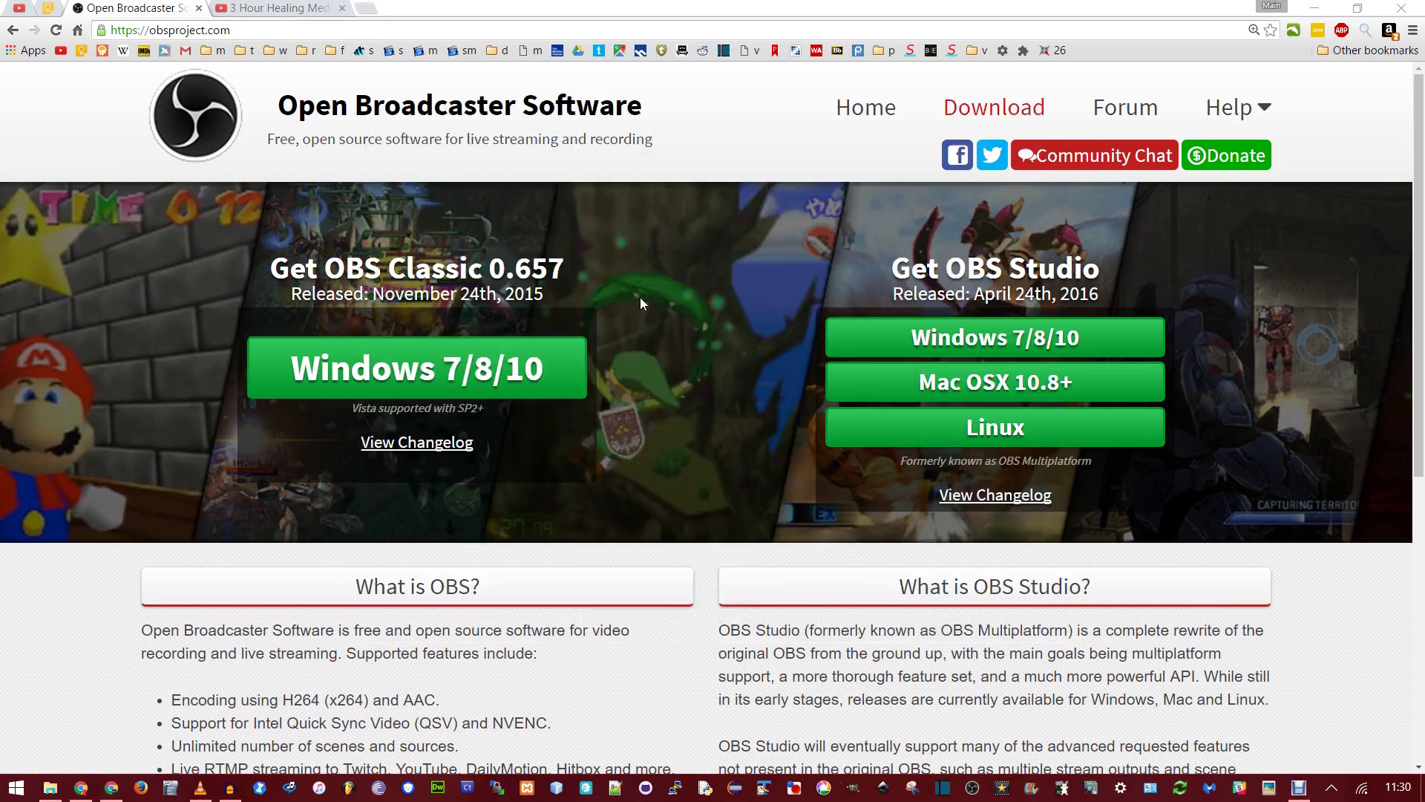
{"action": "key", "text": "super"}
{"action": "type", "text": "obs"}
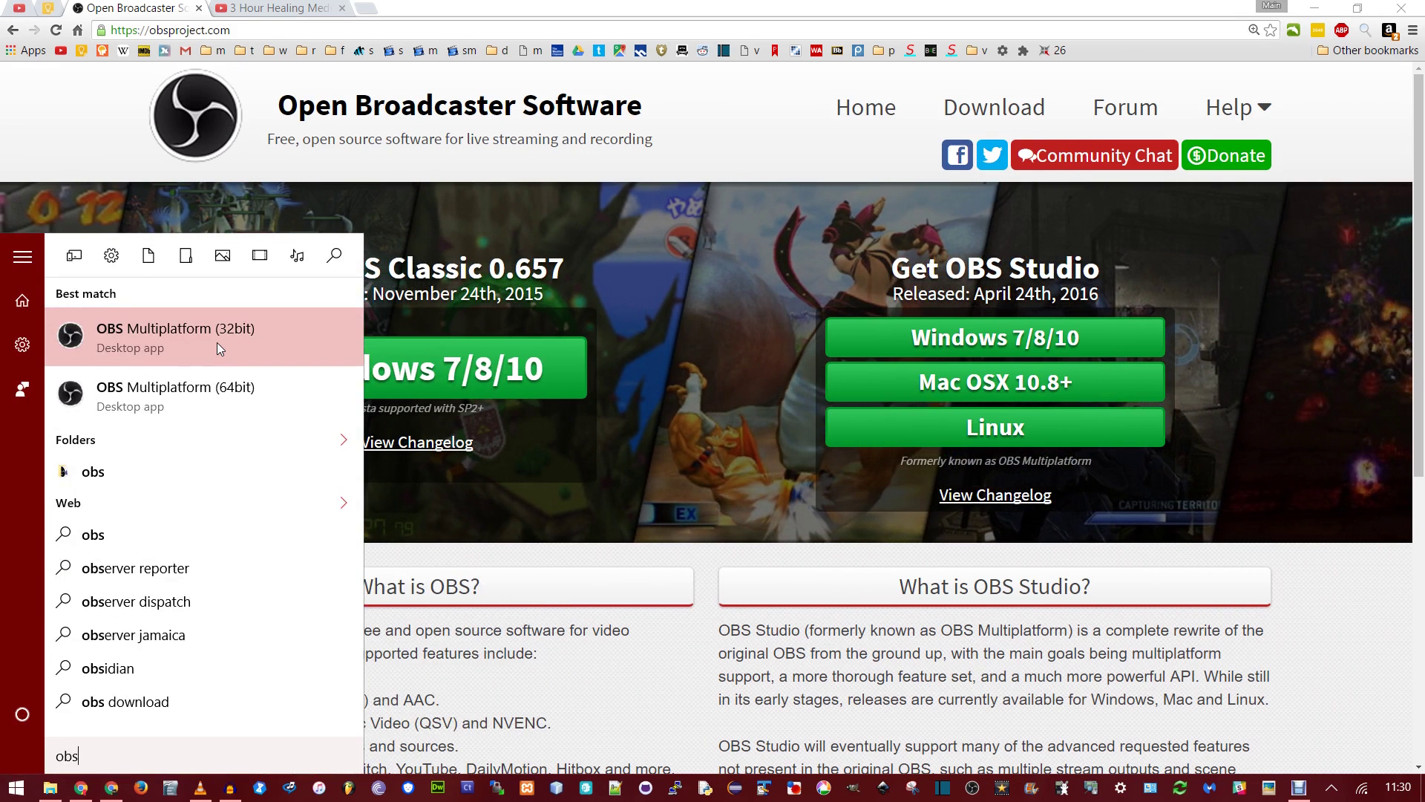
{"action": "left_click", "coordinate": [210, 395]}
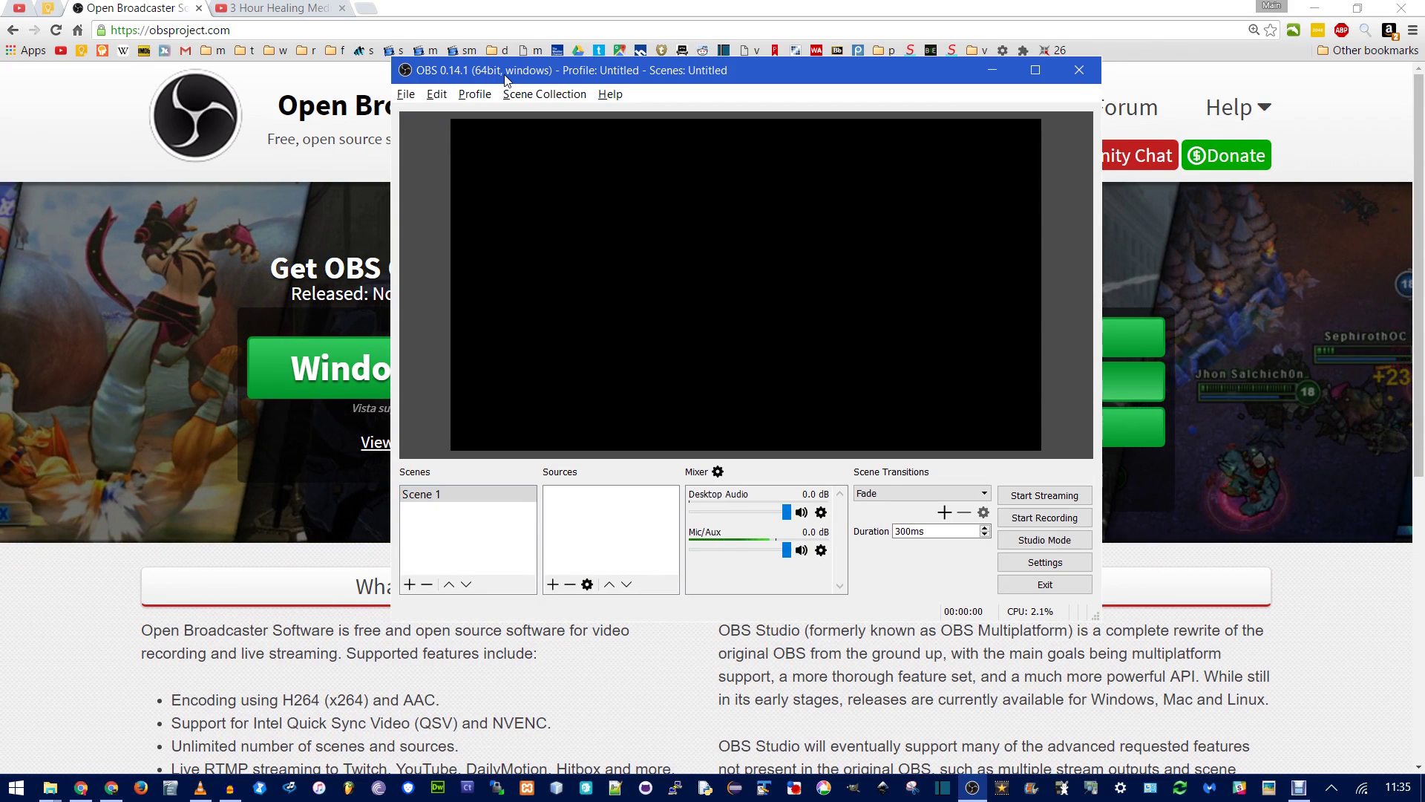
- Add a scene with the default name Scene 2, then reselect Scene 1
{"action": "scroll", "coordinate": [716, 394], "scroll_direction": "down", "scroll_amount": 7}
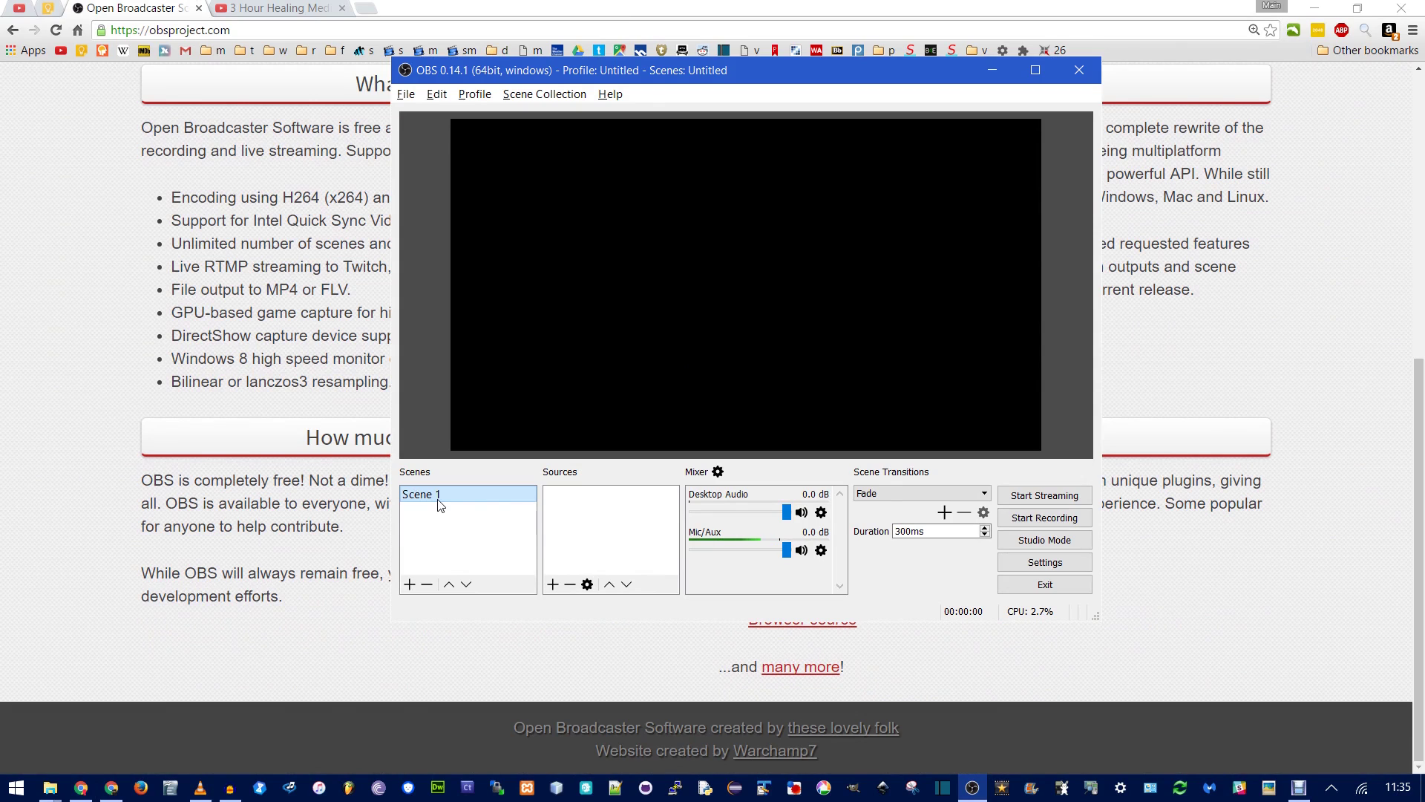
{"action": "left_click", "coordinate": [468, 497]}
{"action": "left_click", "coordinate": [410, 584]}
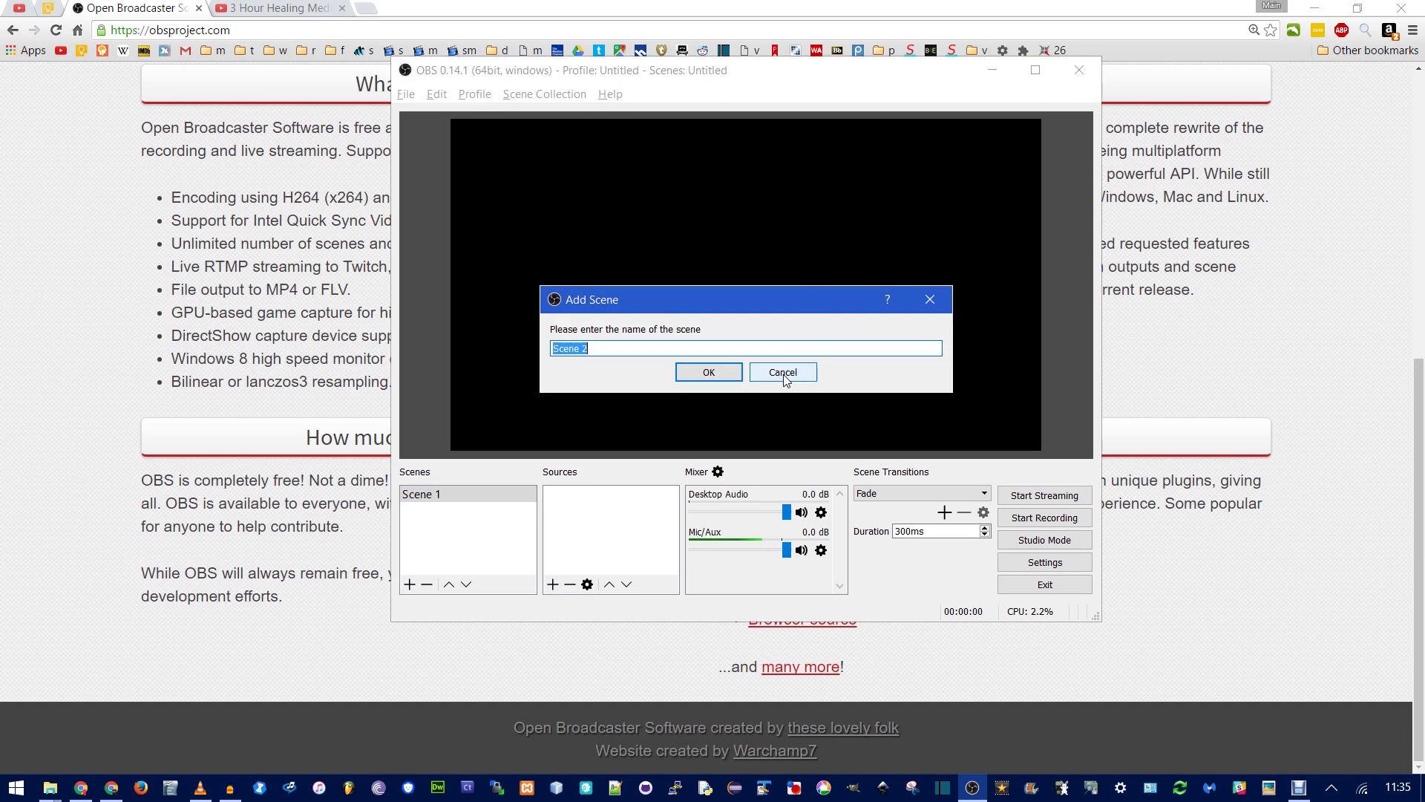
{"action": "left_click", "coordinate": [706, 372]}
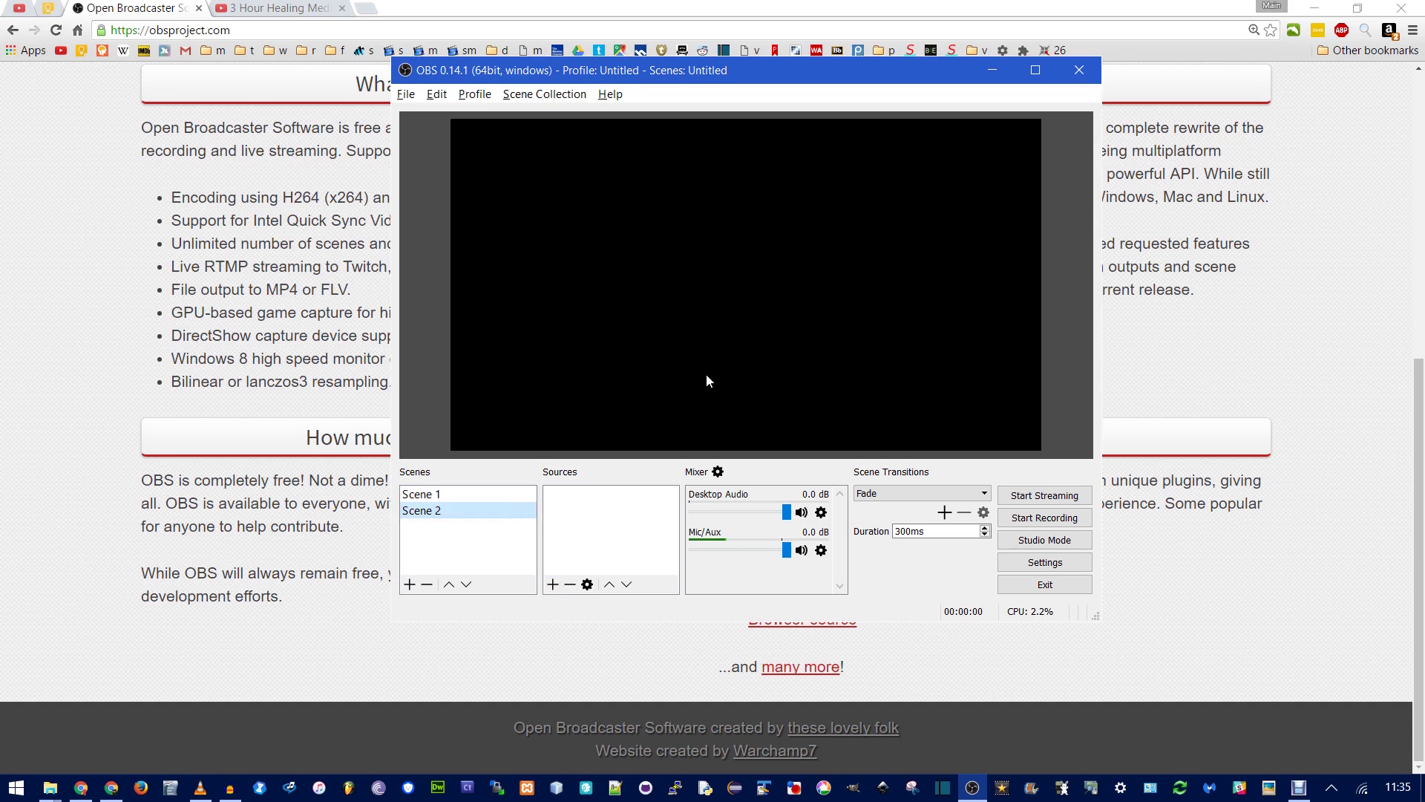
{"action": "left_click", "coordinate": [456, 499]}
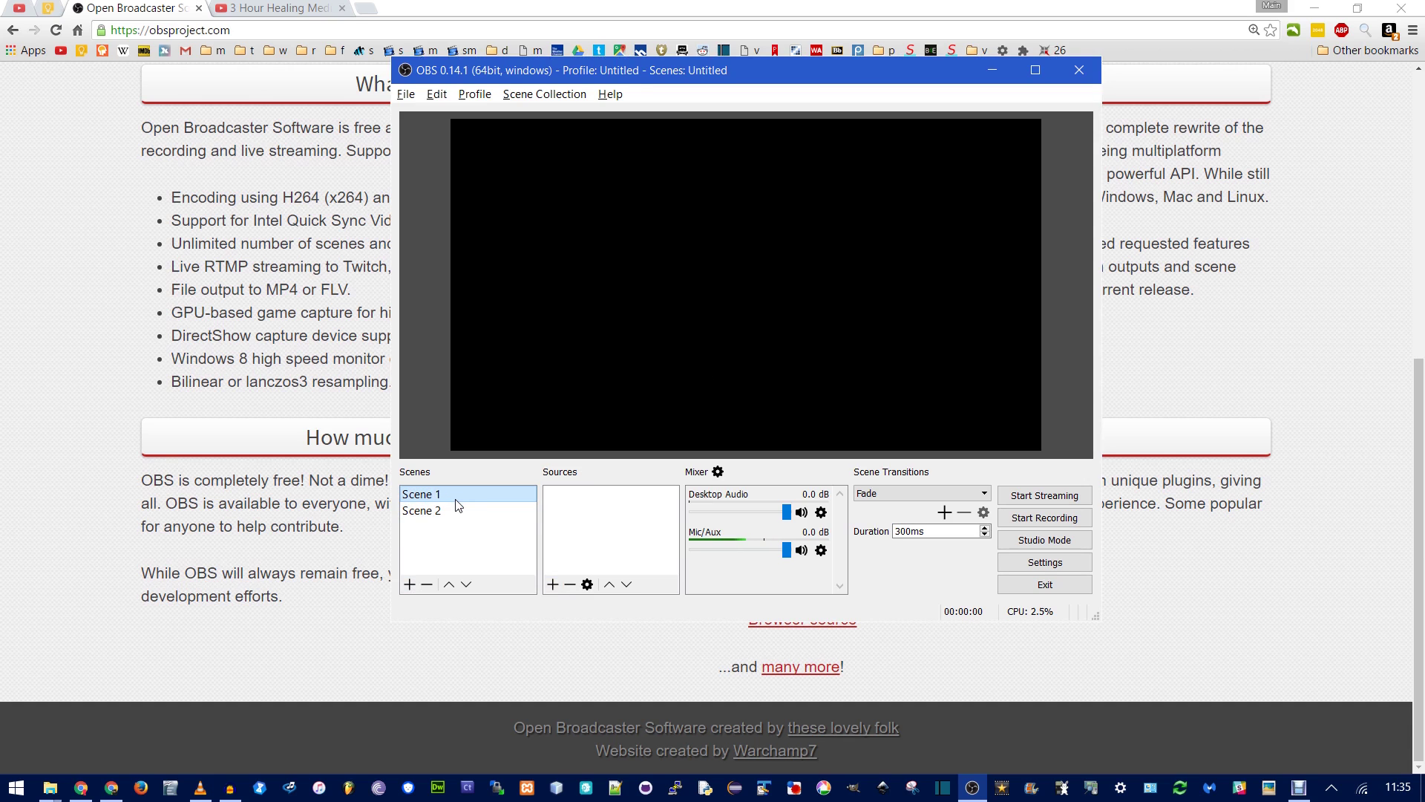
- Add a Display Capture source to Scene 1 capturing the chosen display
{"action": "left_click", "coordinate": [552, 585]}
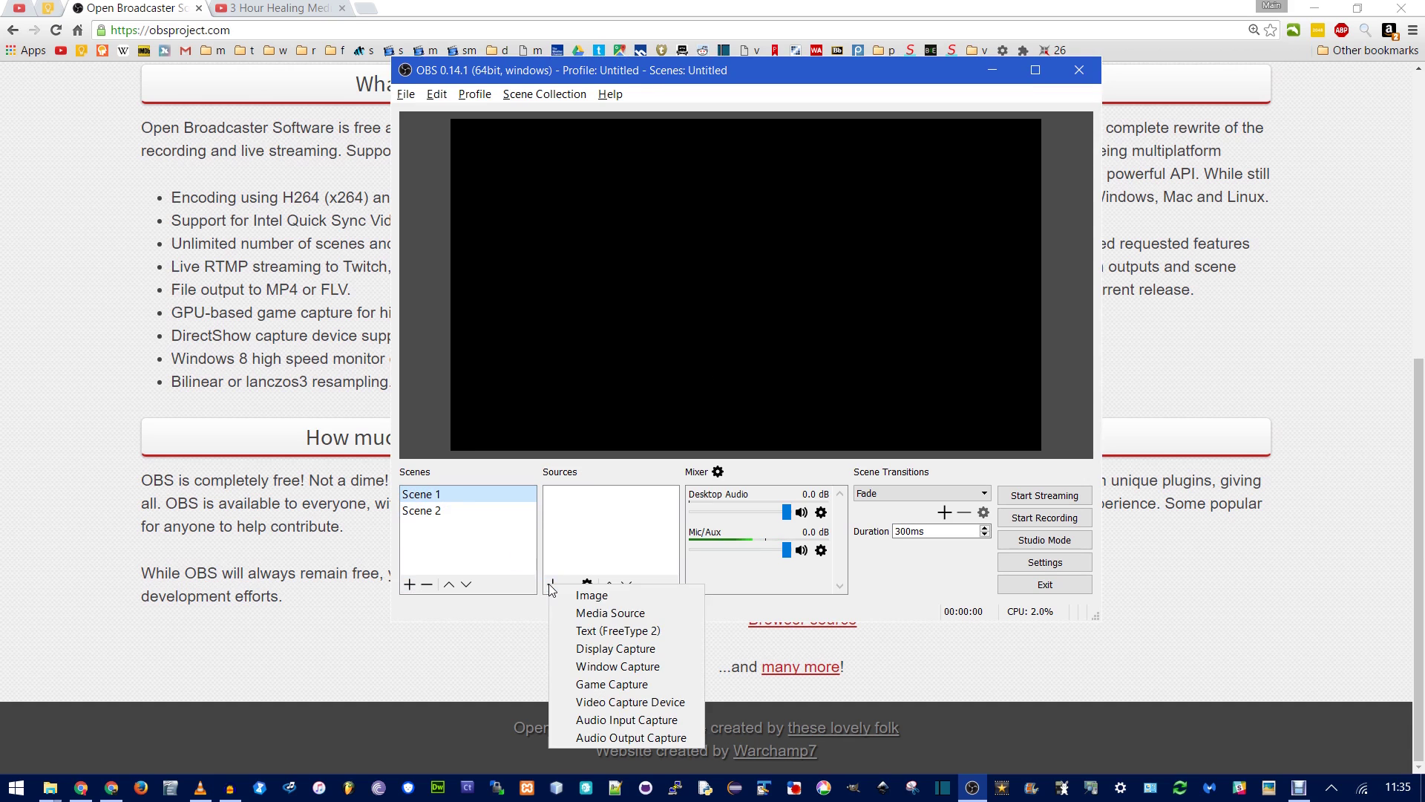
{"action": "left_click", "coordinate": [683, 646]}
{"action": "left_click", "coordinate": [758, 449]}
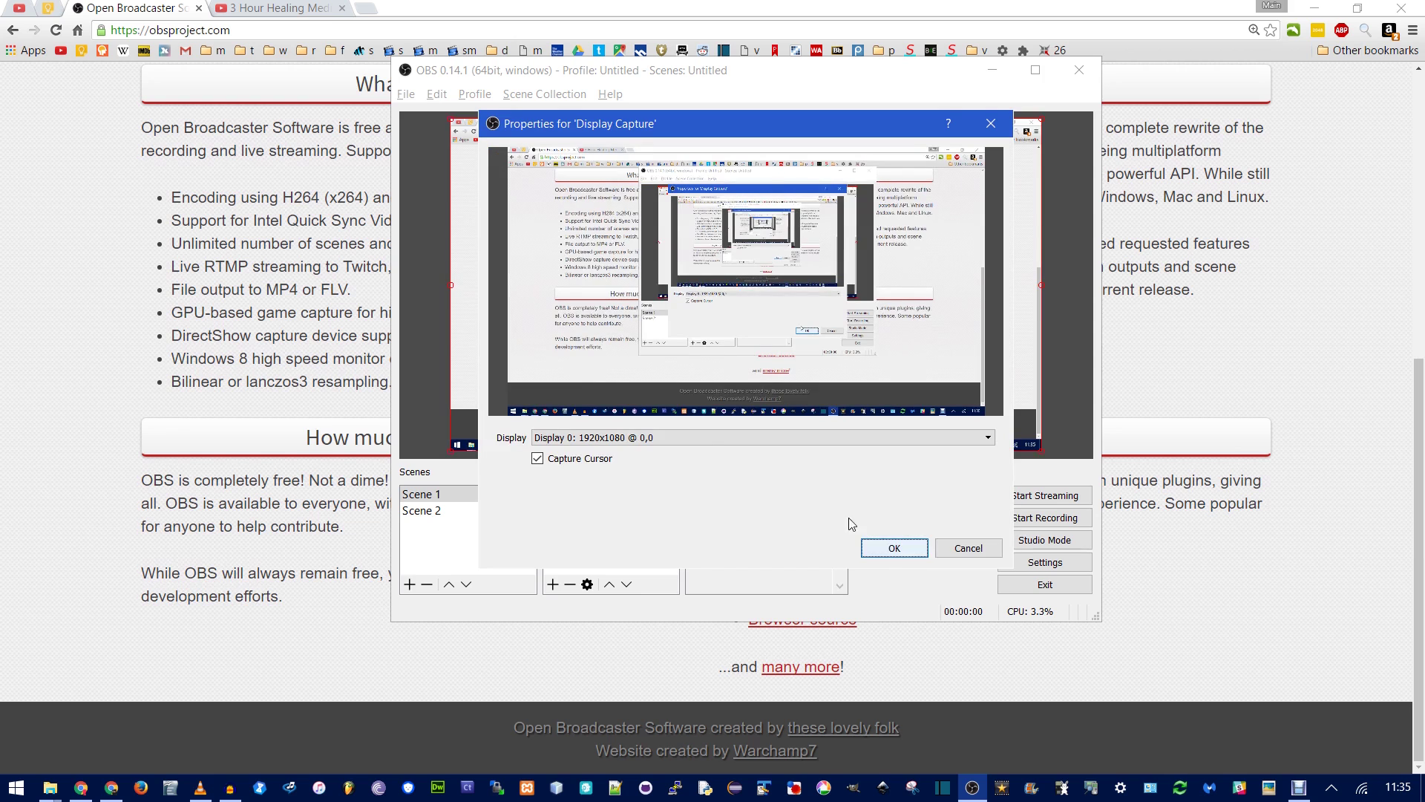
{"action": "left_click", "coordinate": [699, 441]}
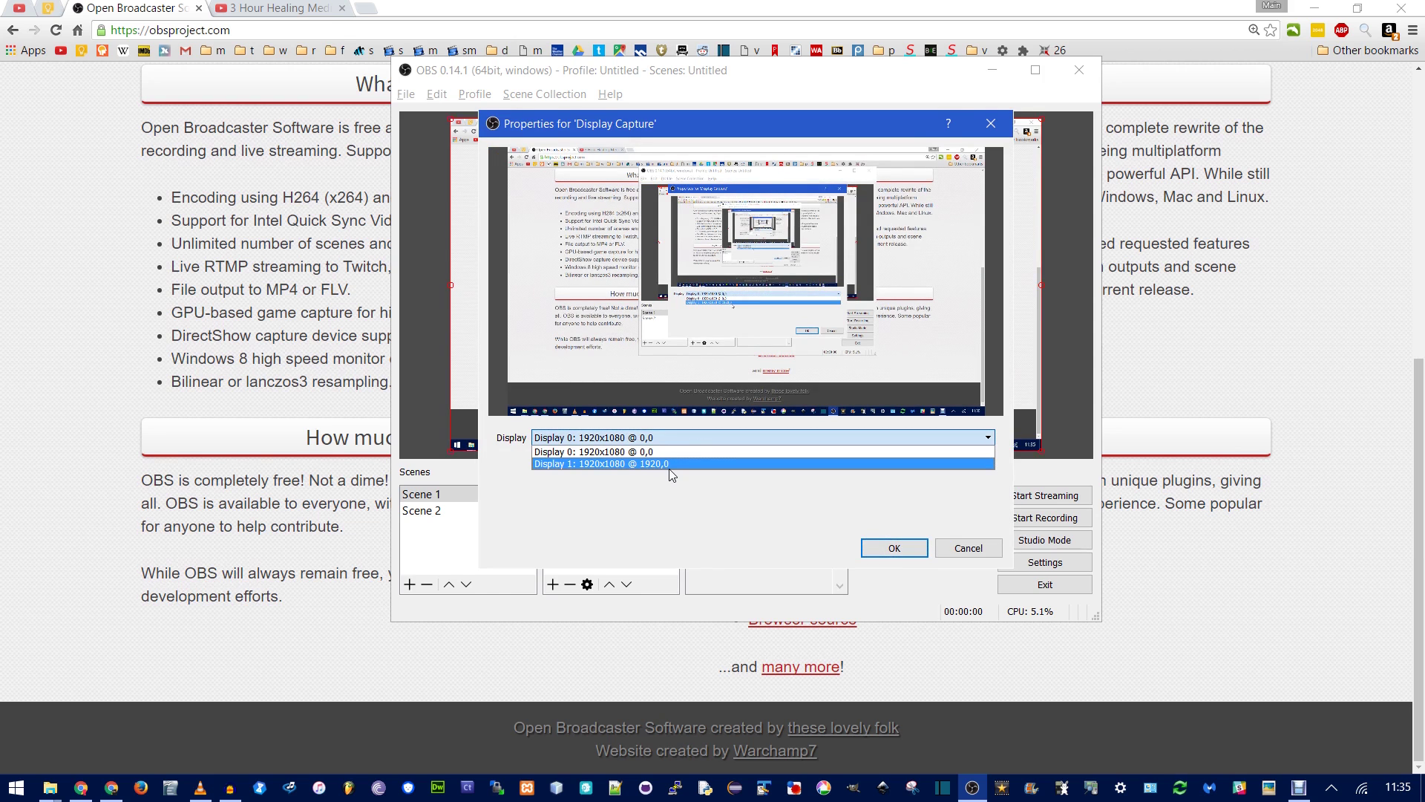
{"action": "left_click", "coordinate": [763, 523]}
{"action": "left_click", "coordinate": [894, 548]}
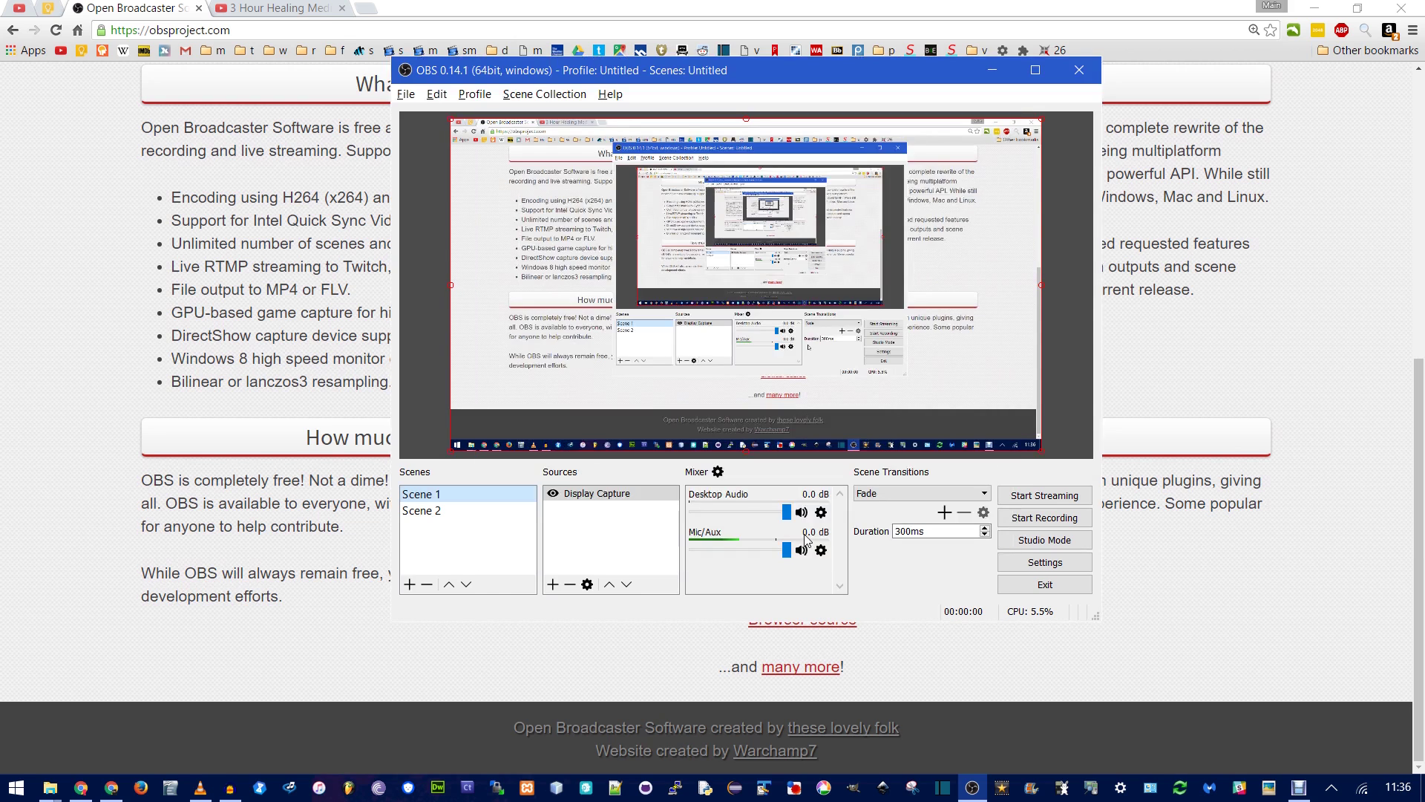
- Rename the Display Capture source to 'primary' and reposition the OBS window
{"action": "right_click", "coordinate": [588, 501]}
{"action": "left_click", "coordinate": [652, 530]}
{"action": "type", "text": "pr"}
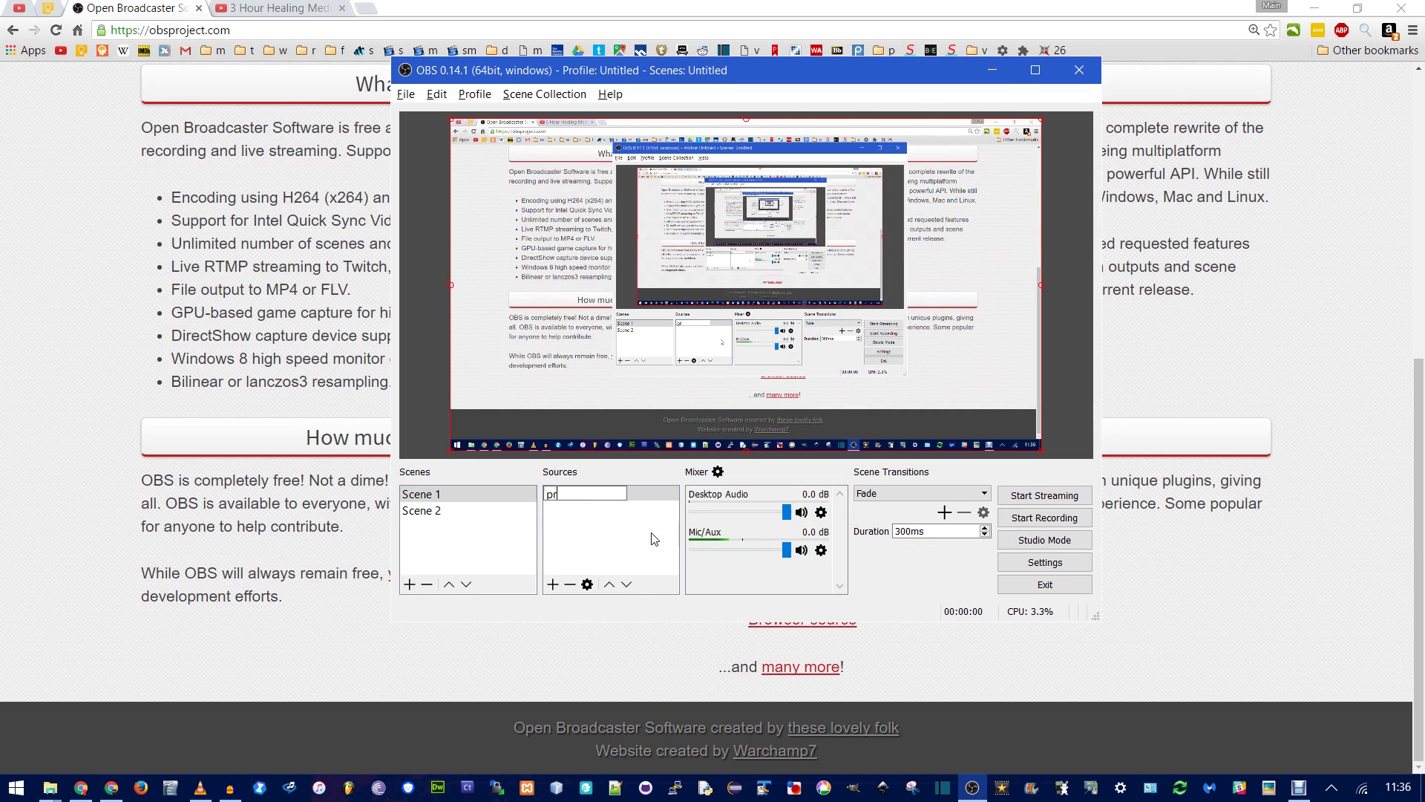
{"action": "type", "text": "imary"}
{"action": "left_click_drag", "start_coordinate": [756, 80], "coordinate": [1008, 131]}
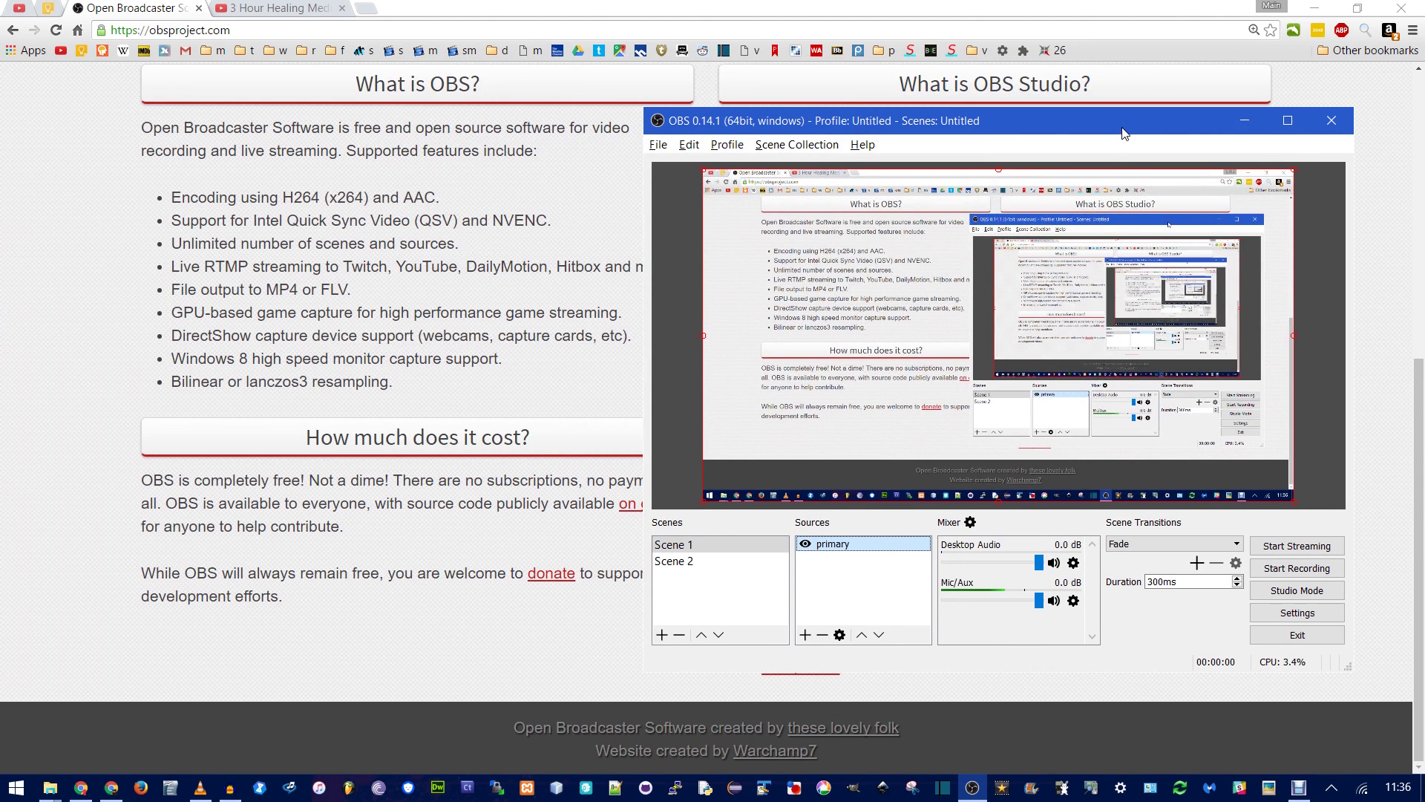
{"action": "left_click", "coordinate": [805, 634]}
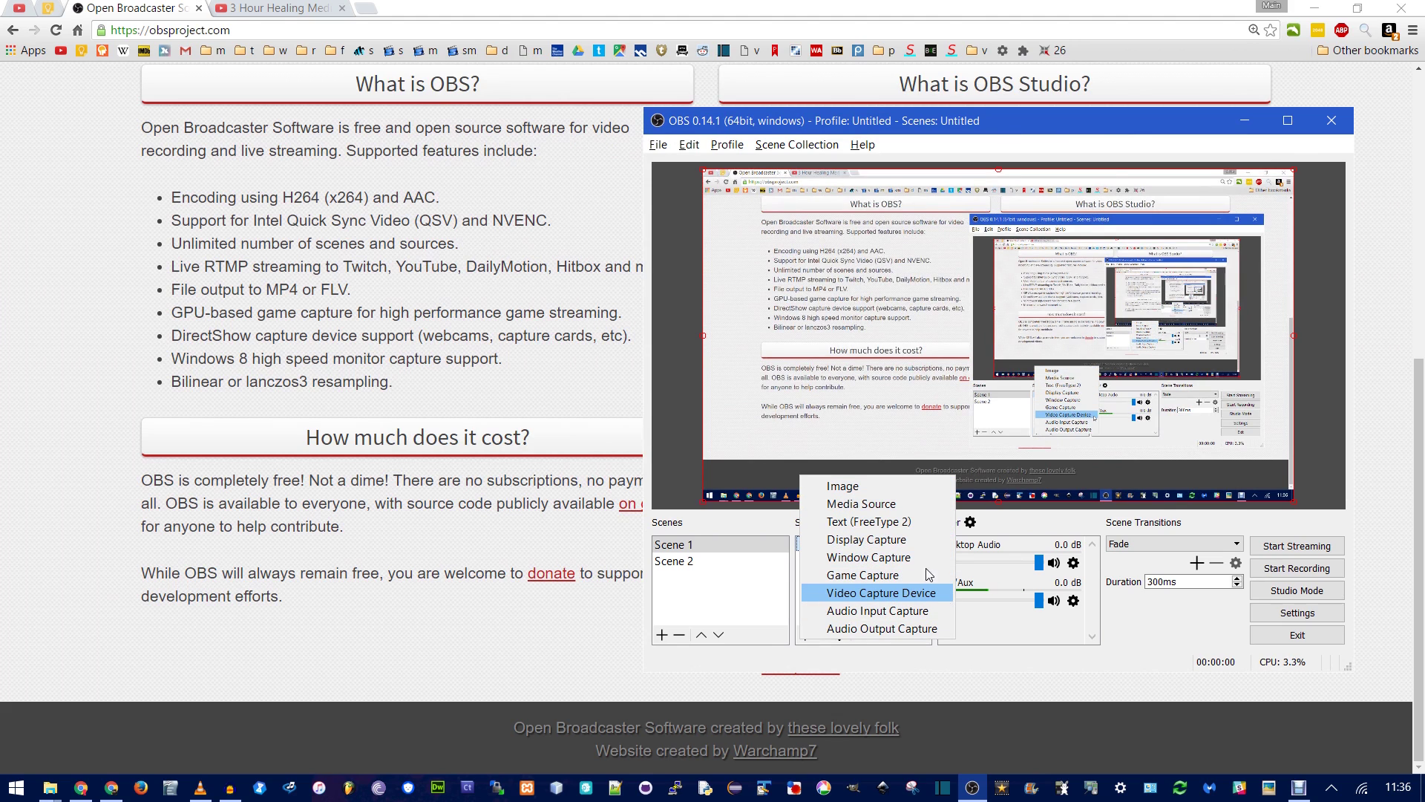
- Add an Image source showing the obs logo, shrunk and placed in the preview's lower-left
{"action": "left_click", "coordinate": [854, 485]}
{"action": "left_click", "coordinate": [1011, 499]}
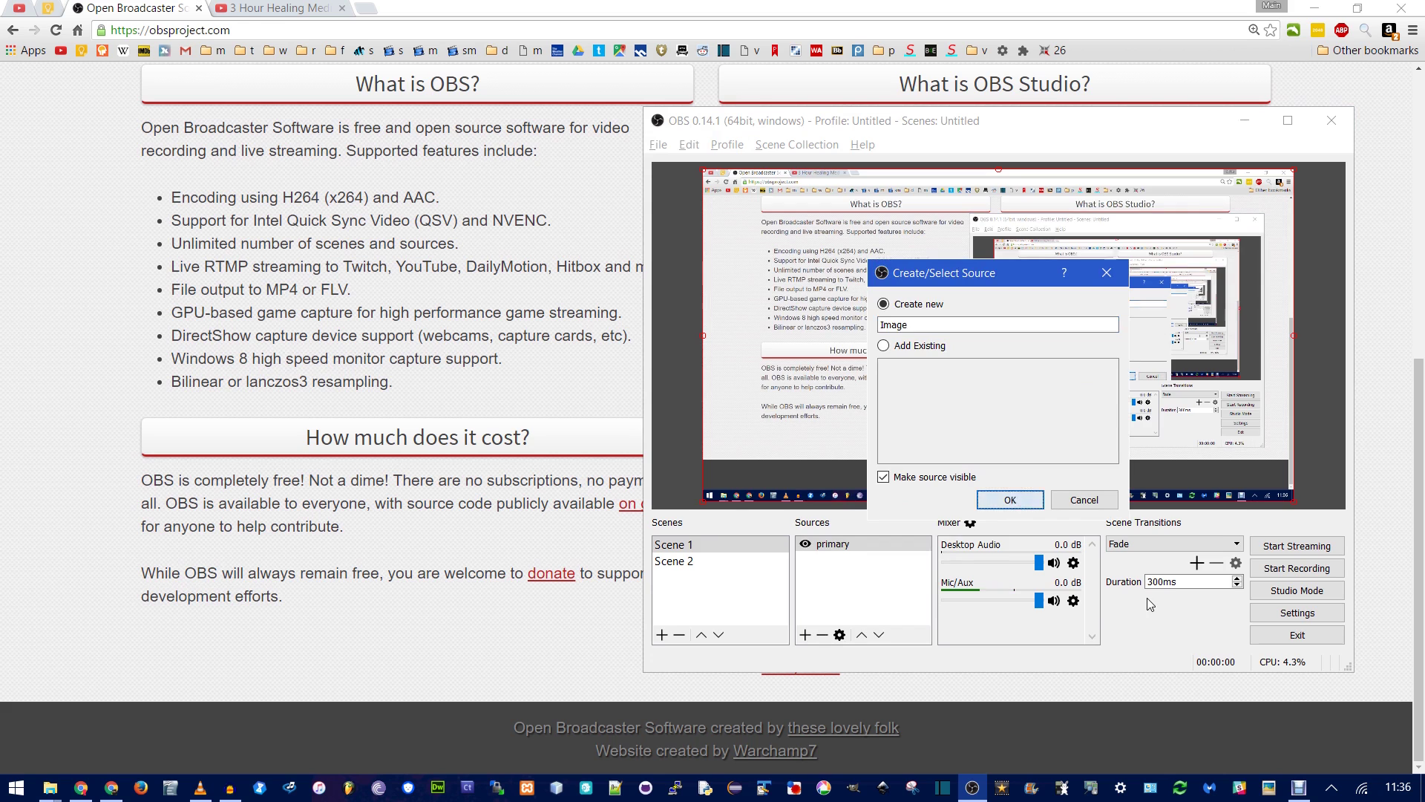
{"action": "left_click", "coordinate": [1214, 488]}
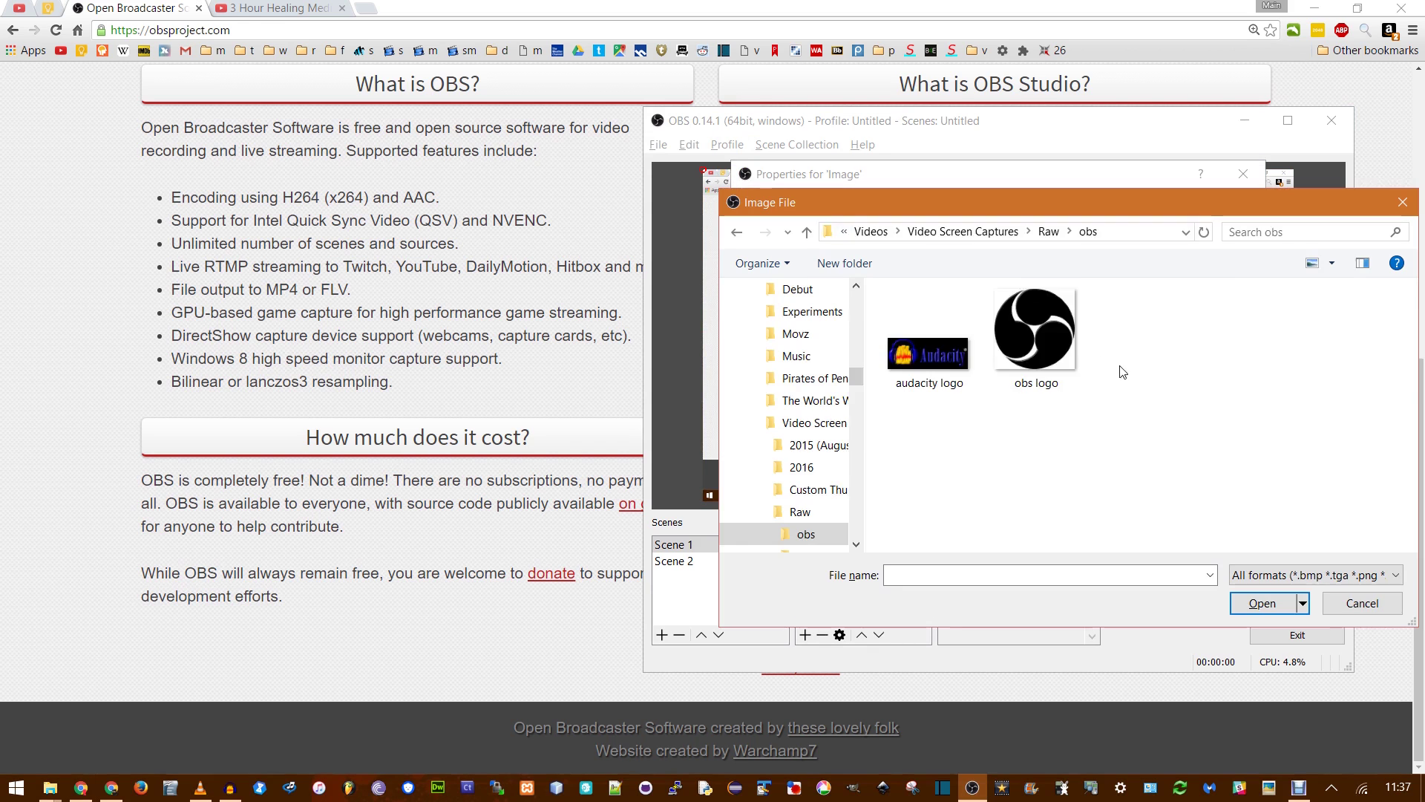
{"action": "double_click", "coordinate": [1043, 350]}
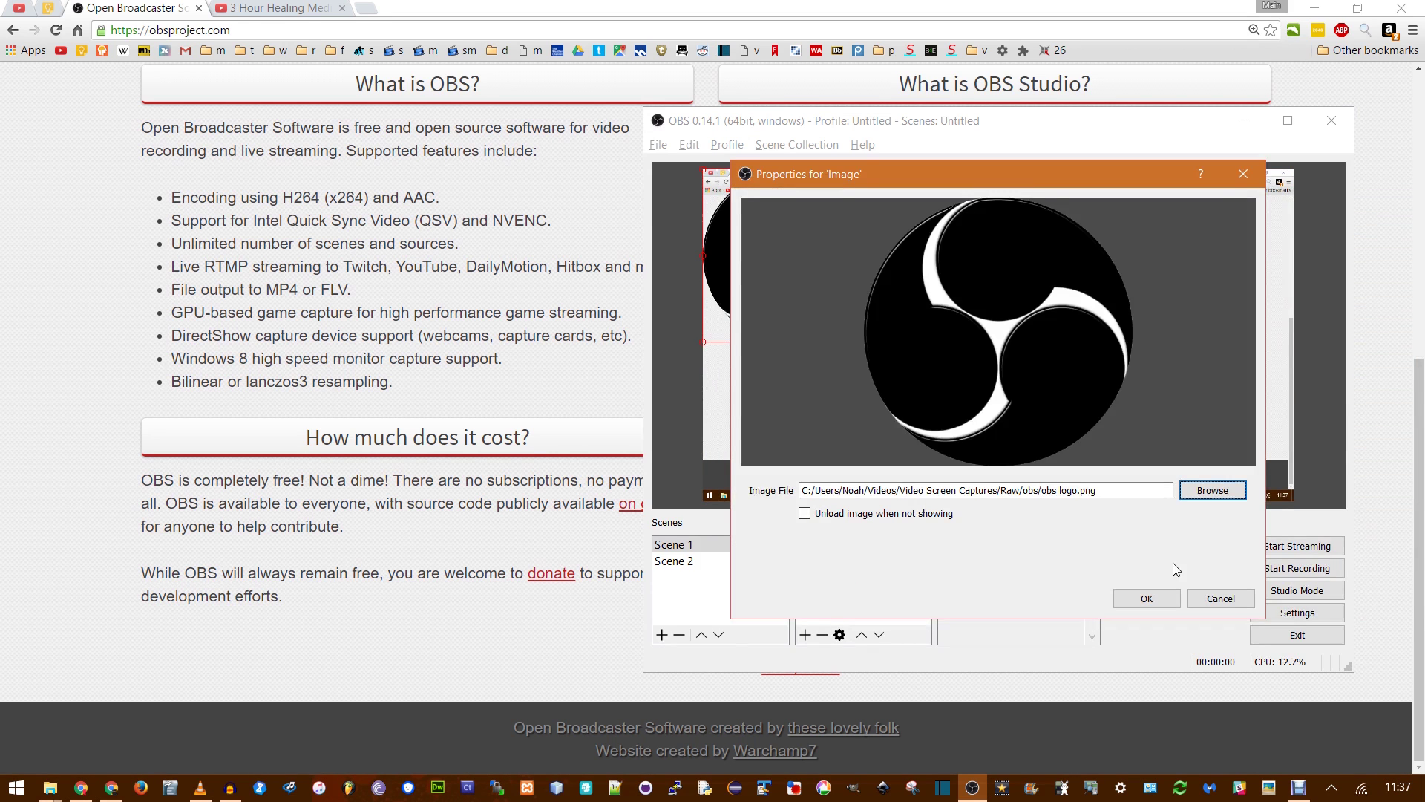
{"action": "left_click", "coordinate": [1147, 599]}
{"action": "left_click_drag", "start_coordinate": [876, 345], "coordinate": [804, 276]}
{"action": "left_click_drag", "start_coordinate": [753, 221], "coordinate": [754, 427]}
- Make a short test recording, switching to Chrome and then back to OBS
{"action": "left_click", "coordinate": [1298, 570]}
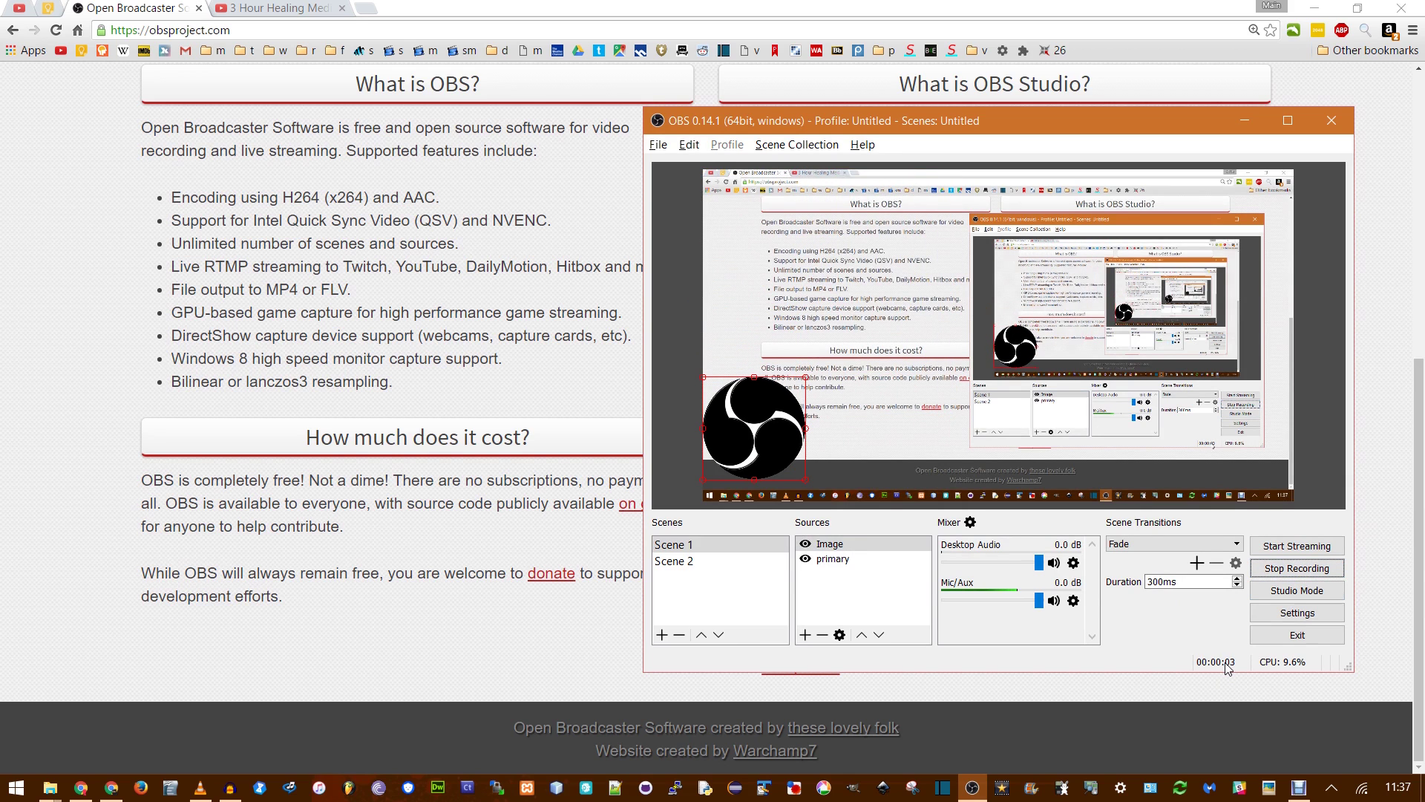
{"action": "left_click", "coordinate": [496, 532]}
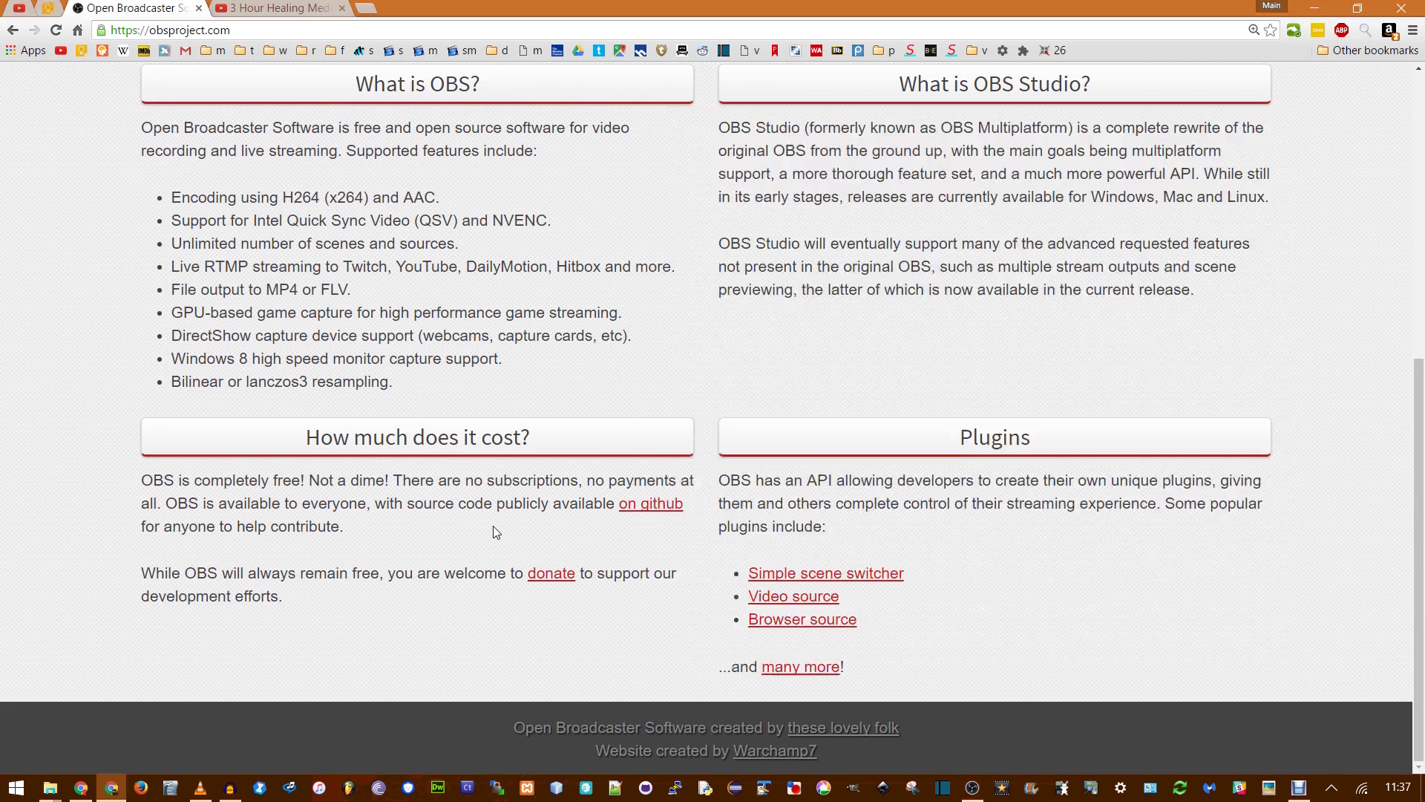
{"action": "scroll", "coordinate": [729, 354], "scroll_direction": "up", "scroll_amount": 7}
{"action": "scroll", "coordinate": [782, 376], "scroll_direction": "down", "scroll_amount": 7}
{"action": "scroll", "coordinate": [782, 376], "scroll_direction": "up", "scroll_amount": 2}
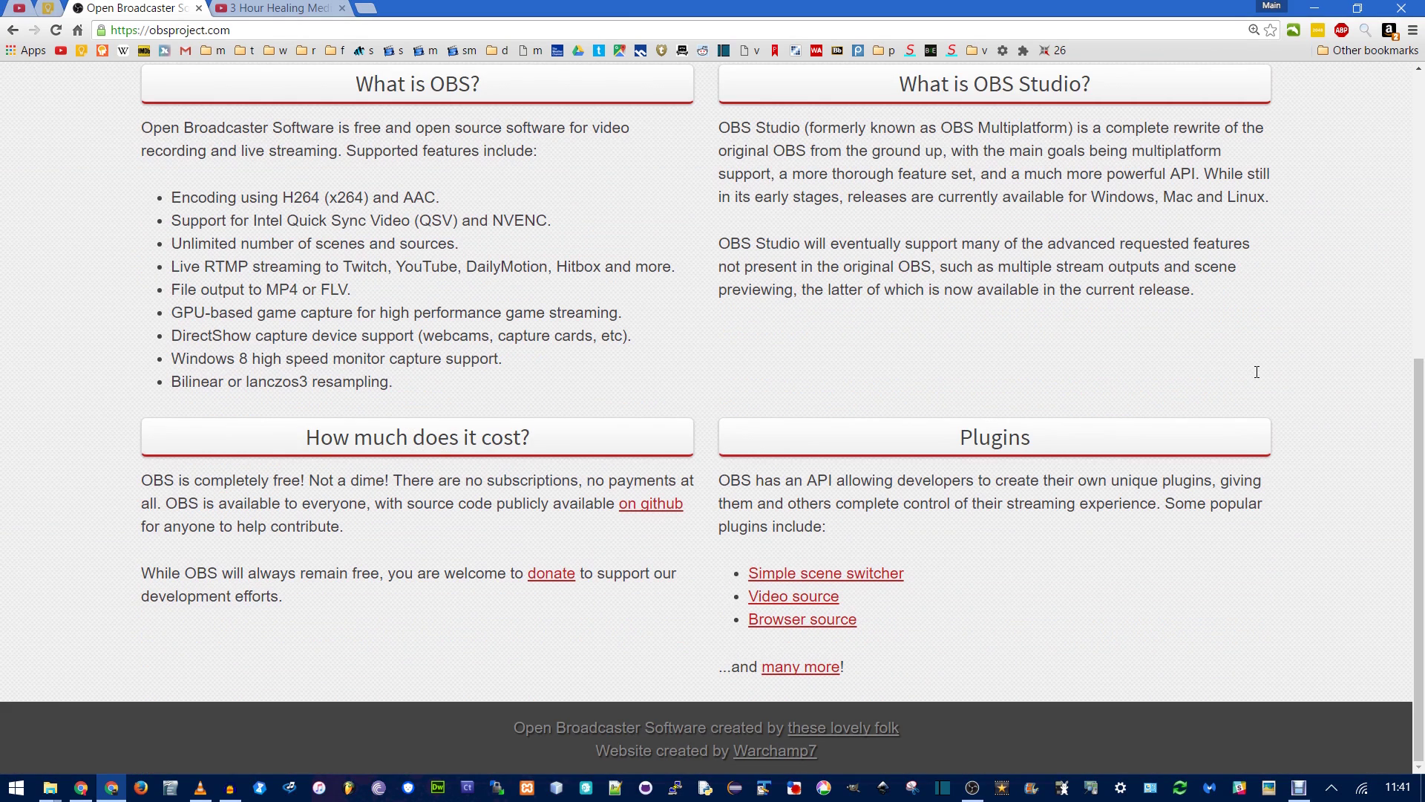
{"action": "left_click", "coordinate": [972, 788]}
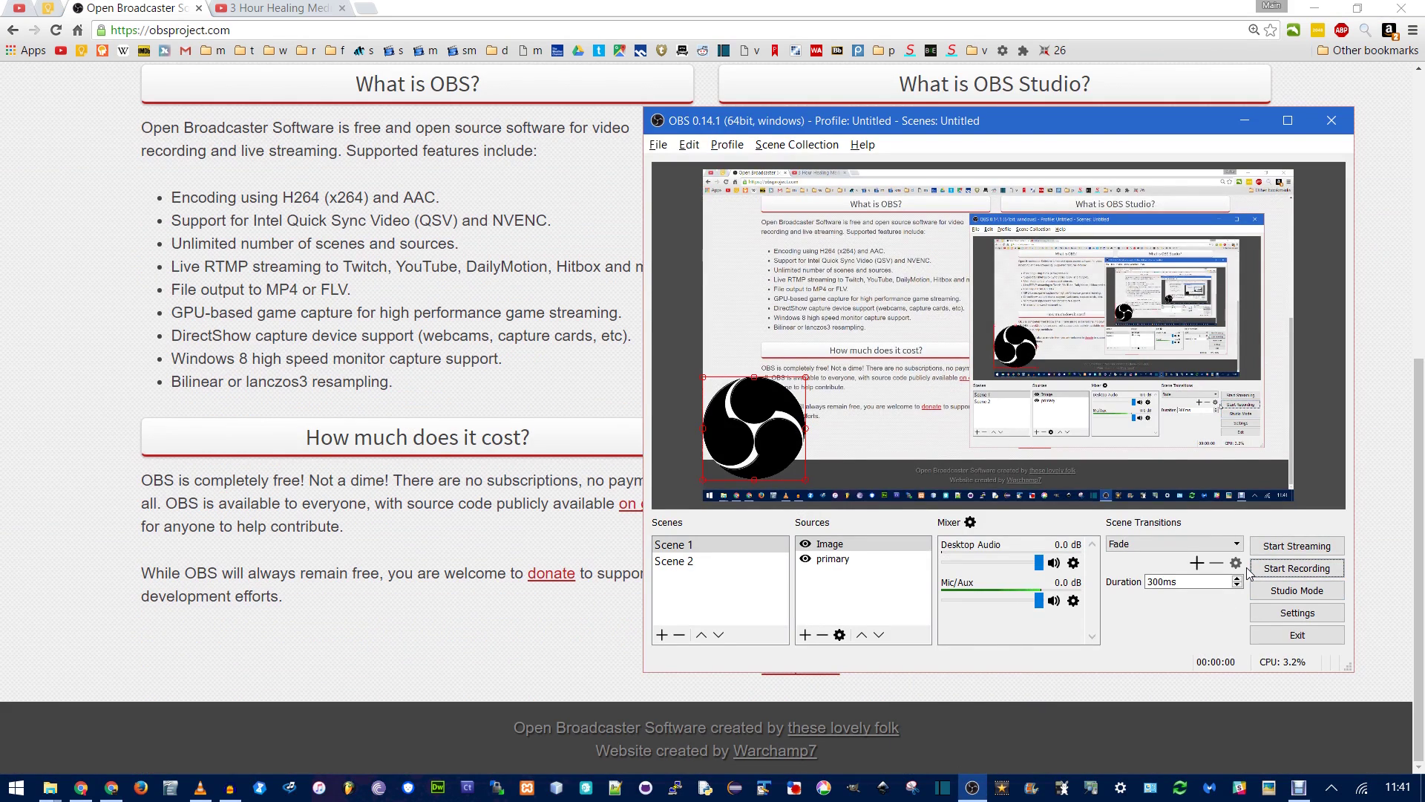
- Check the recording path in Output settings, then bring up the Videos library in File Explorer
{"action": "left_click", "coordinate": [1298, 613]}
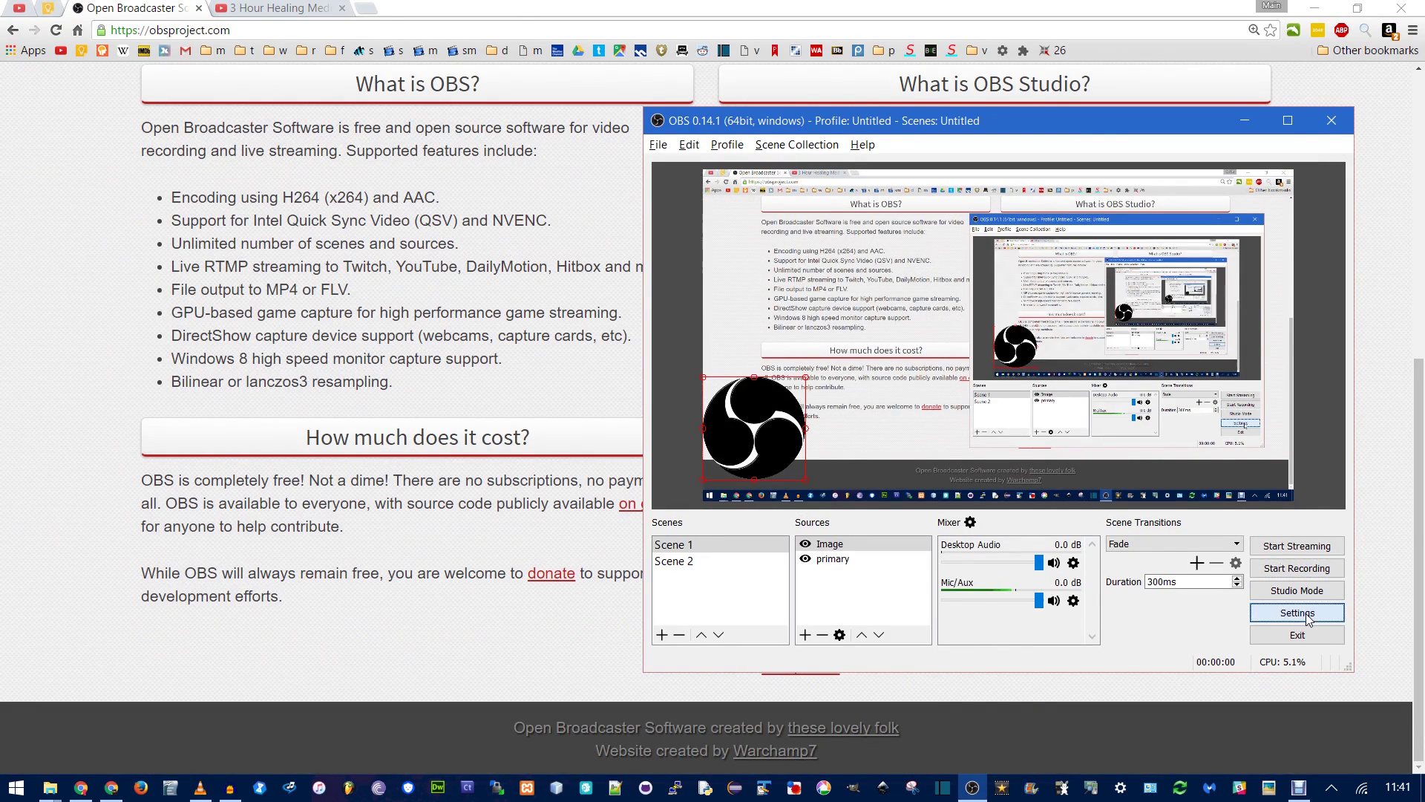
{"action": "left_click", "coordinate": [736, 260]}
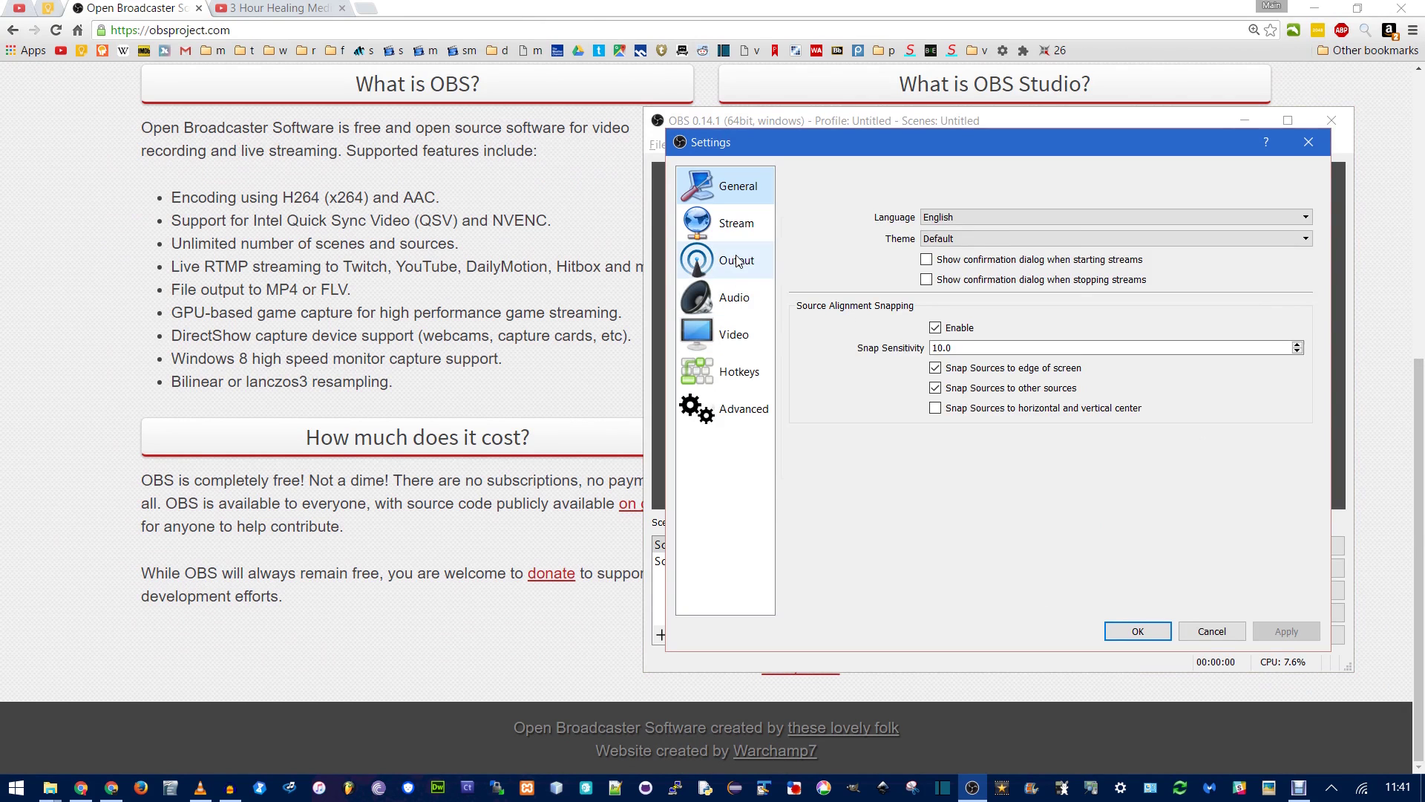
{"action": "left_click_drag", "start_coordinate": [1019, 368], "coordinate": [802, 370]}
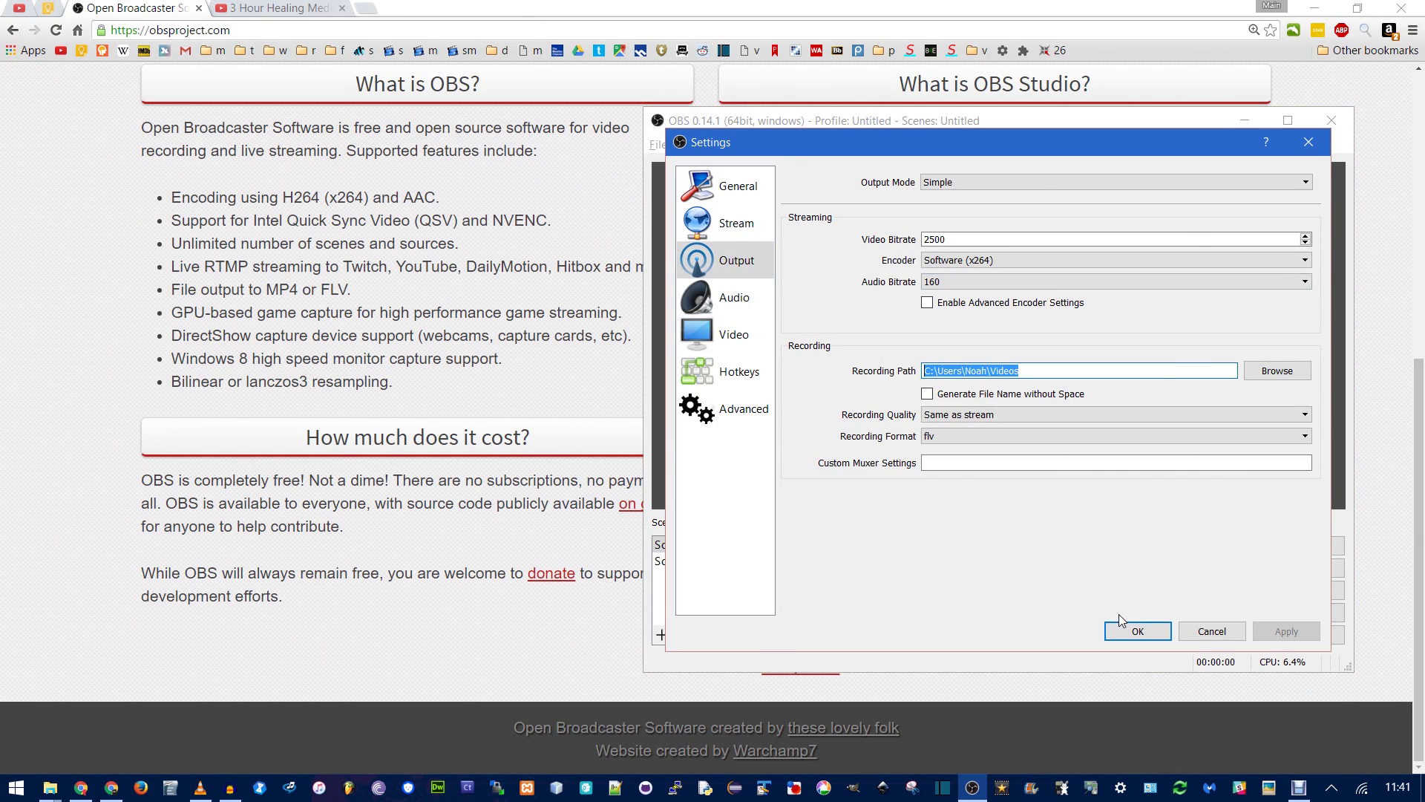
{"action": "key", "text": "alt+Tab"}
{"action": "left_click", "coordinate": [971, 149]}
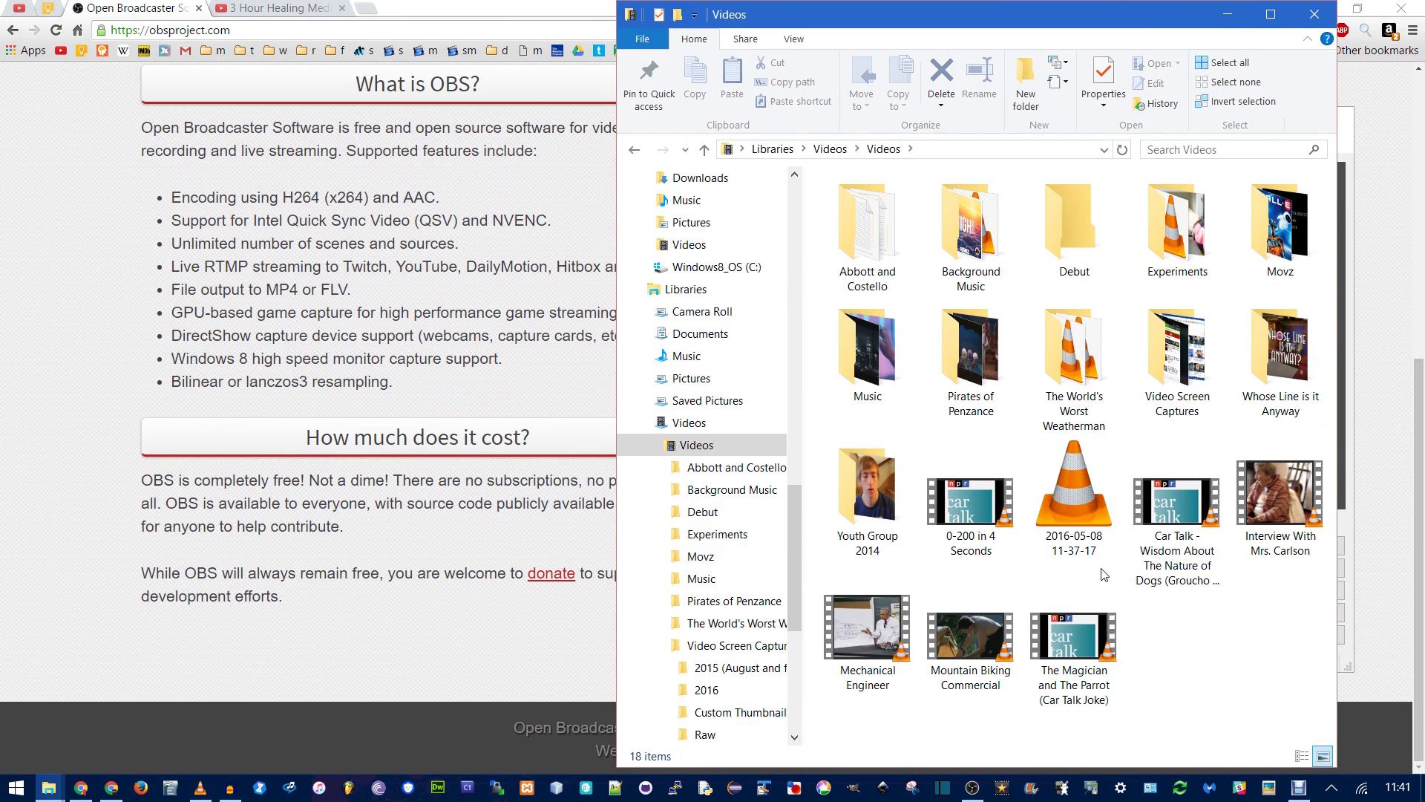
{"action": "double_click", "coordinate": [1063, 529]}
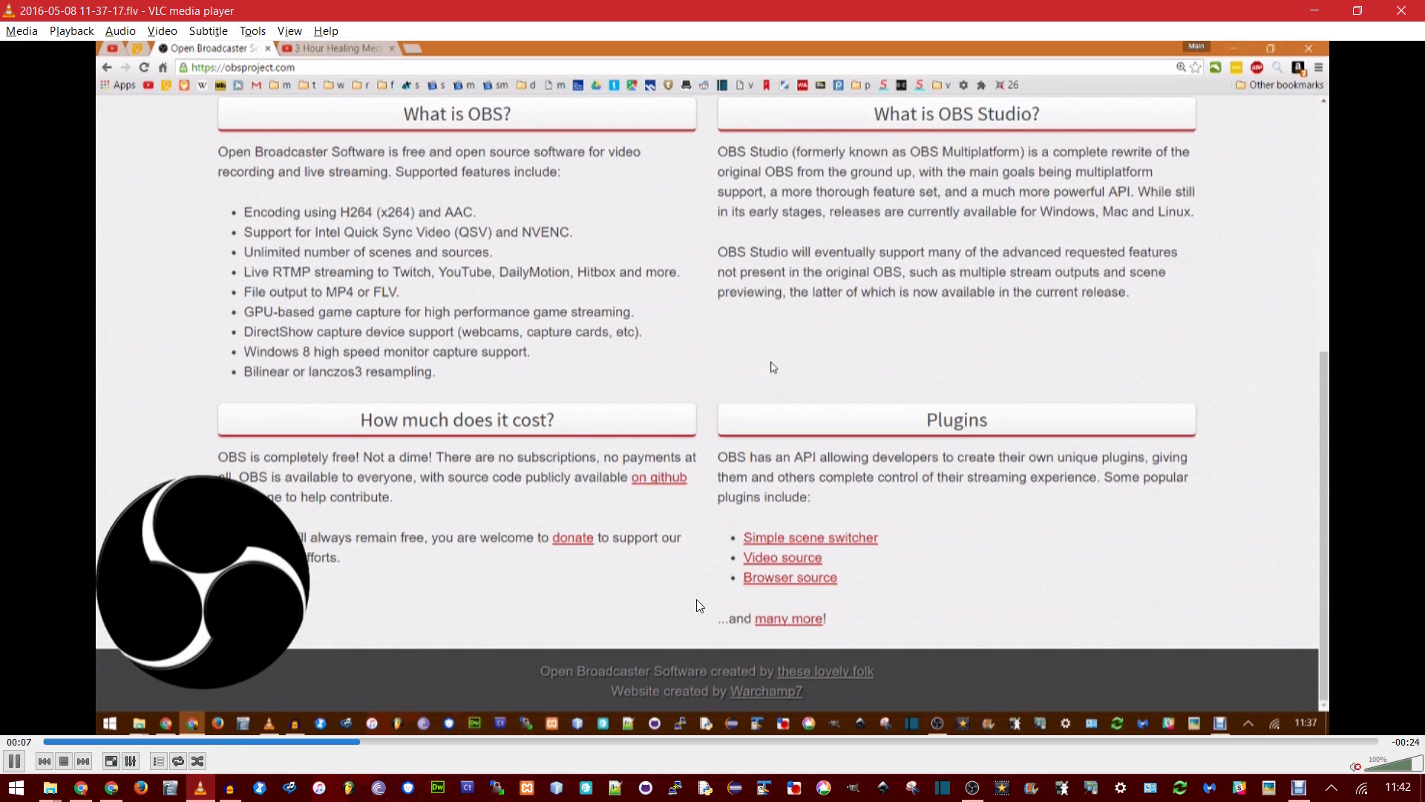
{"action": "key", "text": "space"}
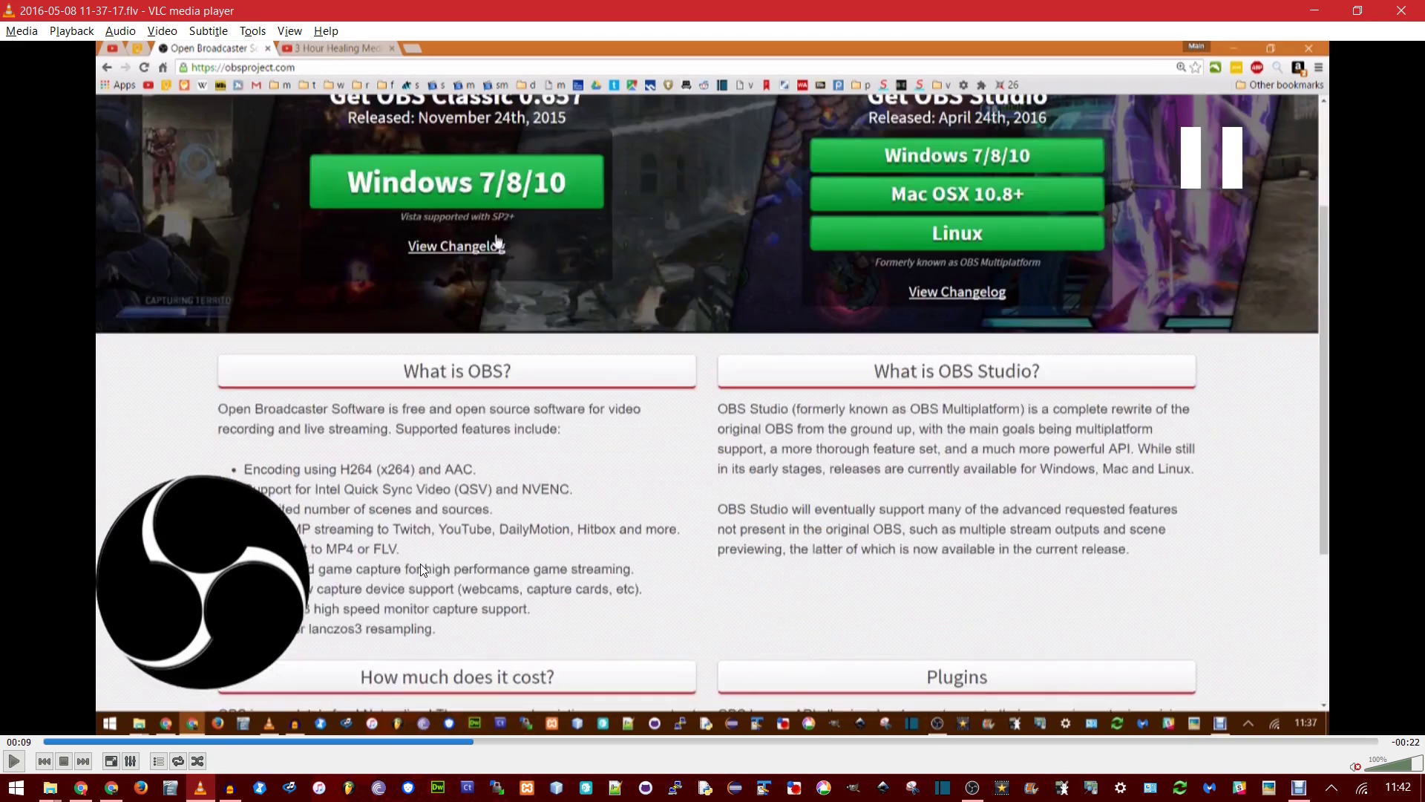
{"action": "key", "text": "ctrl+q"}
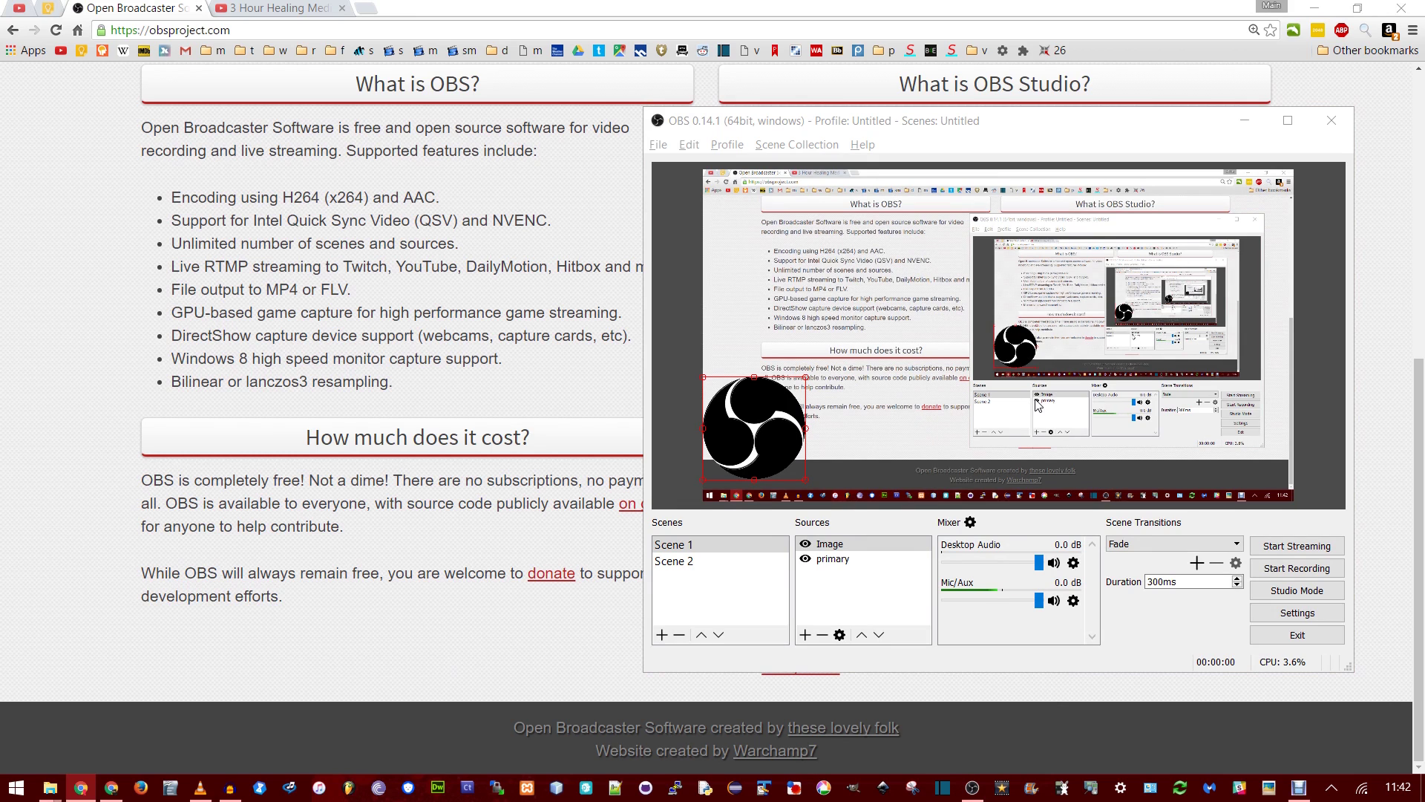
- Add a Window Capture source of the [explorer.exe]: Screen Captures window
{"action": "left_click", "coordinate": [806, 635]}
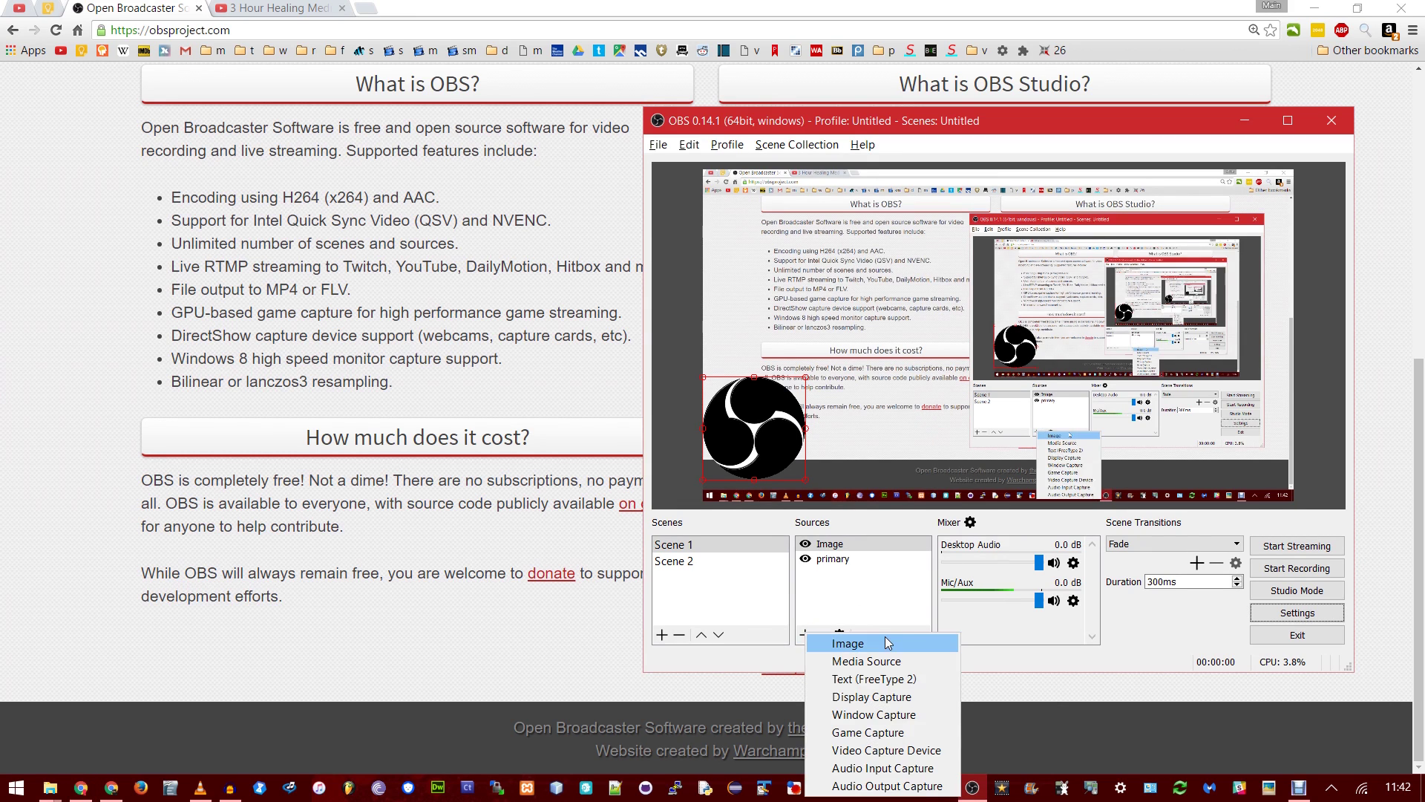
{"action": "left_click", "coordinate": [873, 714]}
{"action": "left_click", "coordinate": [983, 469]}
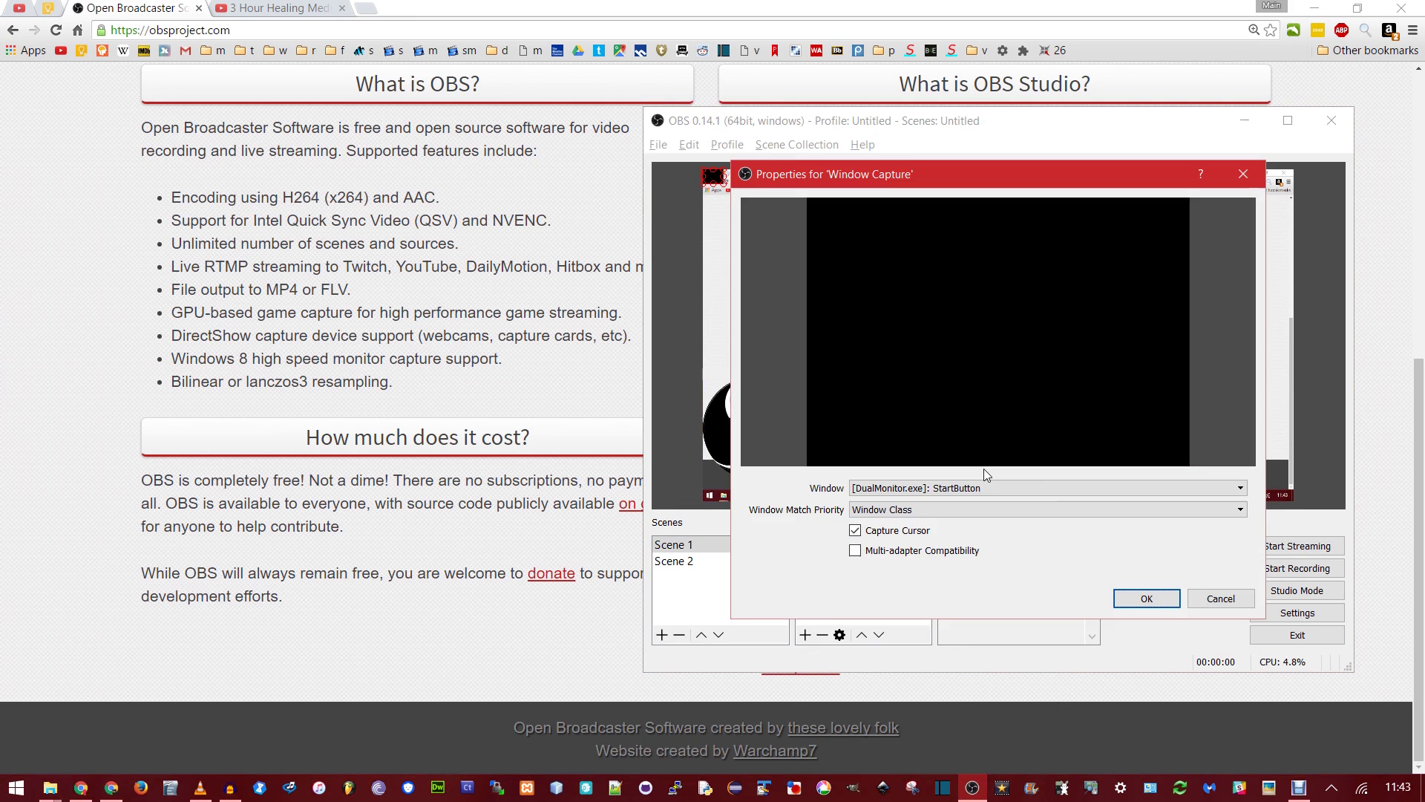
{"action": "left_click", "coordinate": [950, 490]}
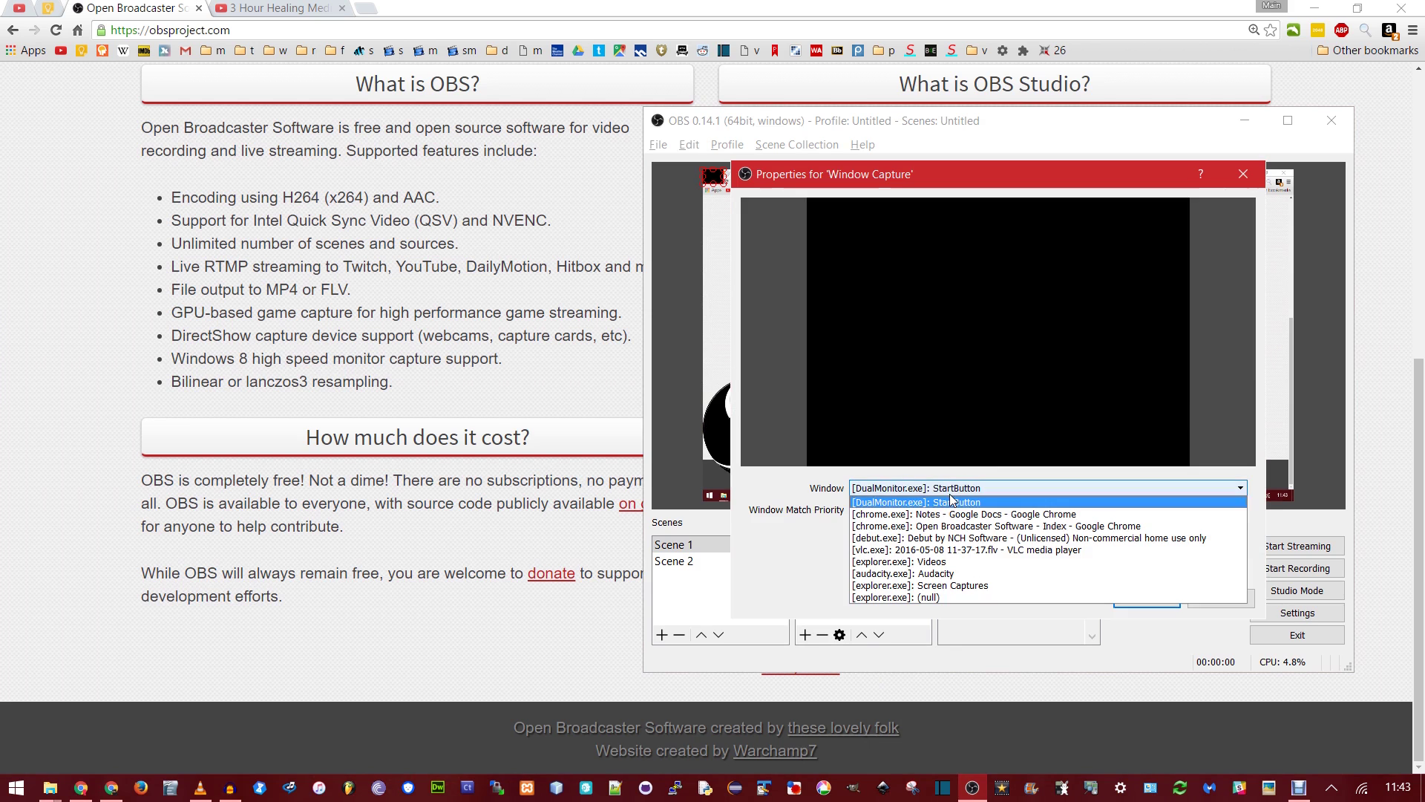
{"action": "left_click", "coordinate": [1015, 585]}
{"action": "left_click", "coordinate": [1147, 599]}
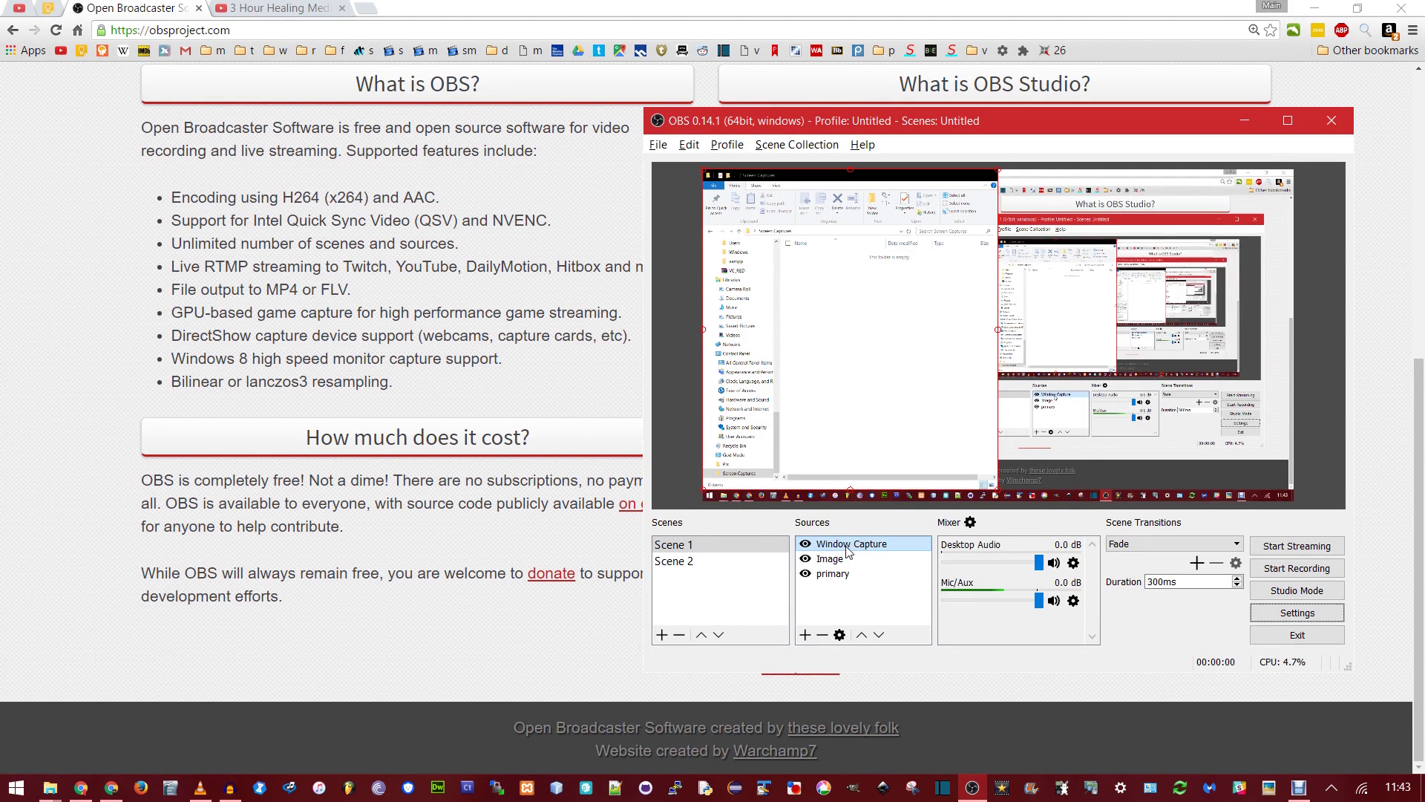
- Layer Window Capture below Image, then move it right and enlarge it in the preview
{"action": "left_click", "coordinate": [878, 637]}
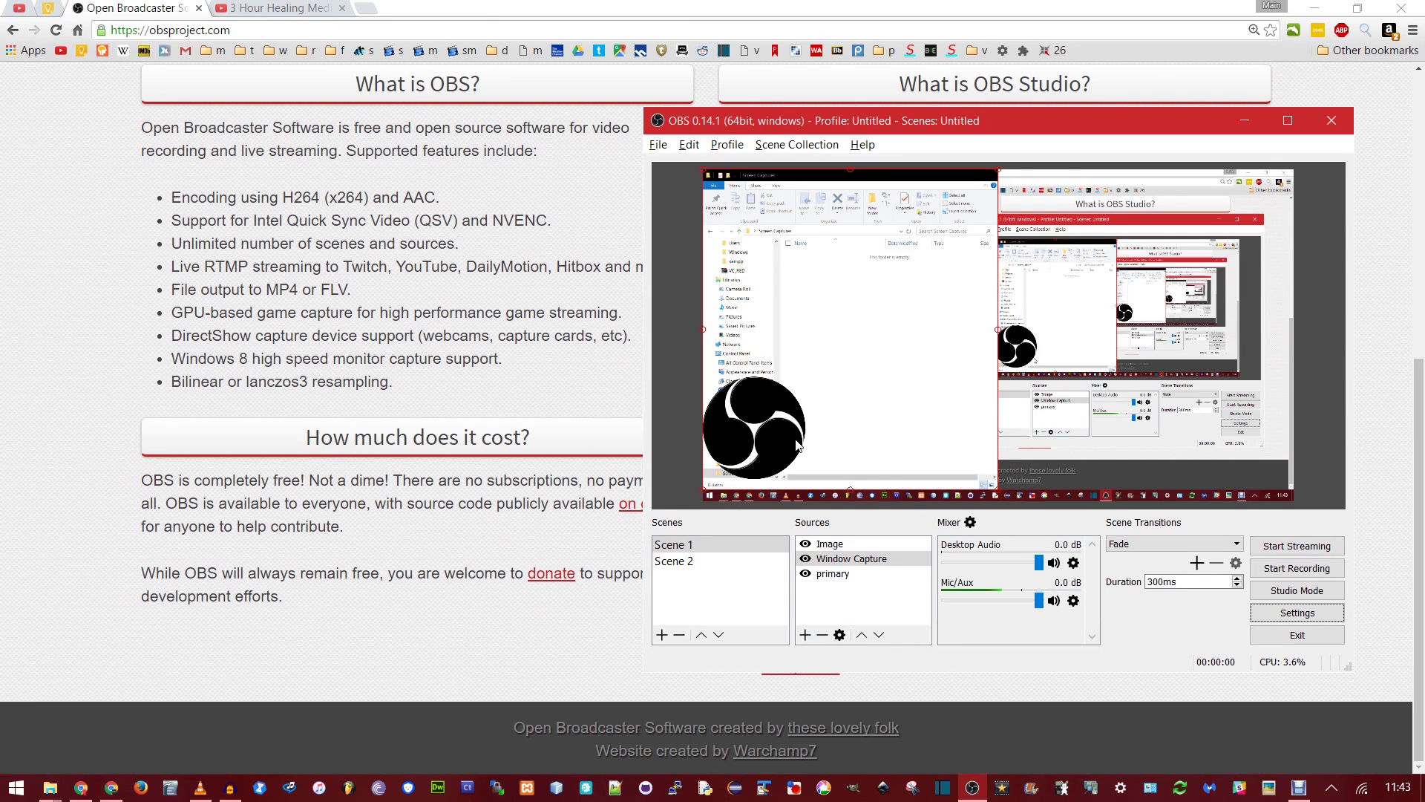
{"action": "left_click_drag", "start_coordinate": [878, 309], "coordinate": [1145, 307]}
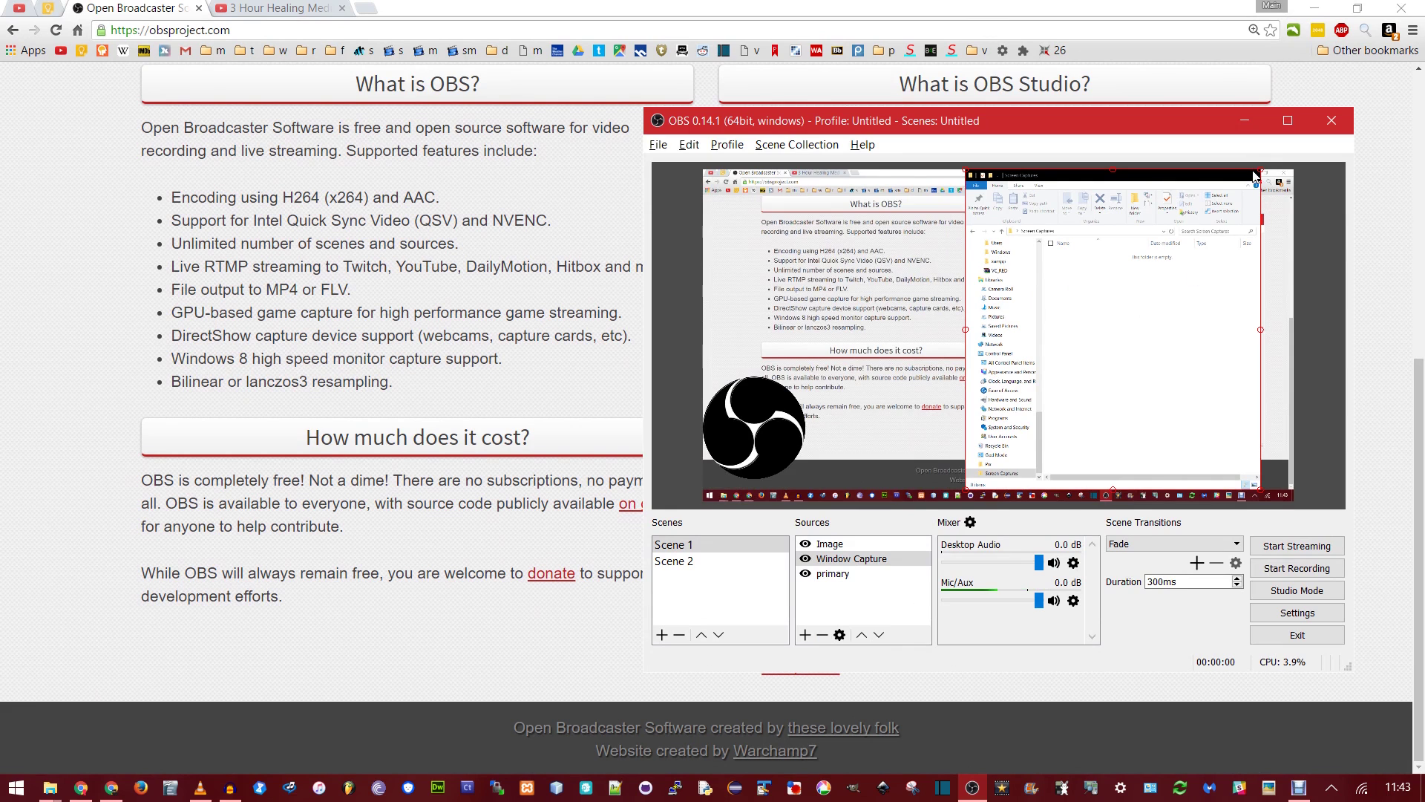
{"action": "left_click_drag", "start_coordinate": [1262, 176], "coordinate": [1279, 307]}
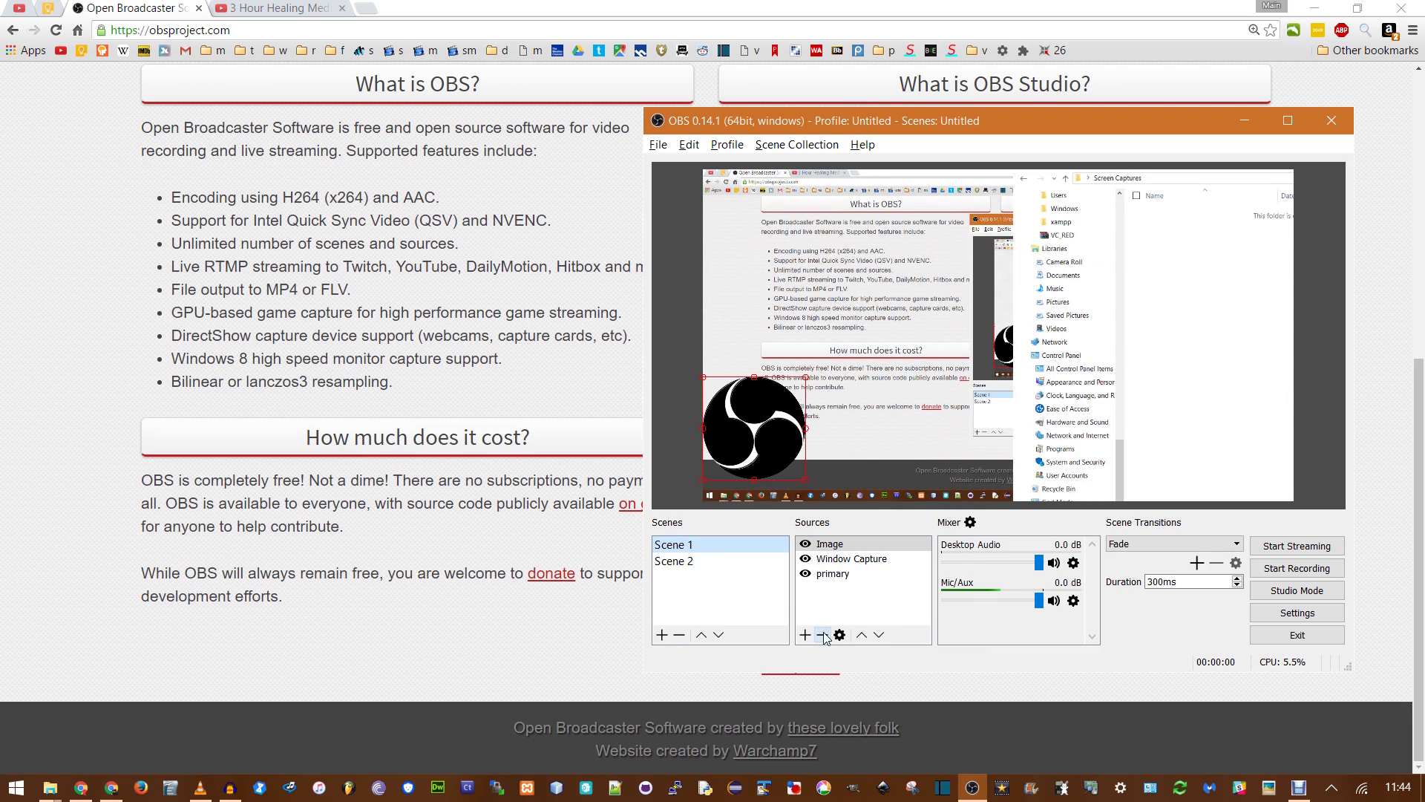
- Remove the OBS logo Image source from Scene 1, confirming the removal prompt
{"action": "right_click", "coordinate": [816, 561]}
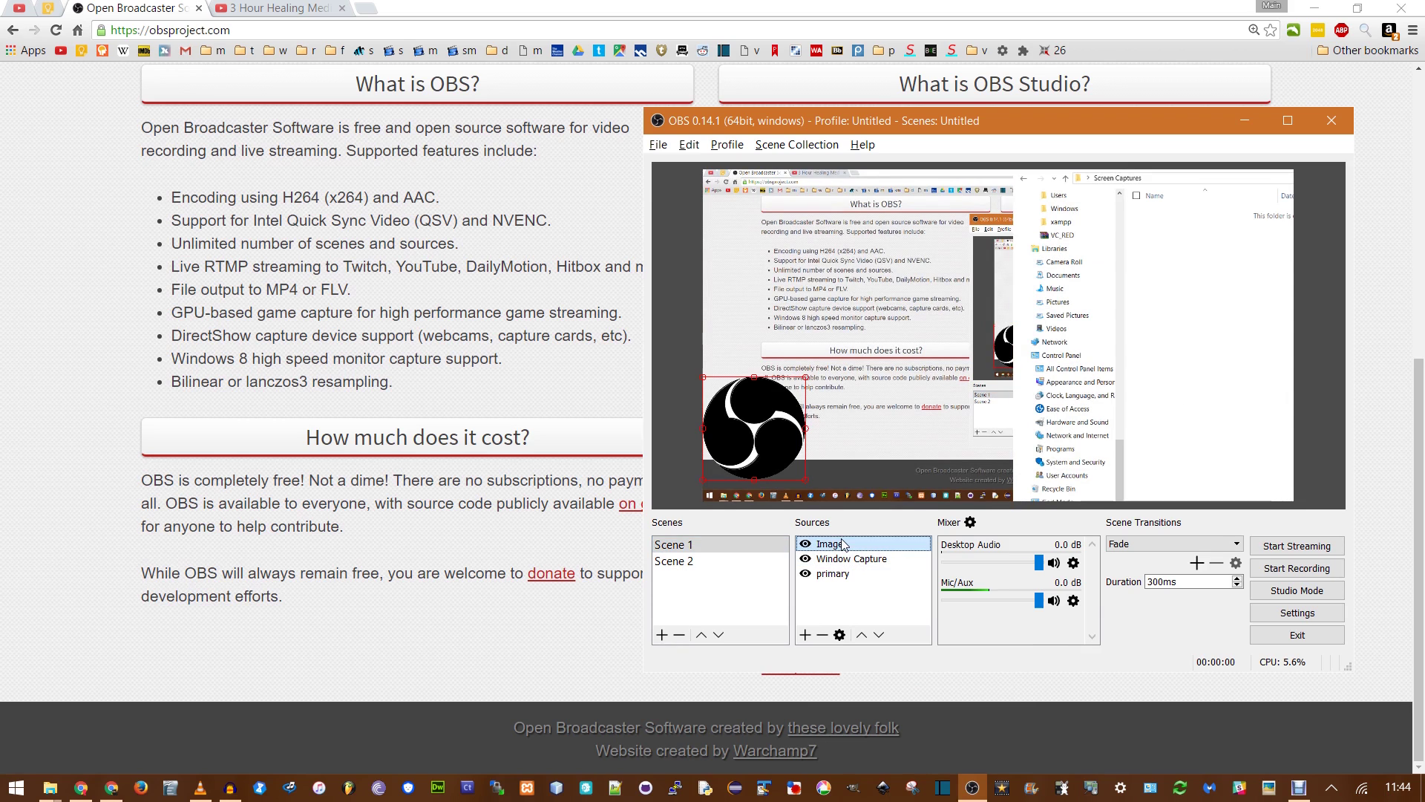
{"action": "key", "text": "Escape"}
{"action": "right_click", "coordinate": [837, 549]}
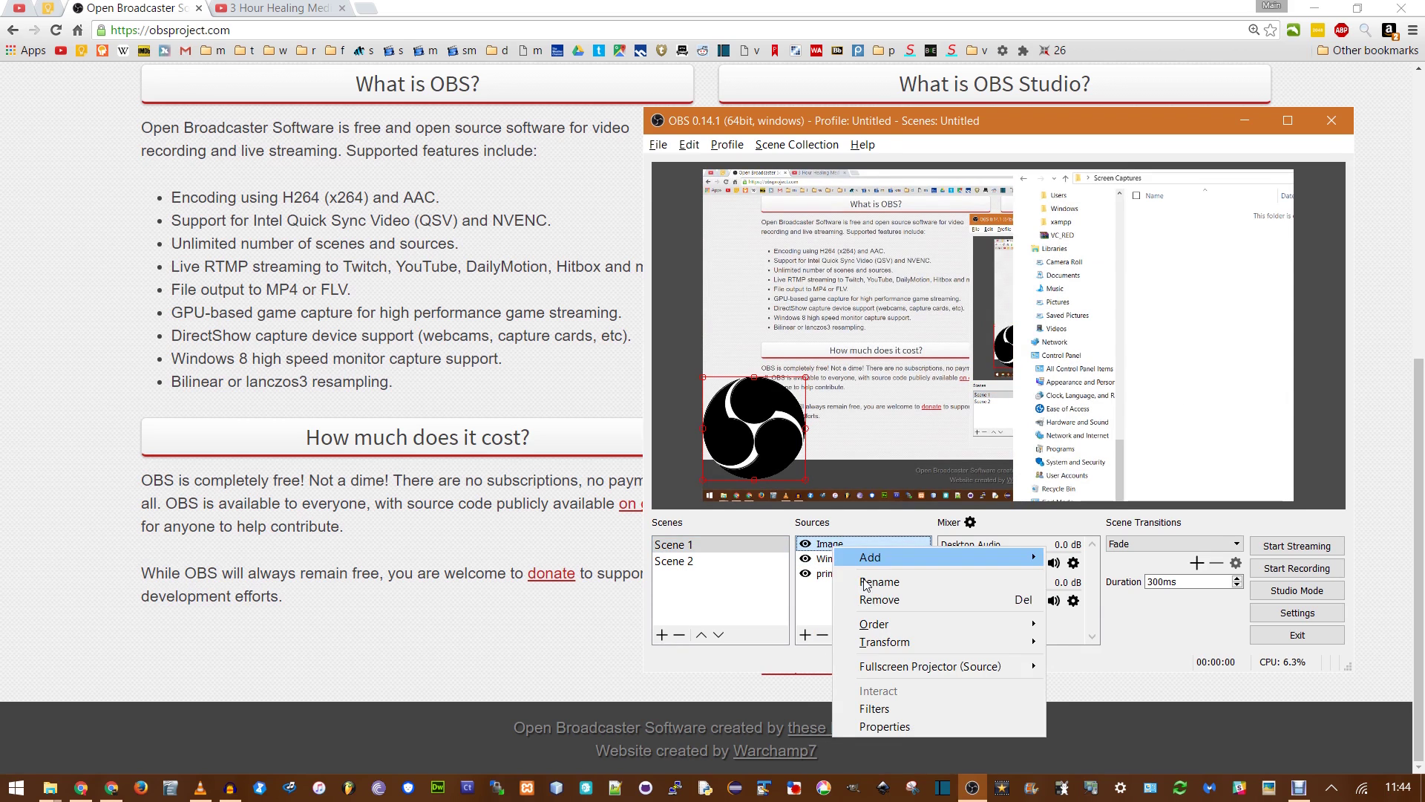
{"action": "left_click", "coordinate": [868, 601]}
{"action": "left_click", "coordinate": [1015, 424]}
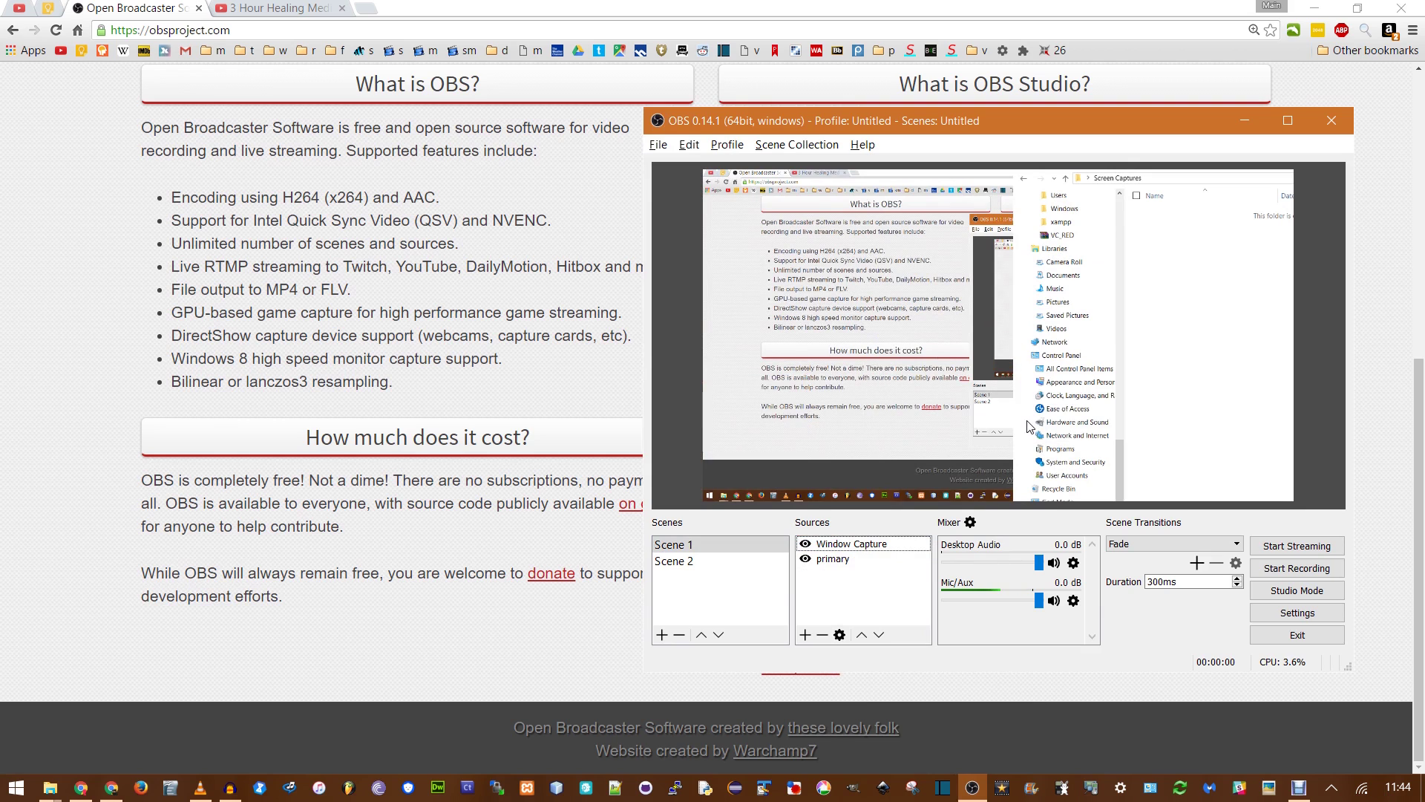
- Select Scene 2 and add a Window Capture of the Audacity window
{"action": "left_click", "coordinate": [707, 564]}
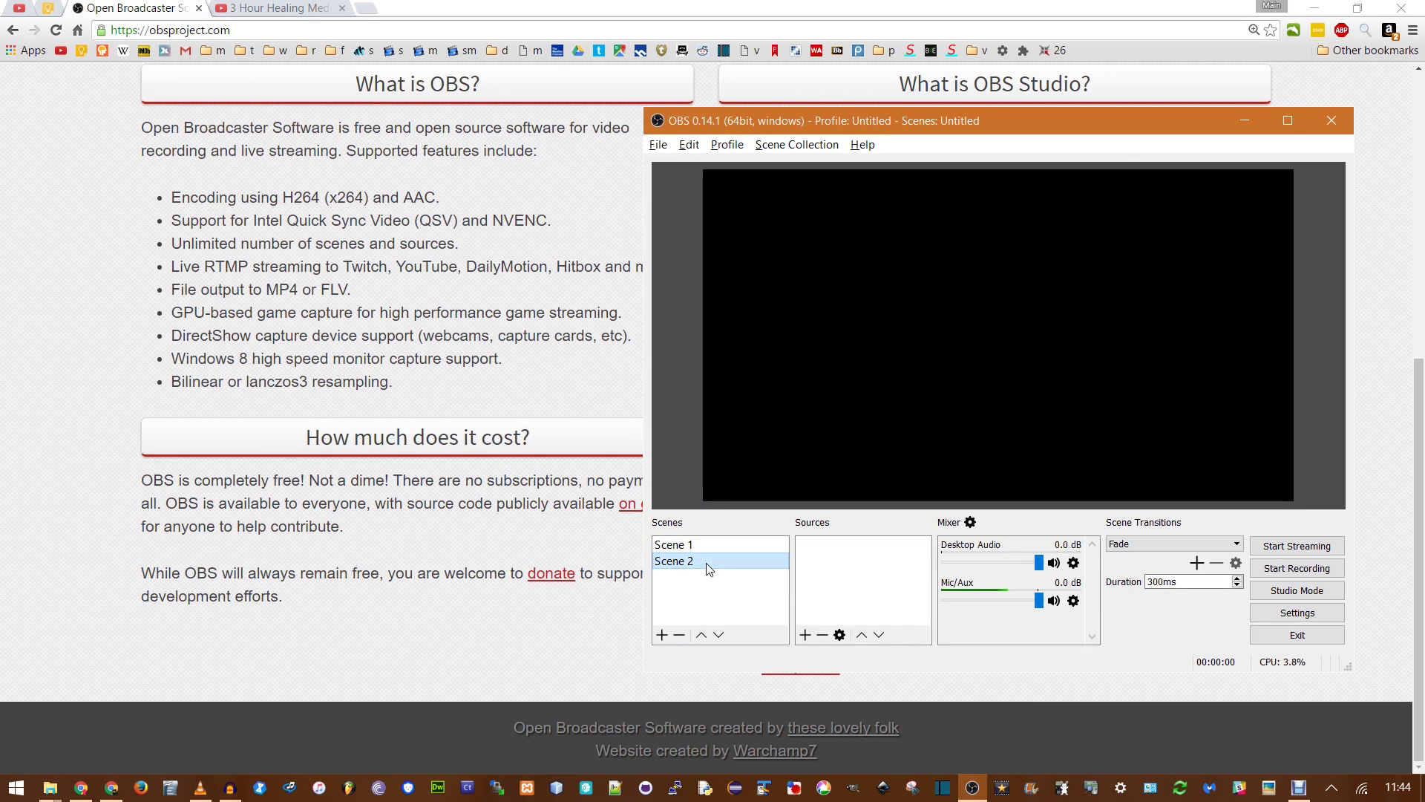
{"action": "left_click", "coordinate": [805, 635]}
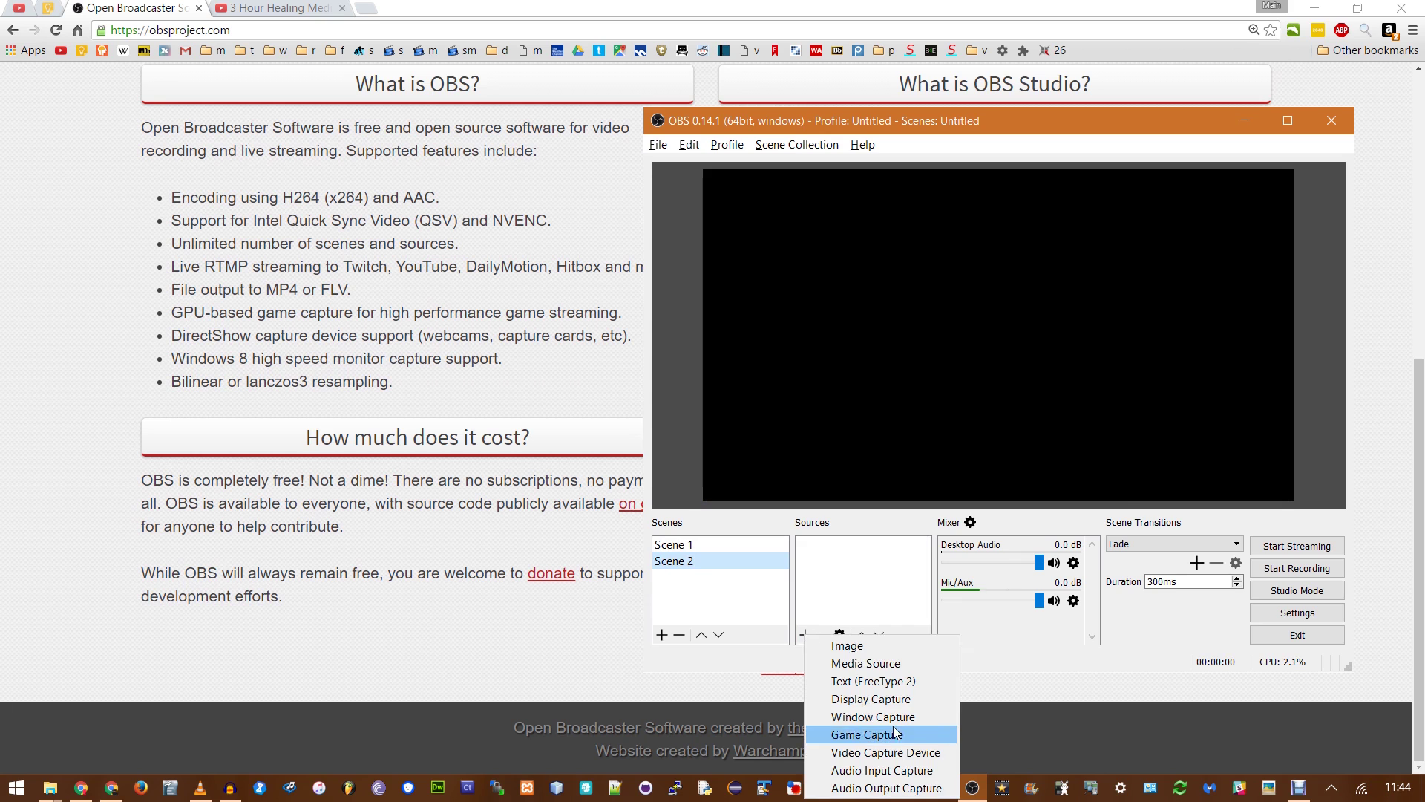
{"action": "left_click", "coordinate": [846, 717]}
{"action": "left_click", "coordinate": [1010, 500]}
{"action": "left_click", "coordinate": [1047, 488]}
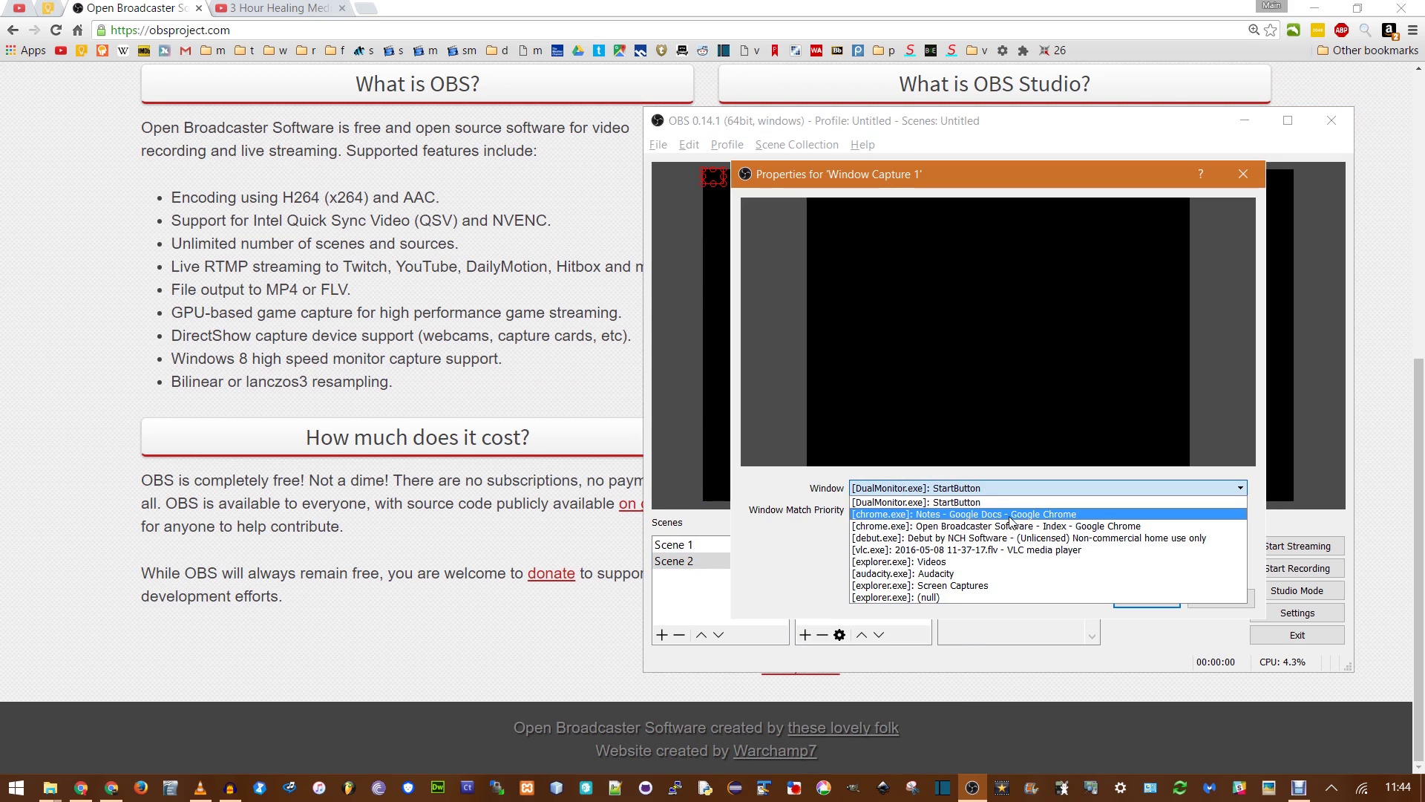
{"action": "left_click", "coordinate": [1092, 591]}
{"action": "left_click", "coordinate": [1147, 598]}
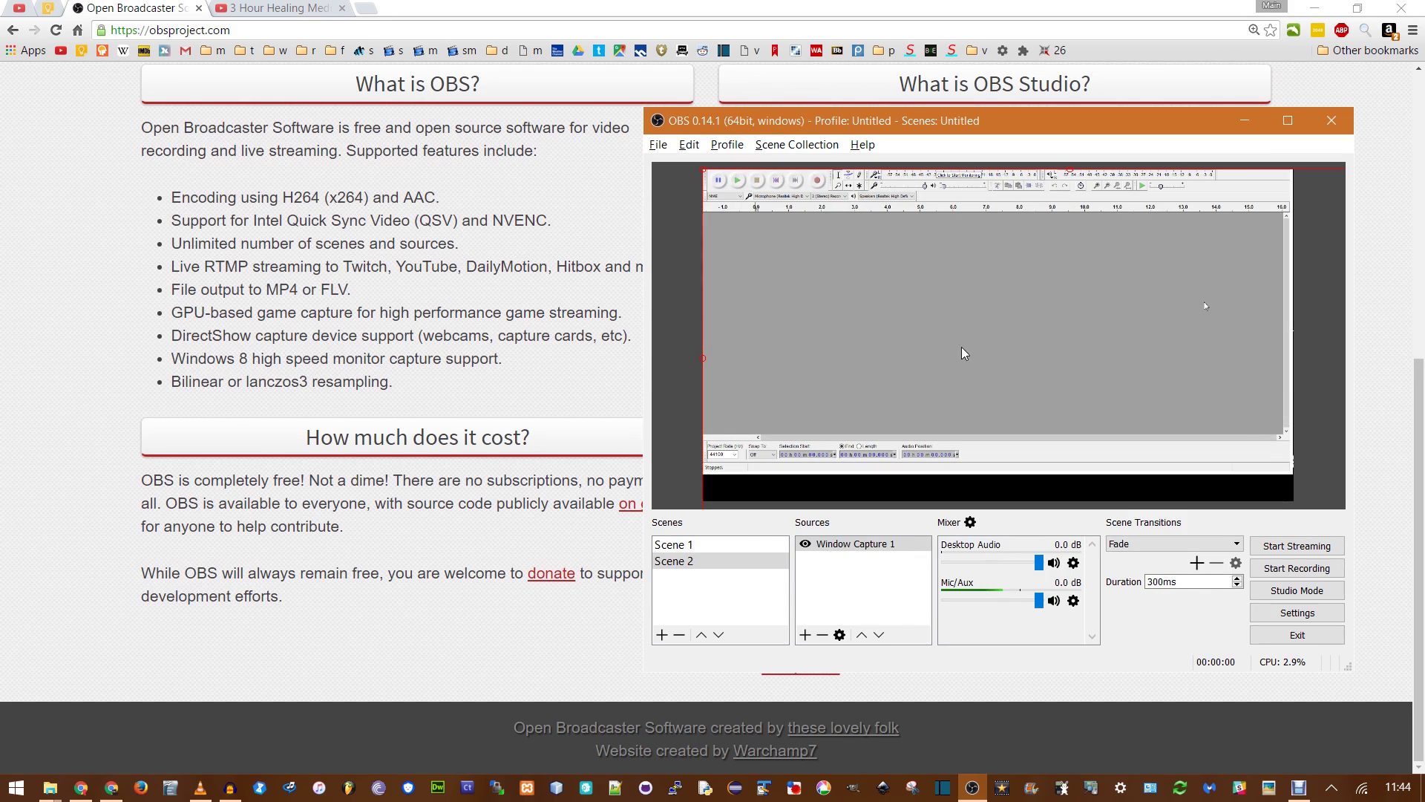
- Add an Image source using audacity logo.png and move the logo up and to the right
{"action": "left_click", "coordinate": [805, 634]}
{"action": "left_click", "coordinate": [825, 643]}
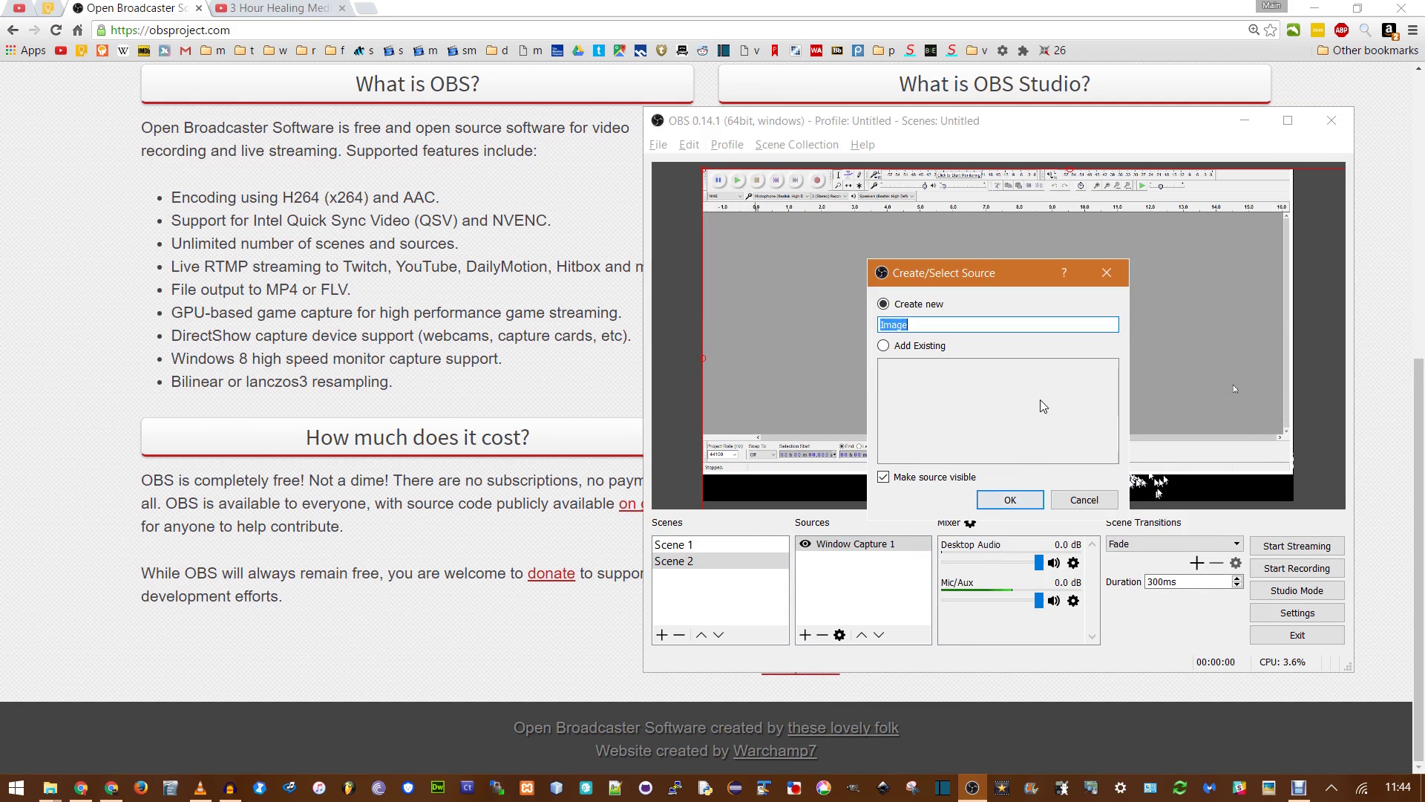
{"action": "left_click", "coordinate": [1009, 499]}
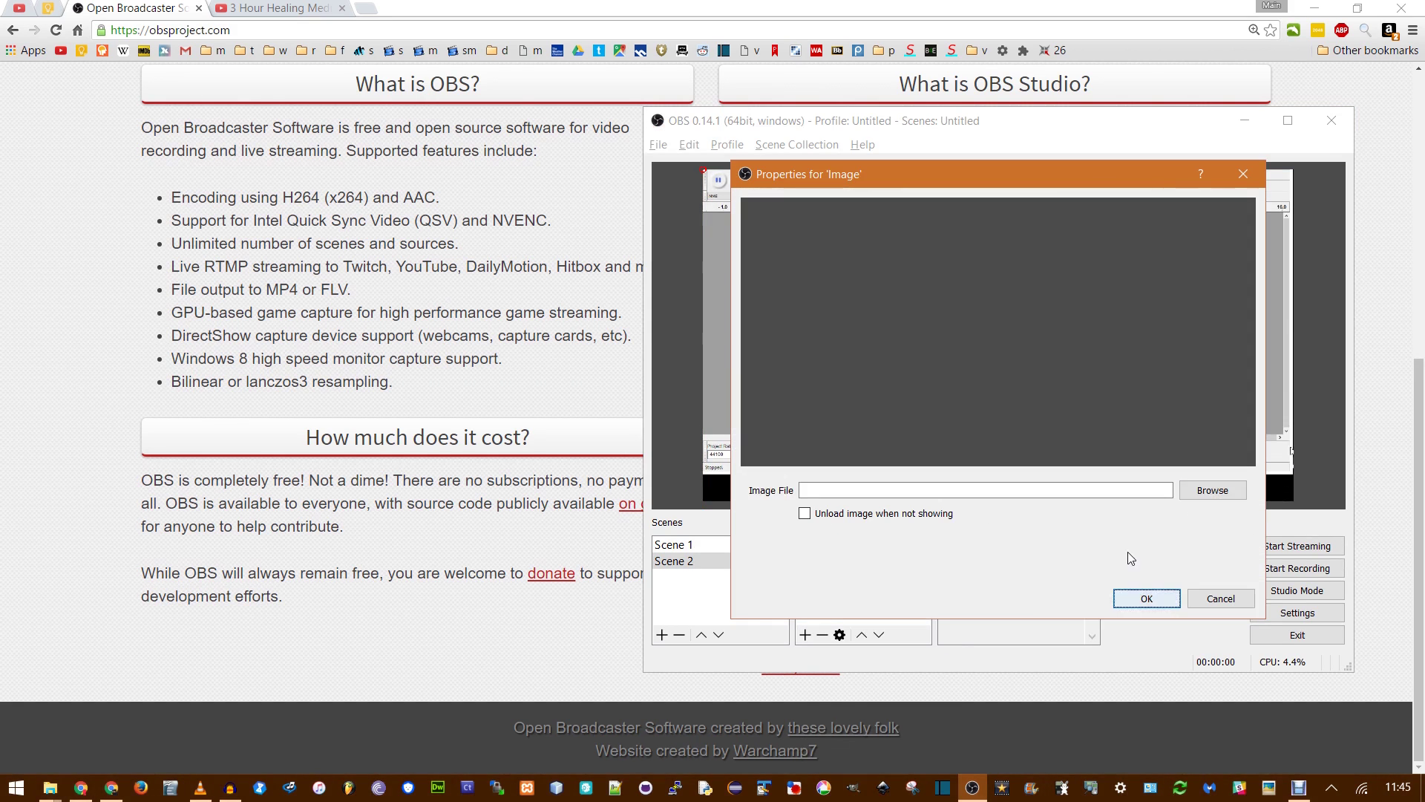
{"action": "left_click", "coordinate": [1220, 490]}
{"action": "double_click", "coordinate": [936, 345]}
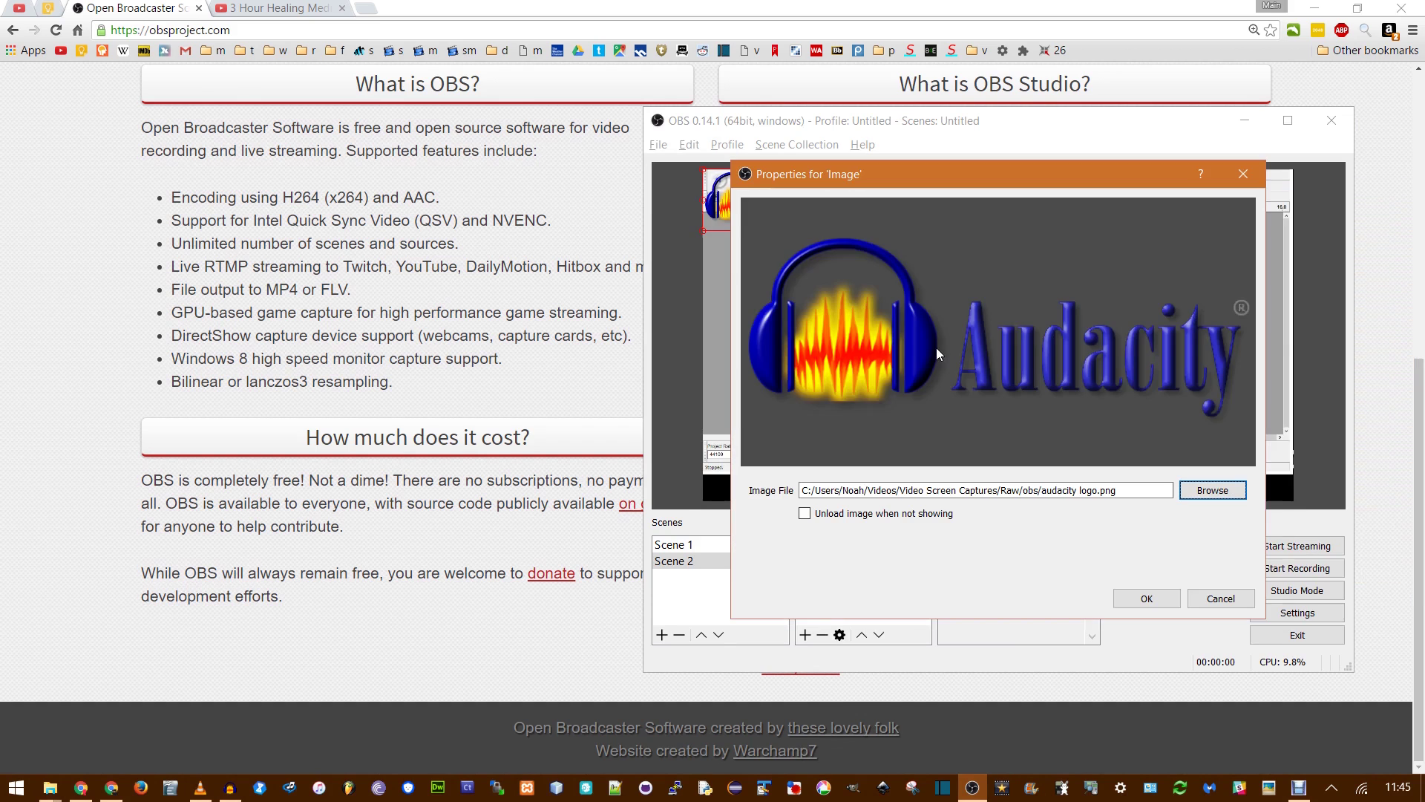
{"action": "left_click", "coordinate": [1171, 600]}
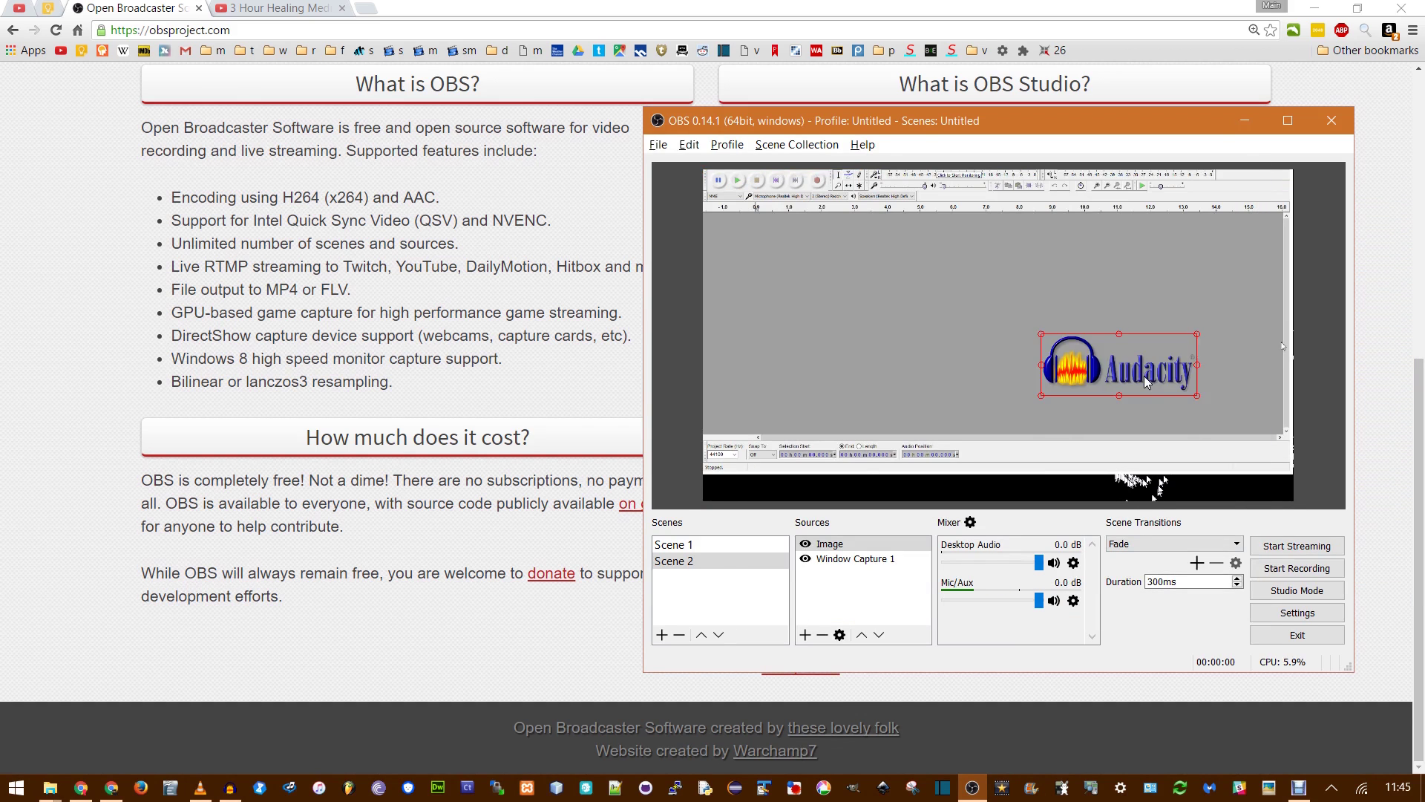
{"action": "left_click_drag", "start_coordinate": [1144, 376], "coordinate": [1209, 364]}
- Start recording, switch to Scene 1, and move the OBS window left and back right
{"action": "left_click", "coordinate": [1328, 569]}
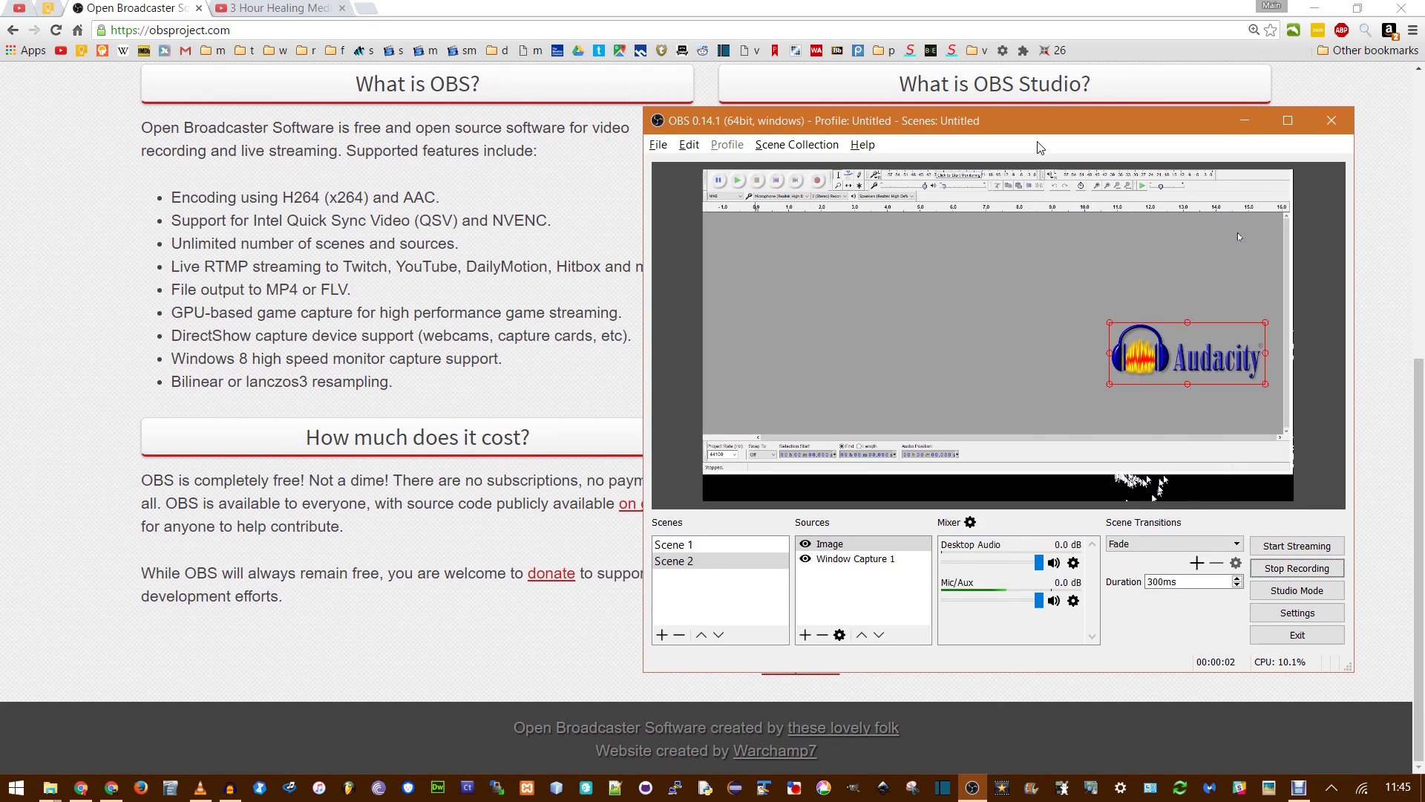
{"action": "left_click", "coordinate": [672, 544]}
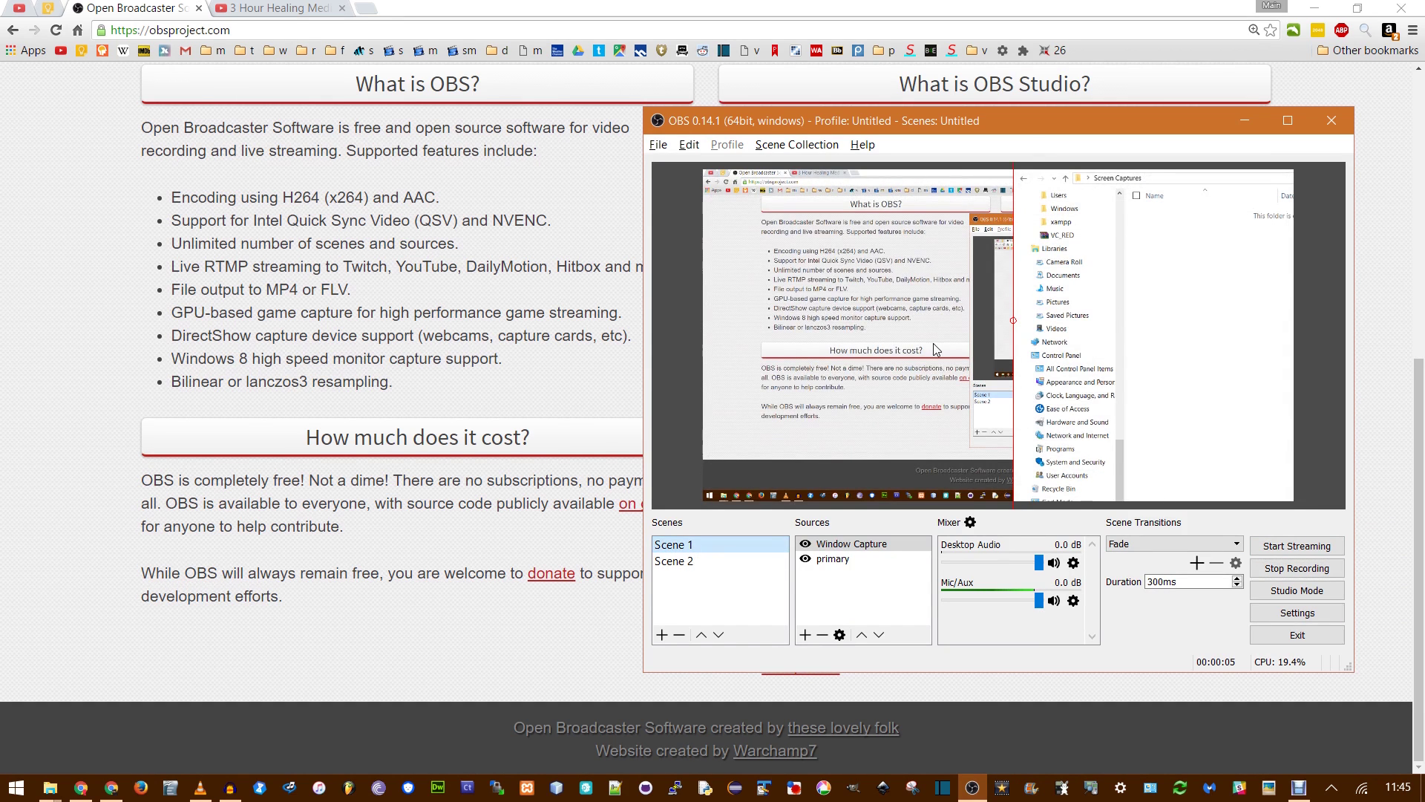
{"action": "left_click_drag", "start_coordinate": [988, 121], "coordinate": [416, 142]}
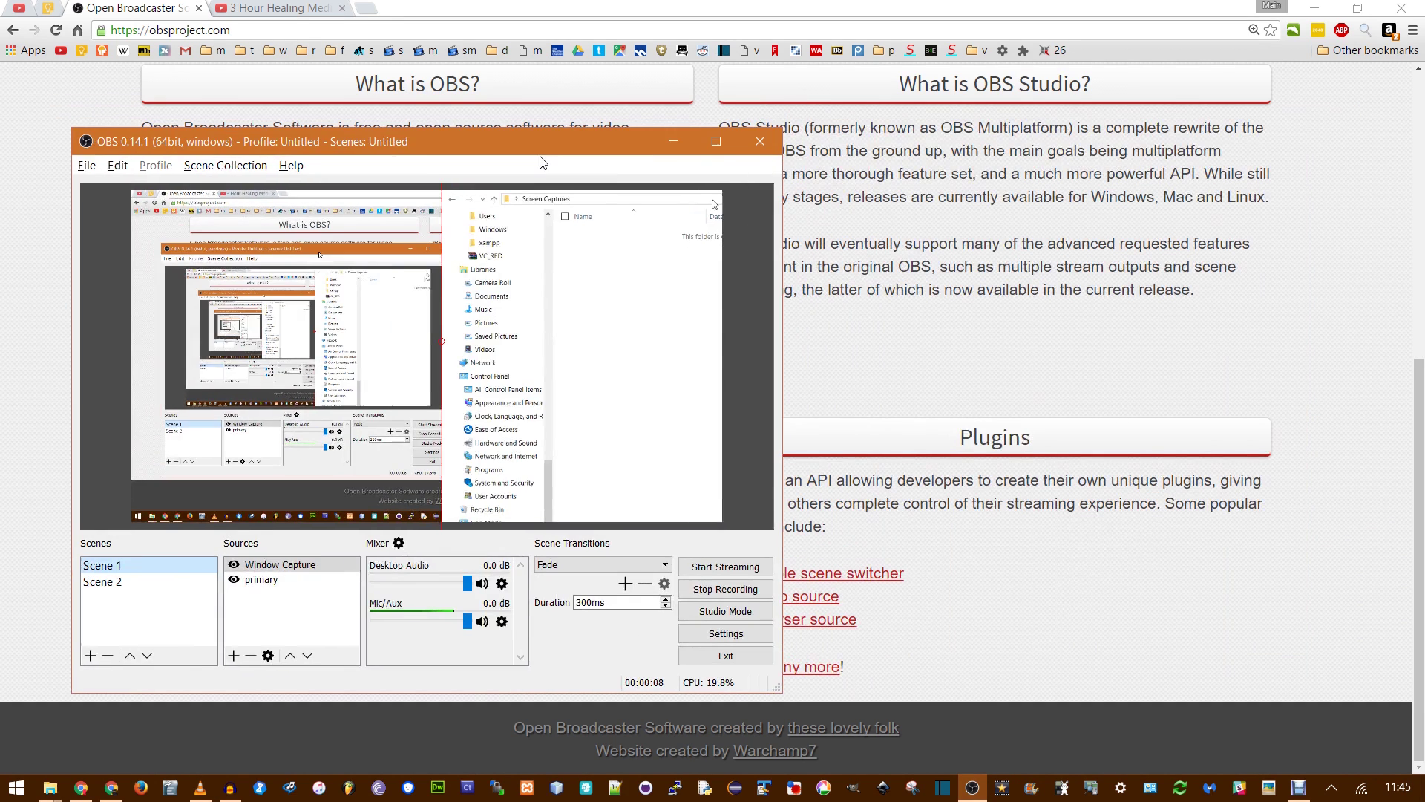
{"action": "left_click_drag", "start_coordinate": [542, 158], "coordinate": [1240, 136]}
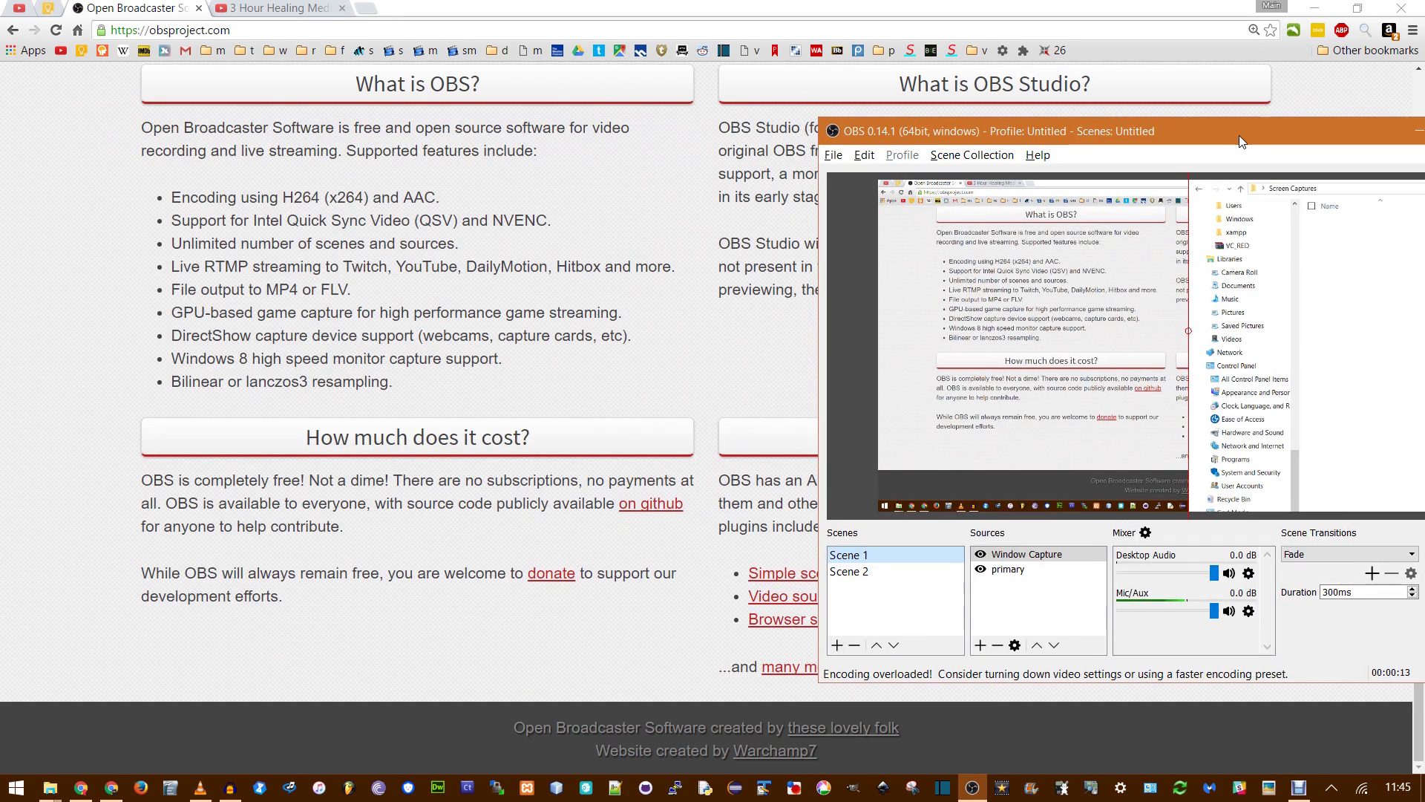
- Preview Scene 2 and keep Fade as the scene transition
{"action": "left_click", "coordinate": [892, 576]}
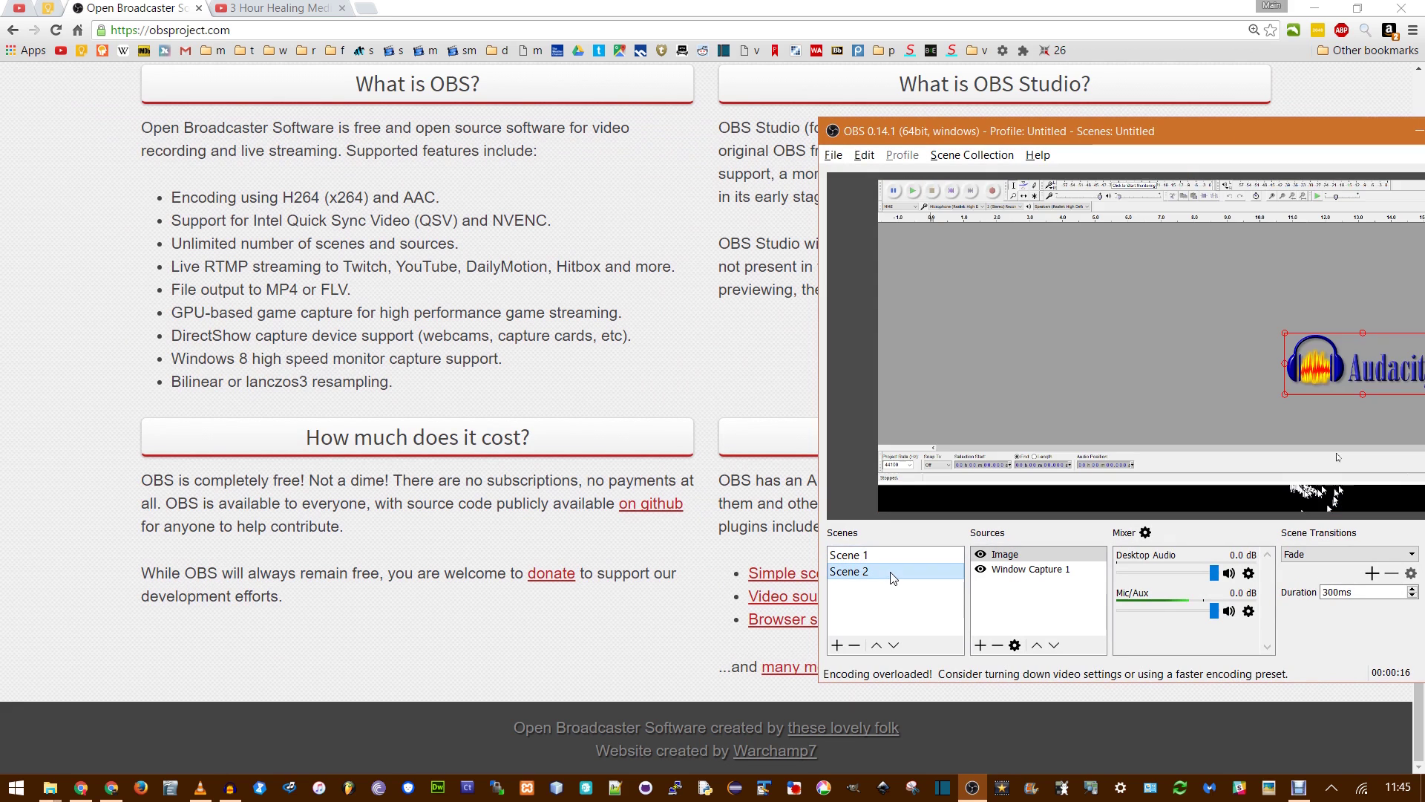
{"action": "left_click", "coordinate": [1329, 554]}
{"action": "left_click", "coordinate": [1306, 580]}
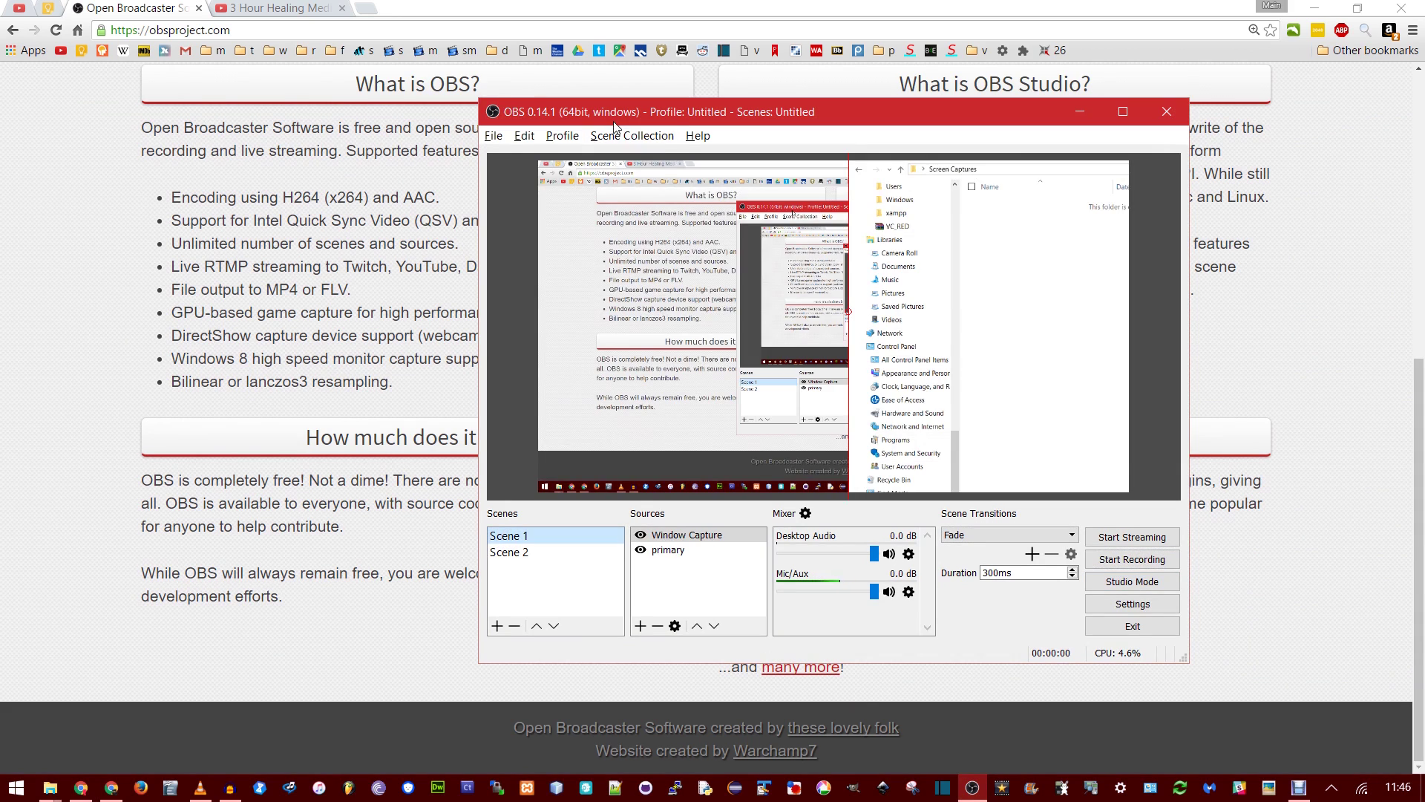
- Create a new scene collection named 'coll'
{"action": "left_click", "coordinate": [631, 135]}
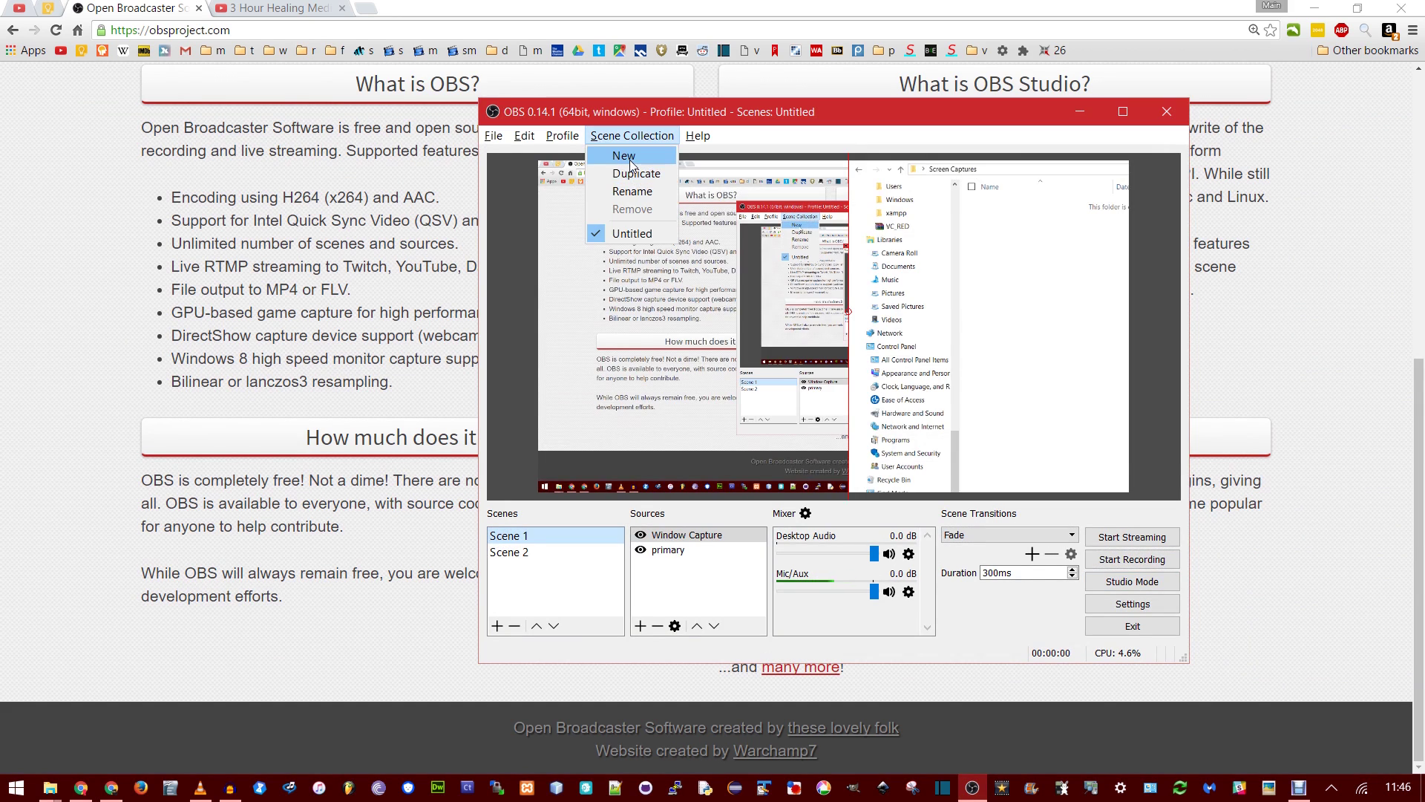
{"action": "left_click", "coordinate": [627, 155]}
{"action": "type", "text": "coll"}
{"action": "key", "text": "Return"}
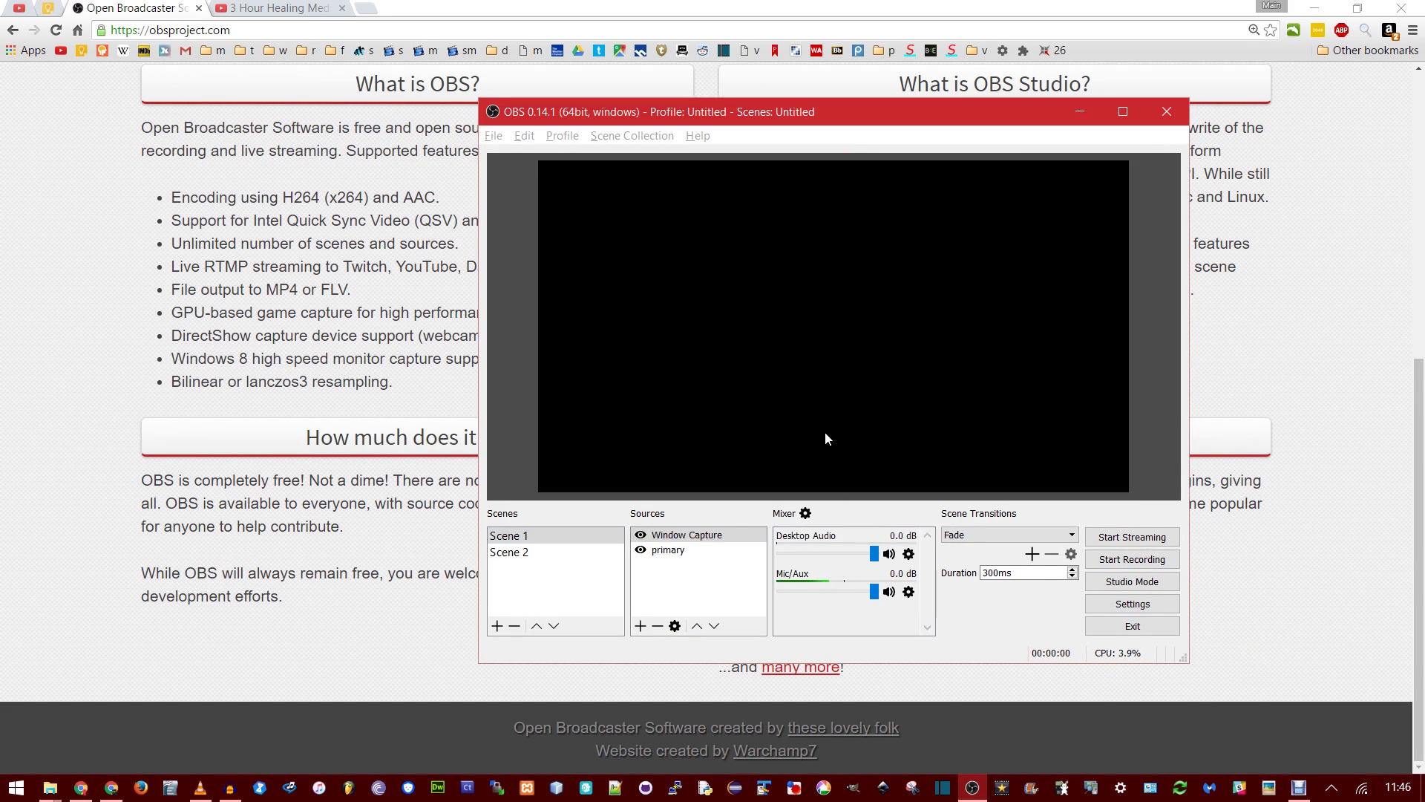
{"action": "left_click", "coordinate": [498, 625]}
{"action": "left_click", "coordinate": [870, 415]}
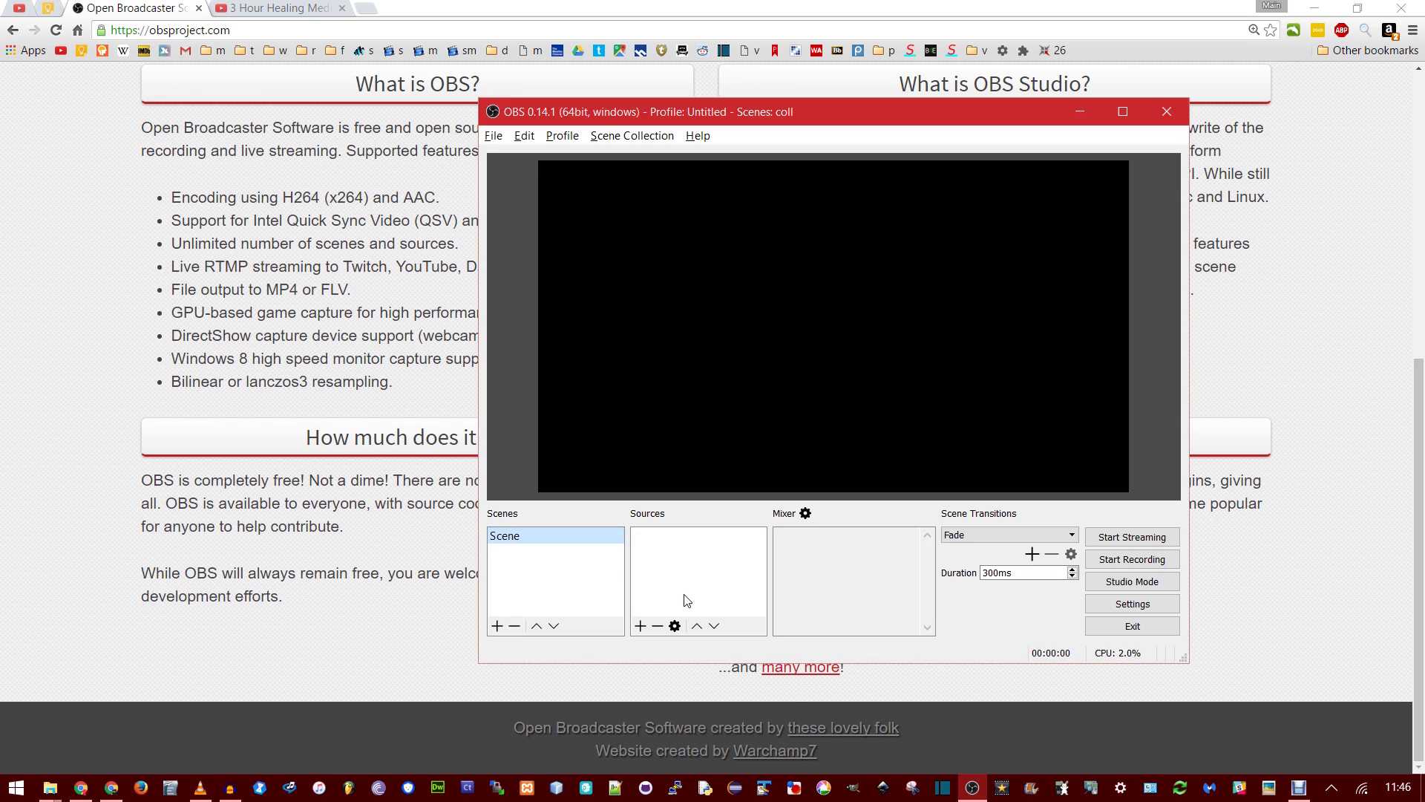
- Add a Display Capture source to 'coll', then switch back to the Untitled collection
{"action": "left_click", "coordinate": [640, 626]}
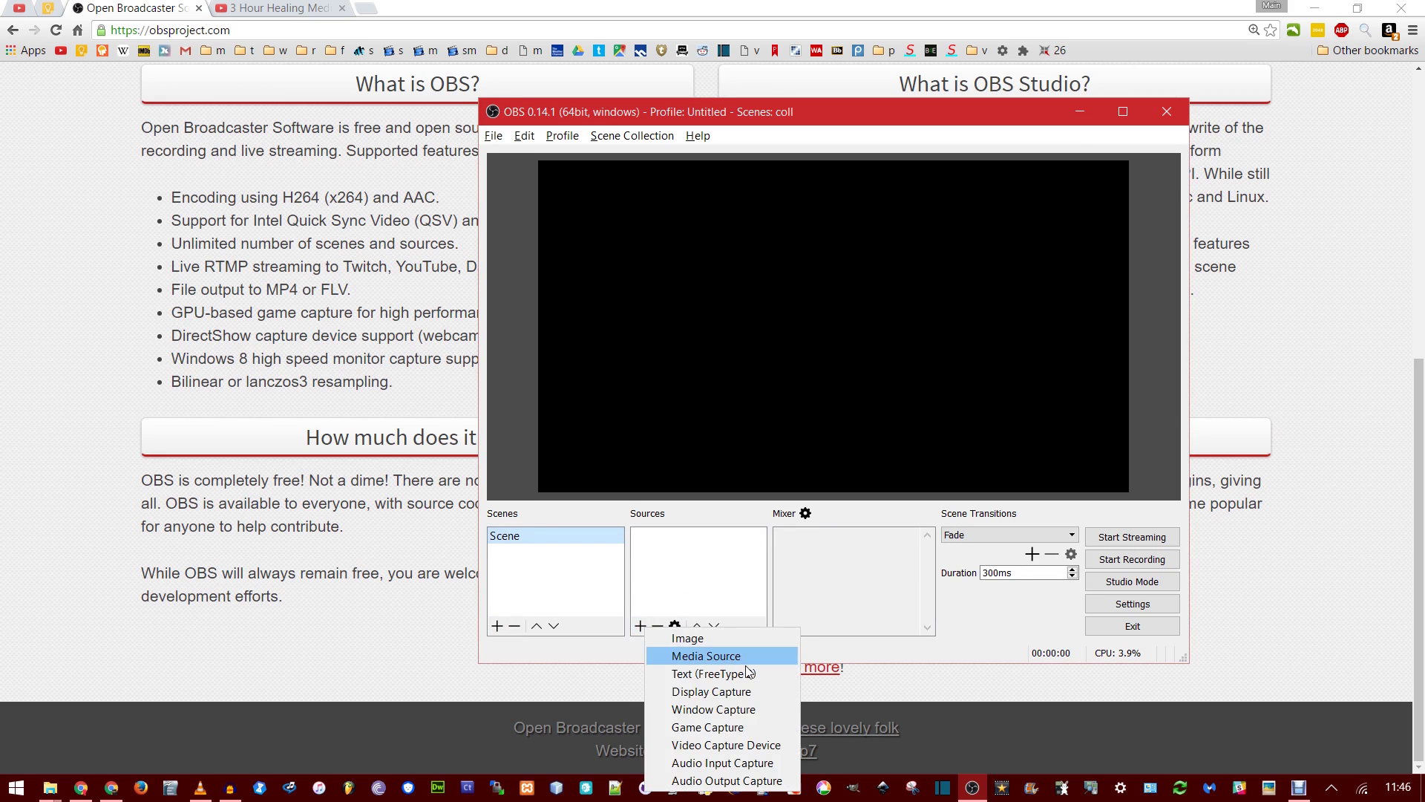
{"action": "left_click", "coordinate": [848, 495]}
{"action": "left_click", "coordinate": [848, 494]}
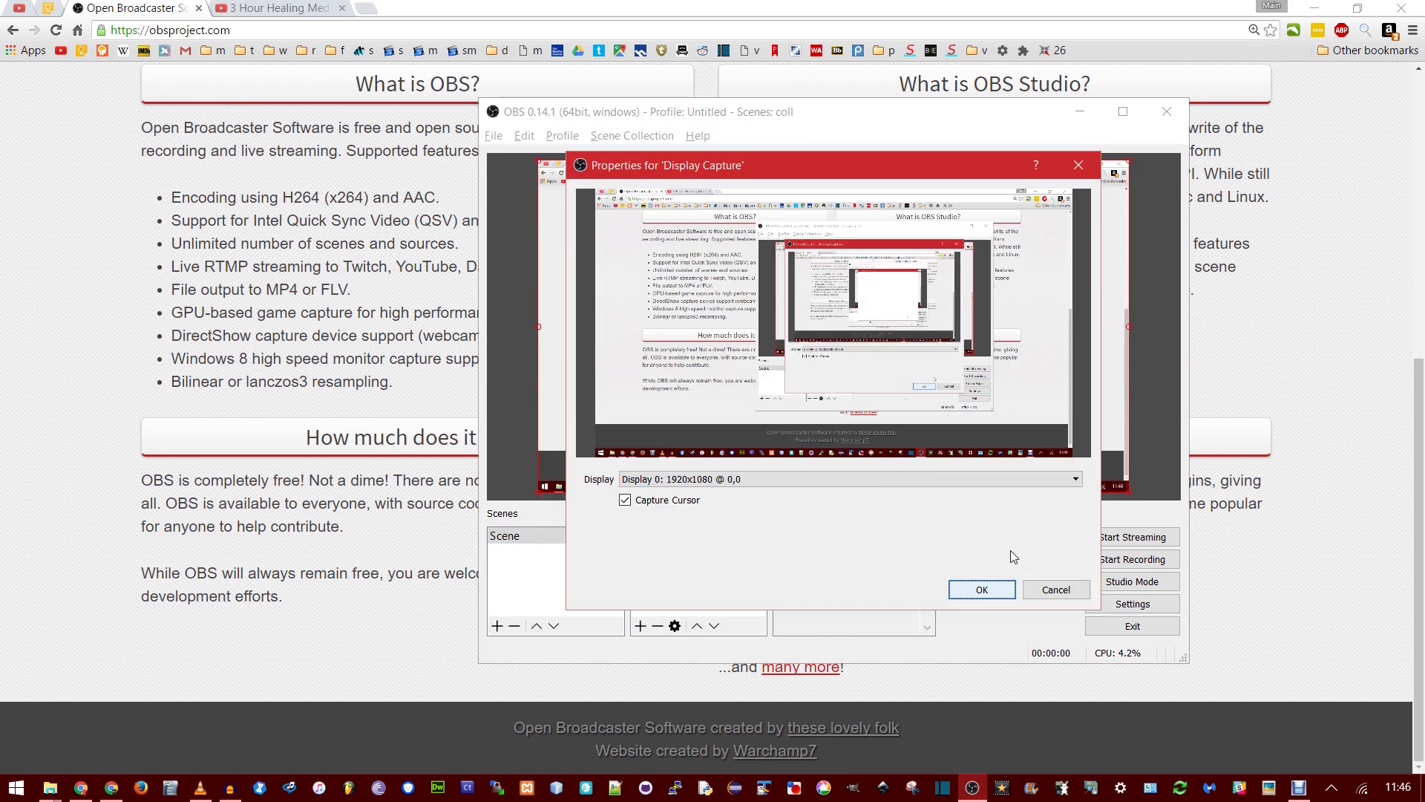
{"action": "left_click", "coordinate": [981, 590]}
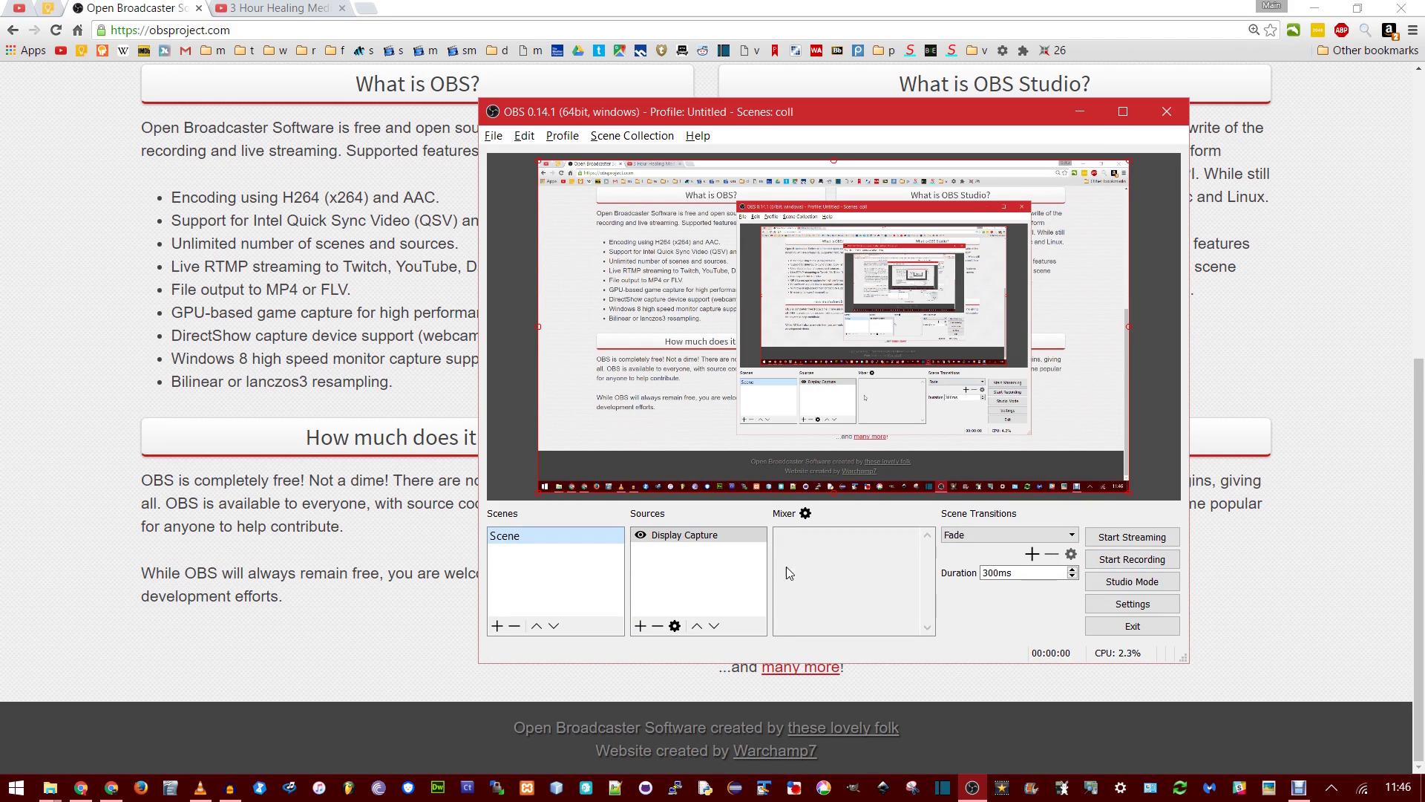
{"action": "left_click", "coordinate": [637, 136]}
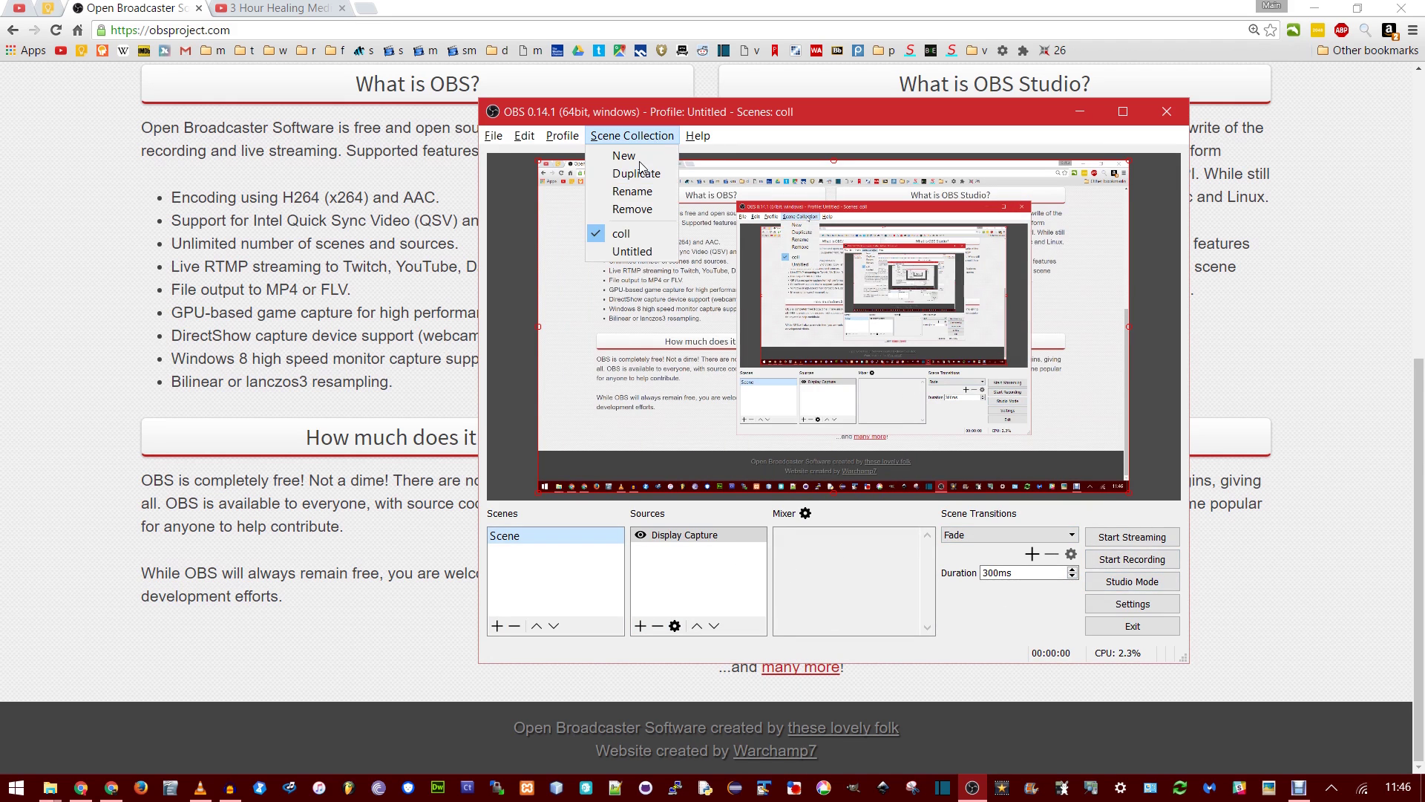
{"action": "left_click", "coordinate": [632, 252]}
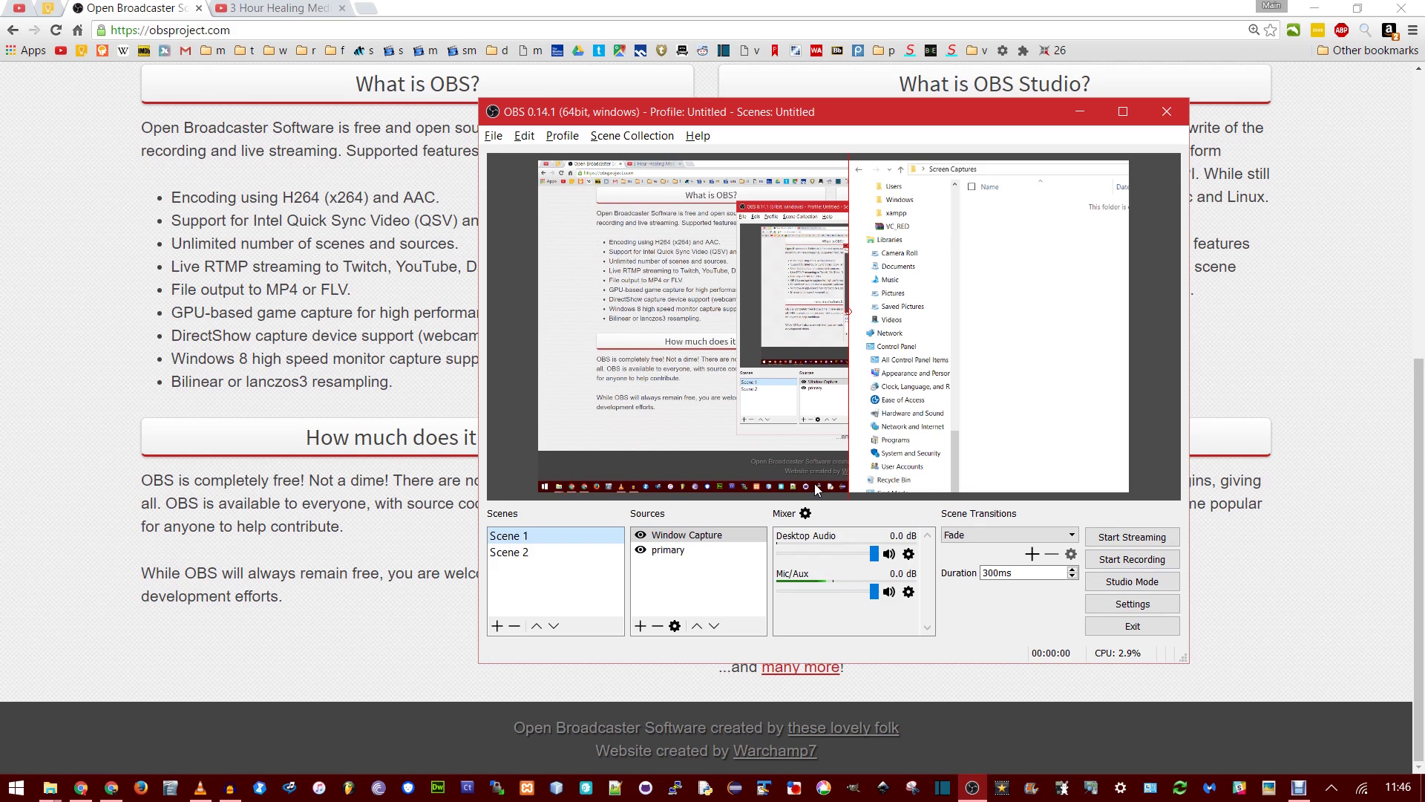
- Set the scene transition to Cut while switching between Scene 1 and Scene 2
{"action": "left_click", "coordinate": [707, 583]}
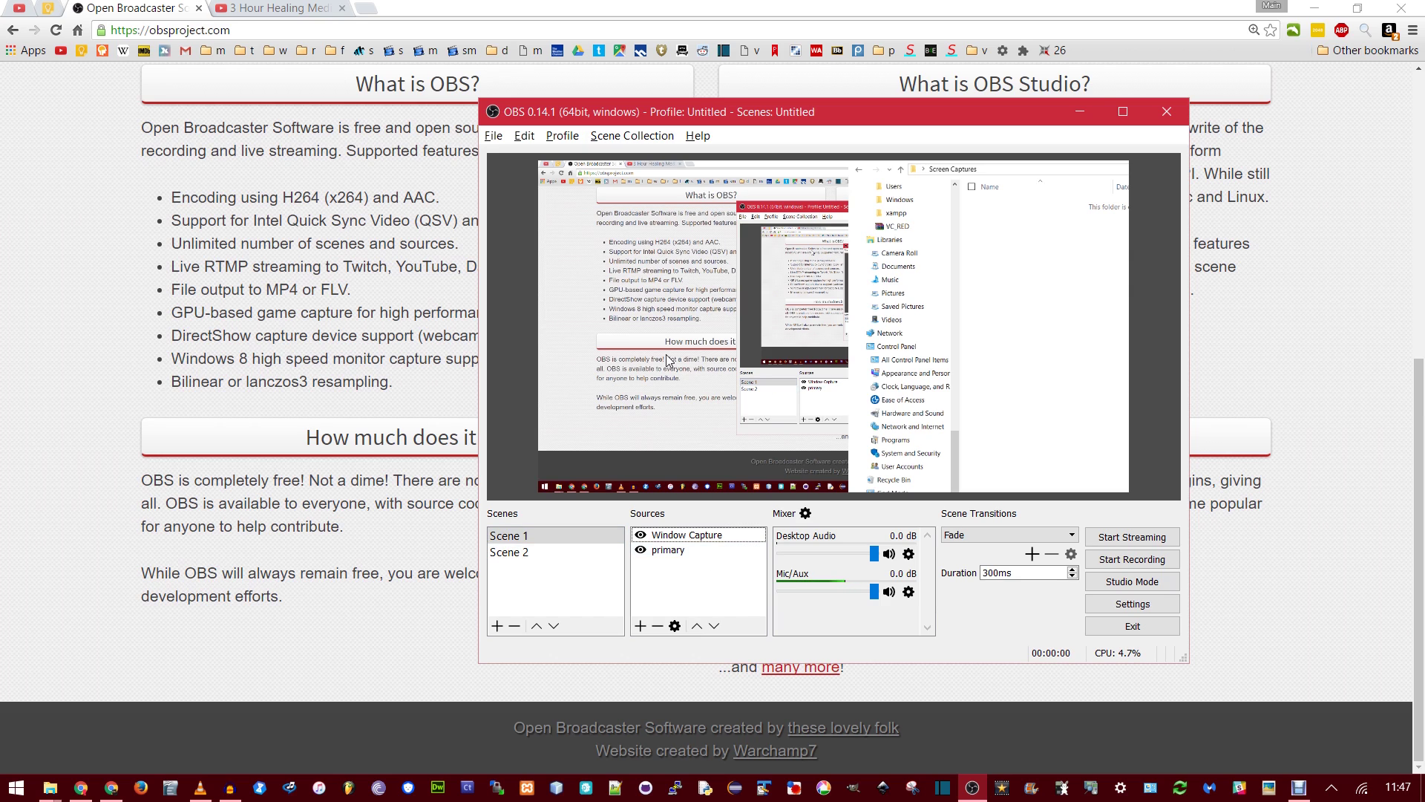
{"action": "left_click", "coordinate": [550, 576]}
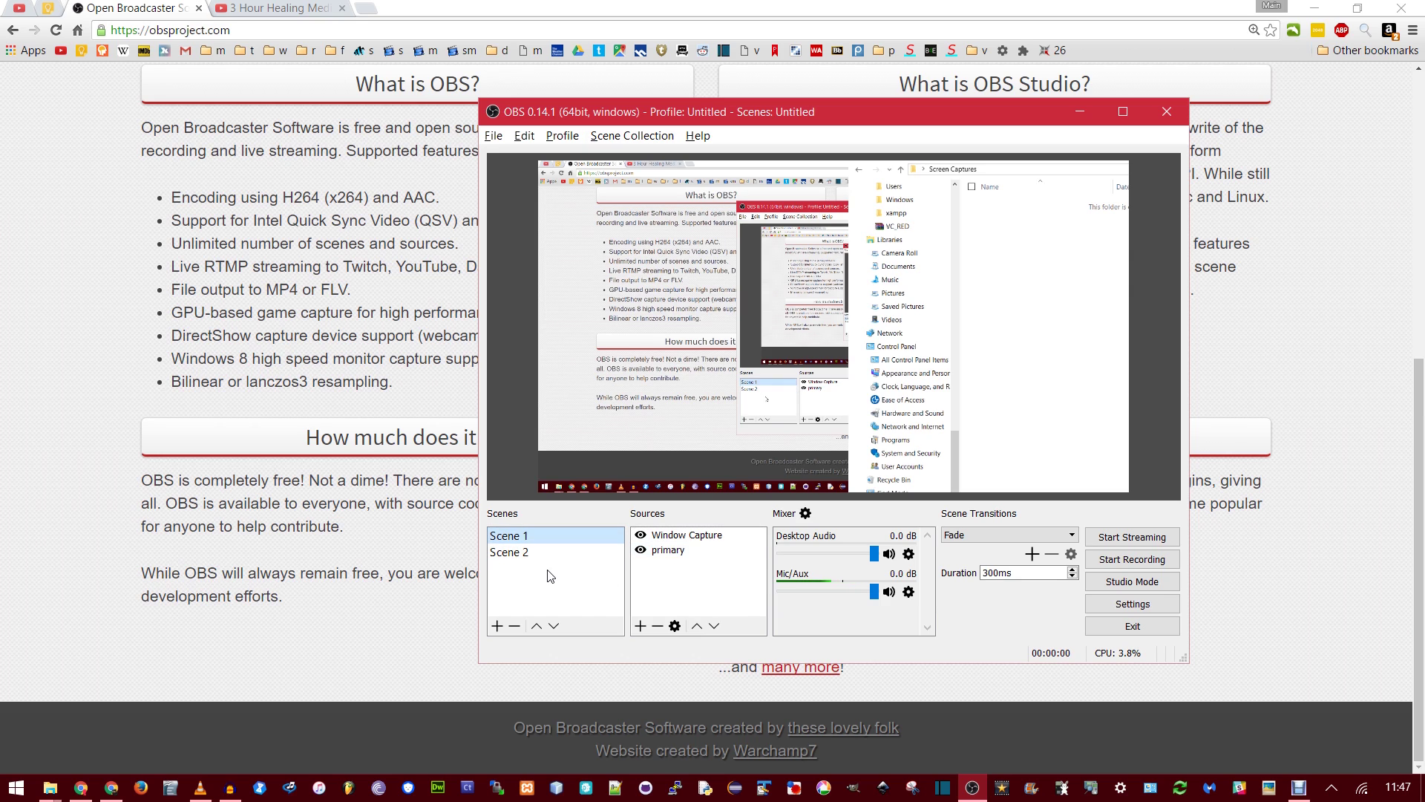
{"action": "left_click", "coordinate": [550, 553]}
{"action": "left_click", "coordinate": [1010, 535]}
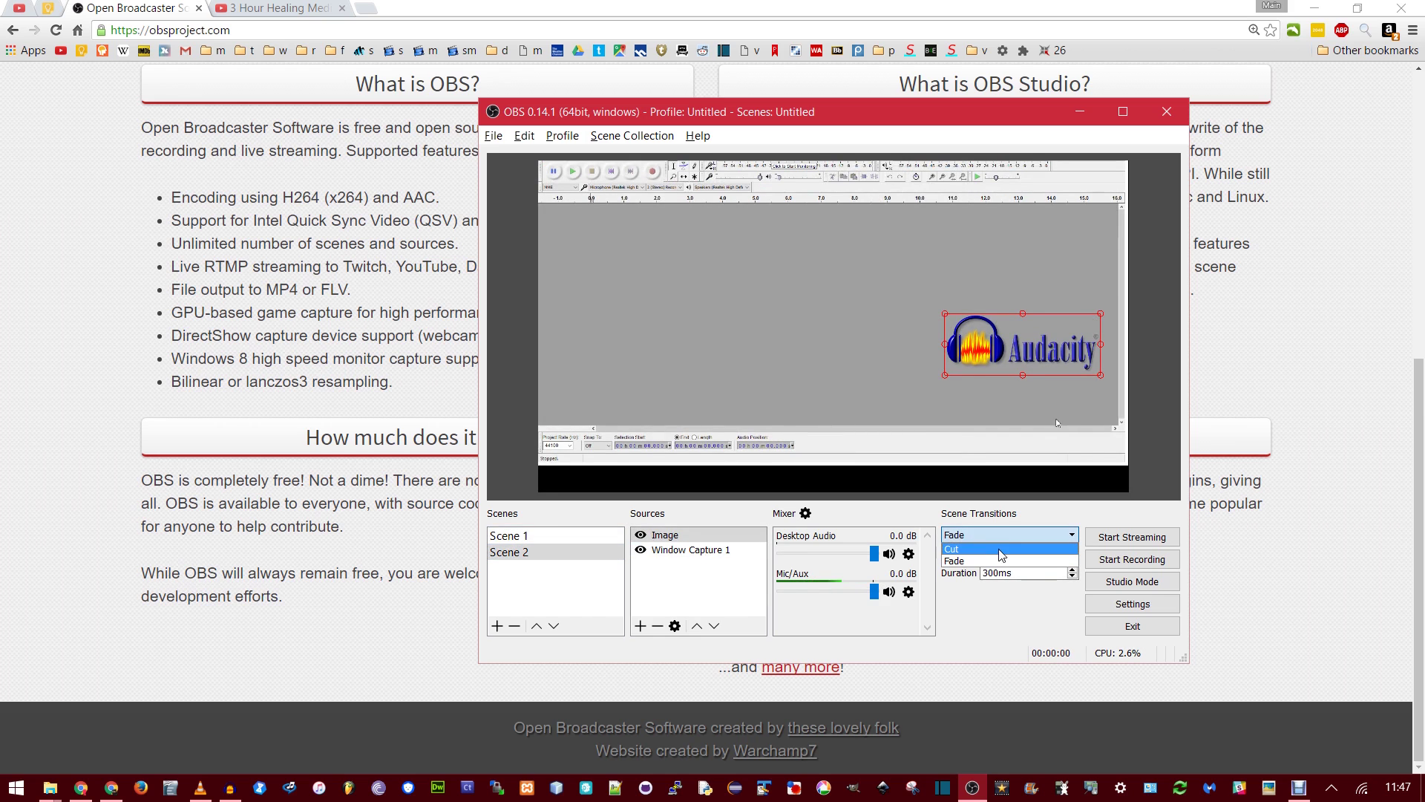
{"action": "left_click", "coordinate": [1001, 550]}
{"action": "left_click", "coordinate": [576, 544]}
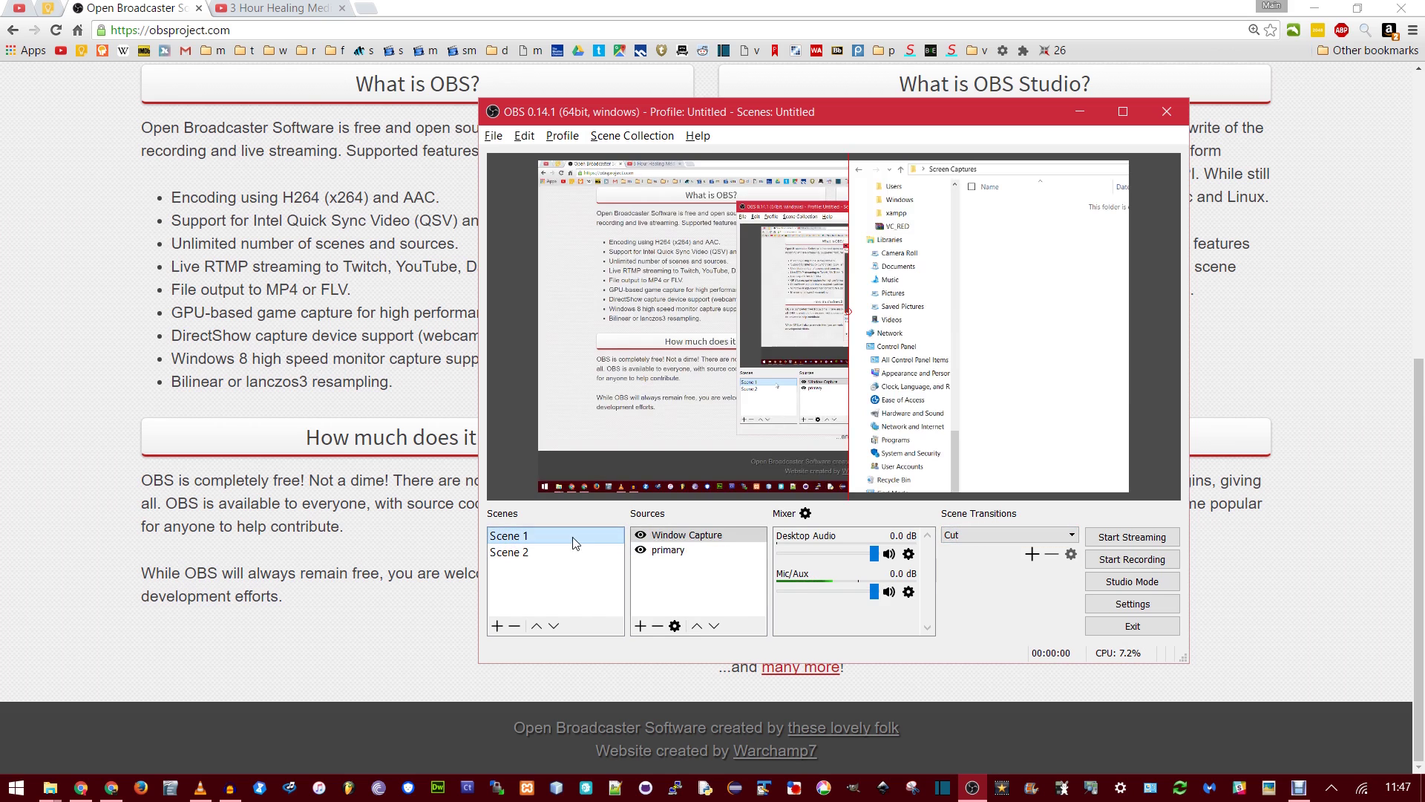
- Add a Swipe transition with its default name and settings
{"action": "left_click", "coordinate": [1032, 554]}
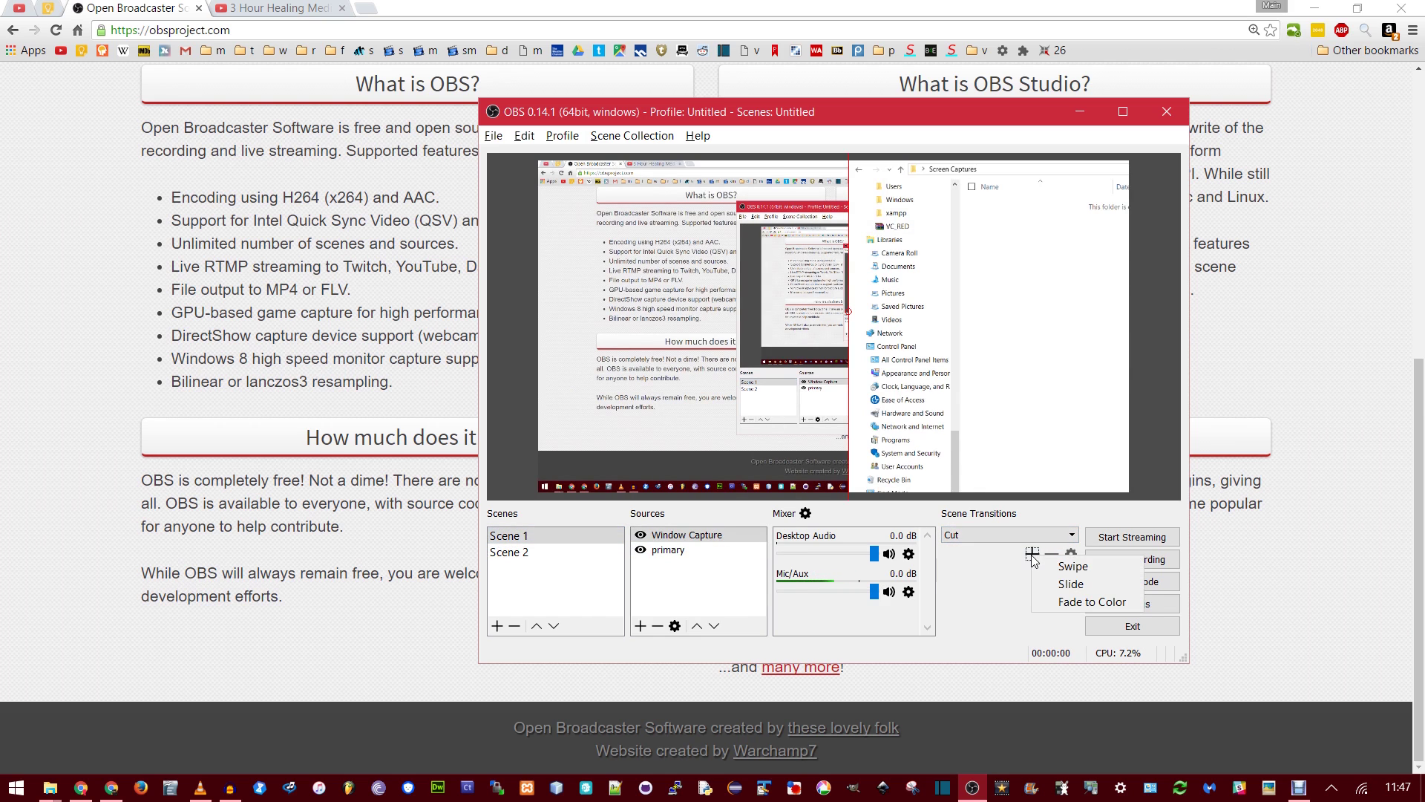
{"action": "left_click", "coordinate": [1085, 571]}
{"action": "key", "text": "Return"}
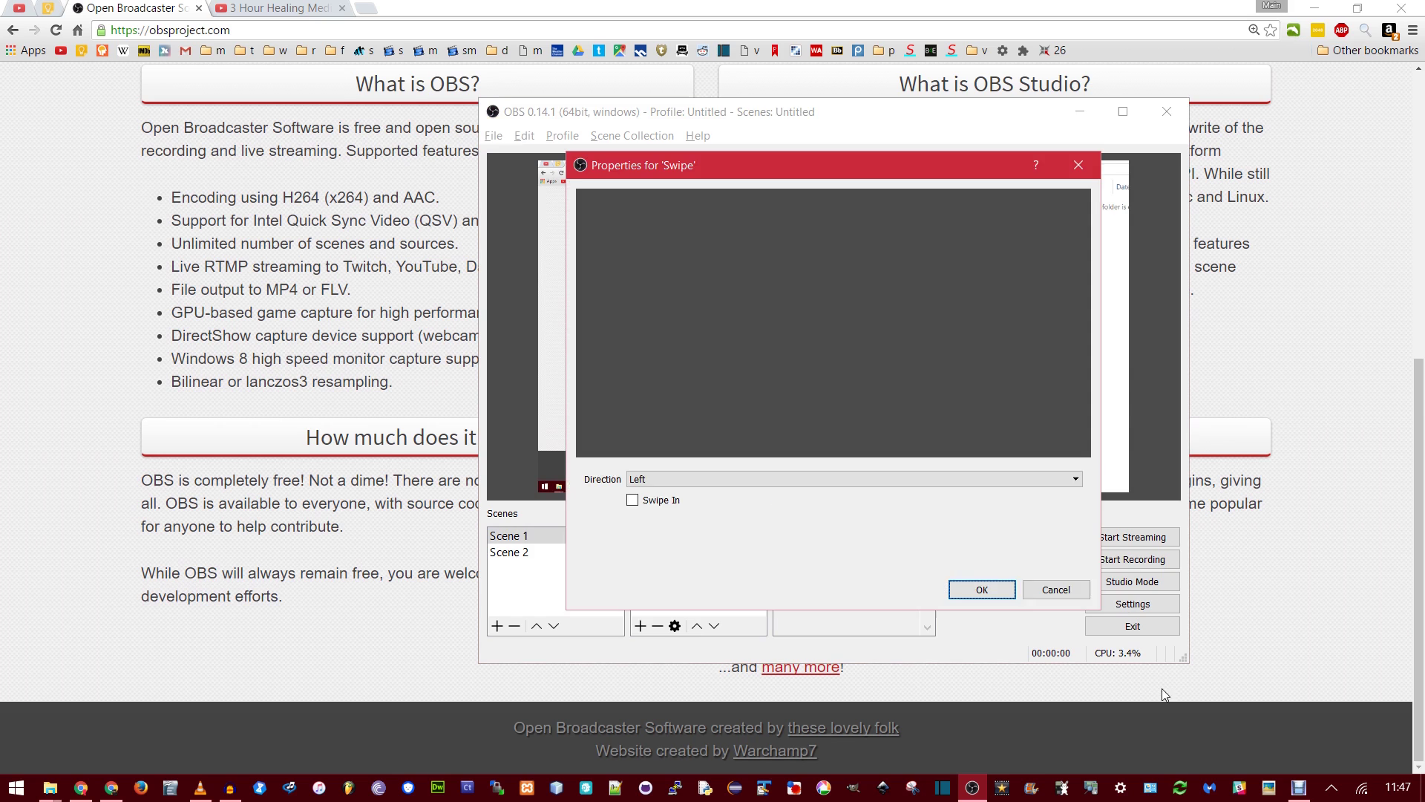
{"action": "left_click", "coordinate": [996, 583]}
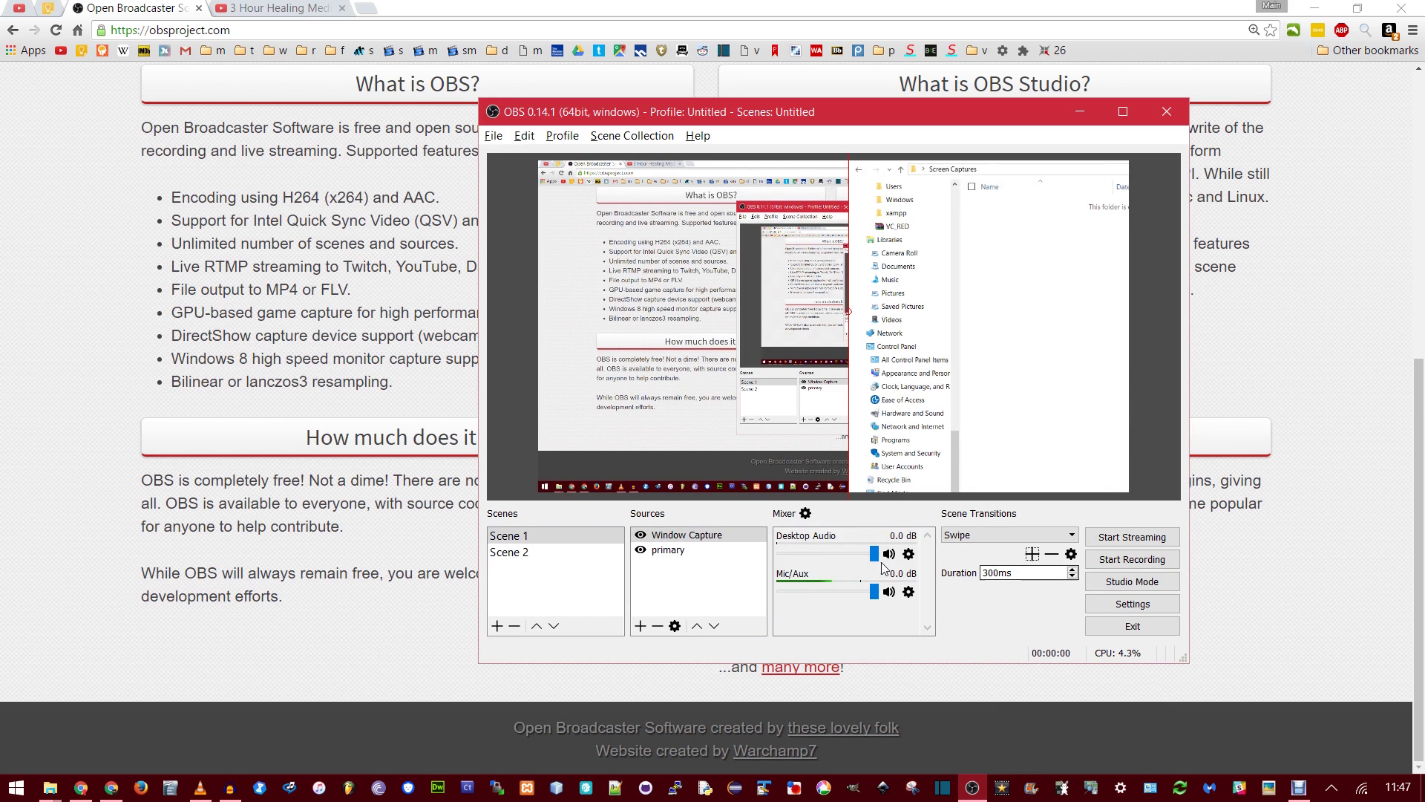
- Test the Swipe transition by switching between Scene 2 and Scene 1, ending on Scene 1
{"action": "left_click", "coordinate": [553, 552]}
{"action": "left_click", "coordinate": [557, 538]}
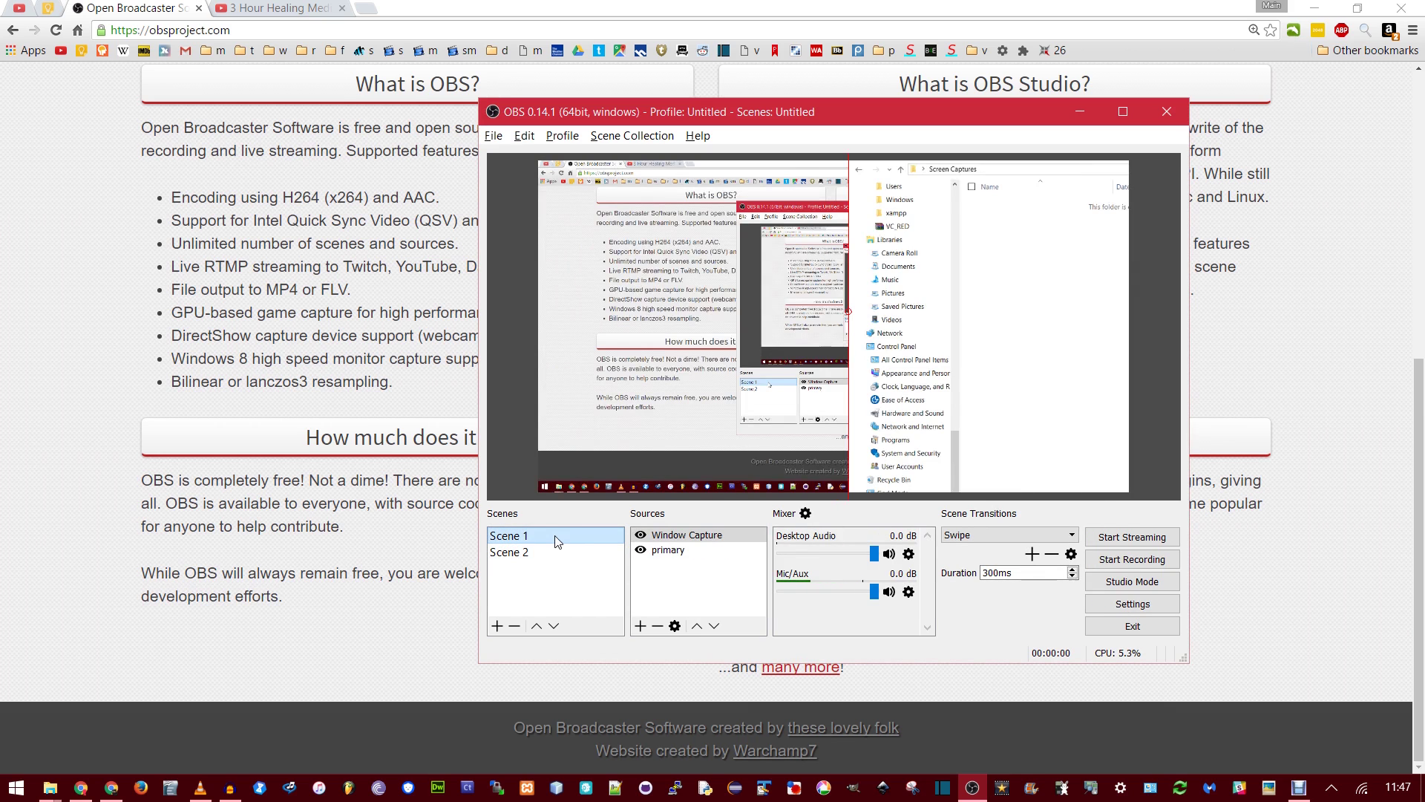
{"action": "left_click", "coordinate": [560, 551]}
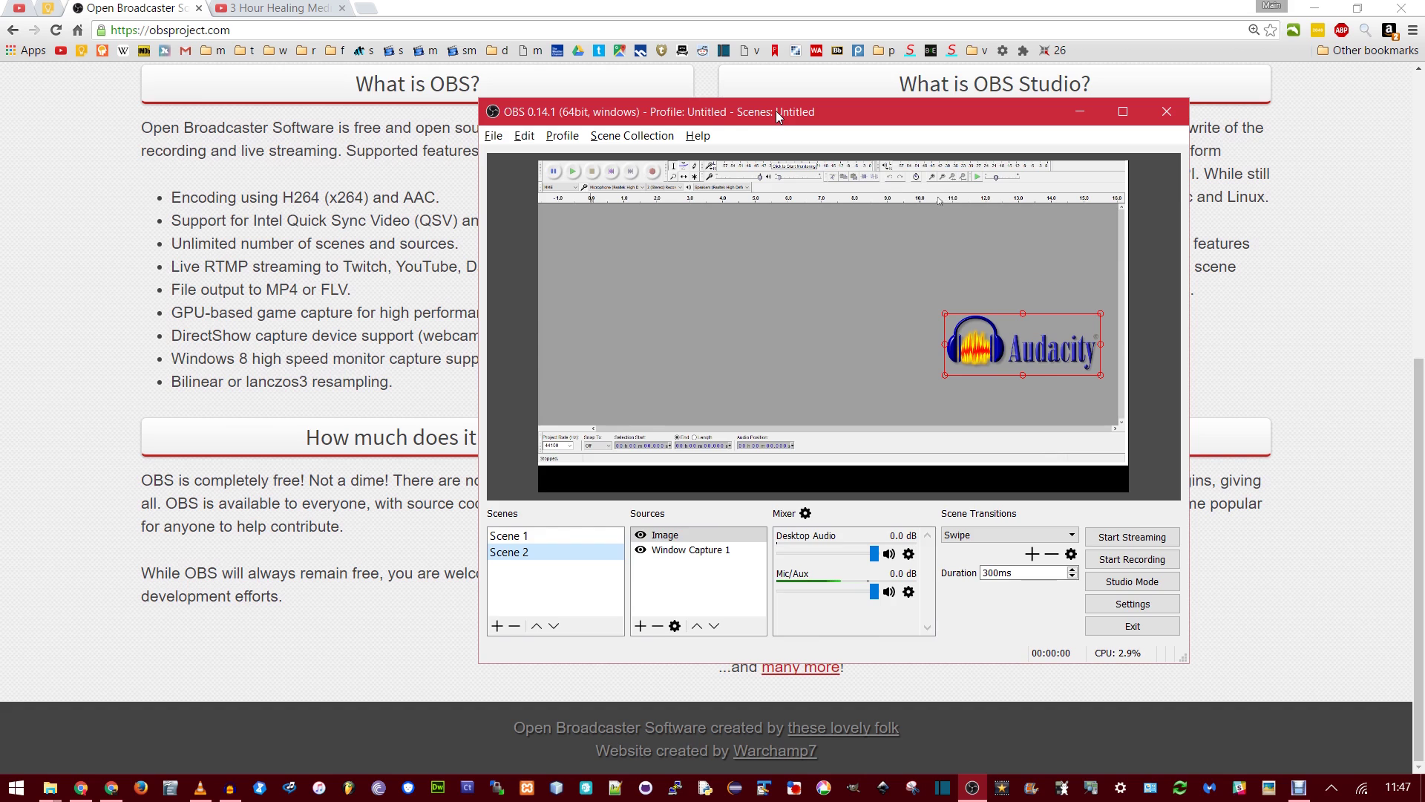
{"action": "left_click_drag", "start_coordinate": [776, 110], "coordinate": [823, 131]}
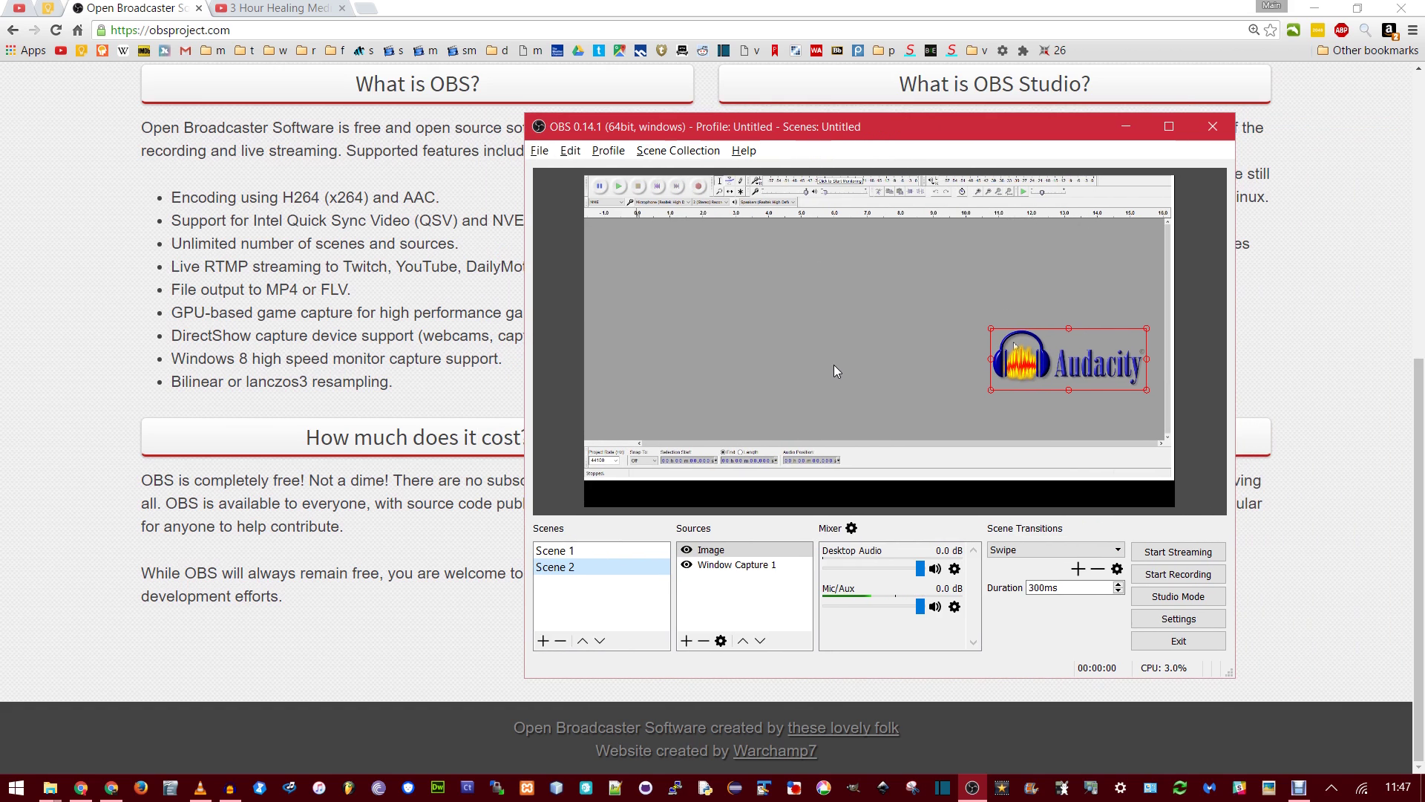
{"action": "left_click", "coordinate": [586, 552]}
{"action": "left_click", "coordinate": [595, 569]}
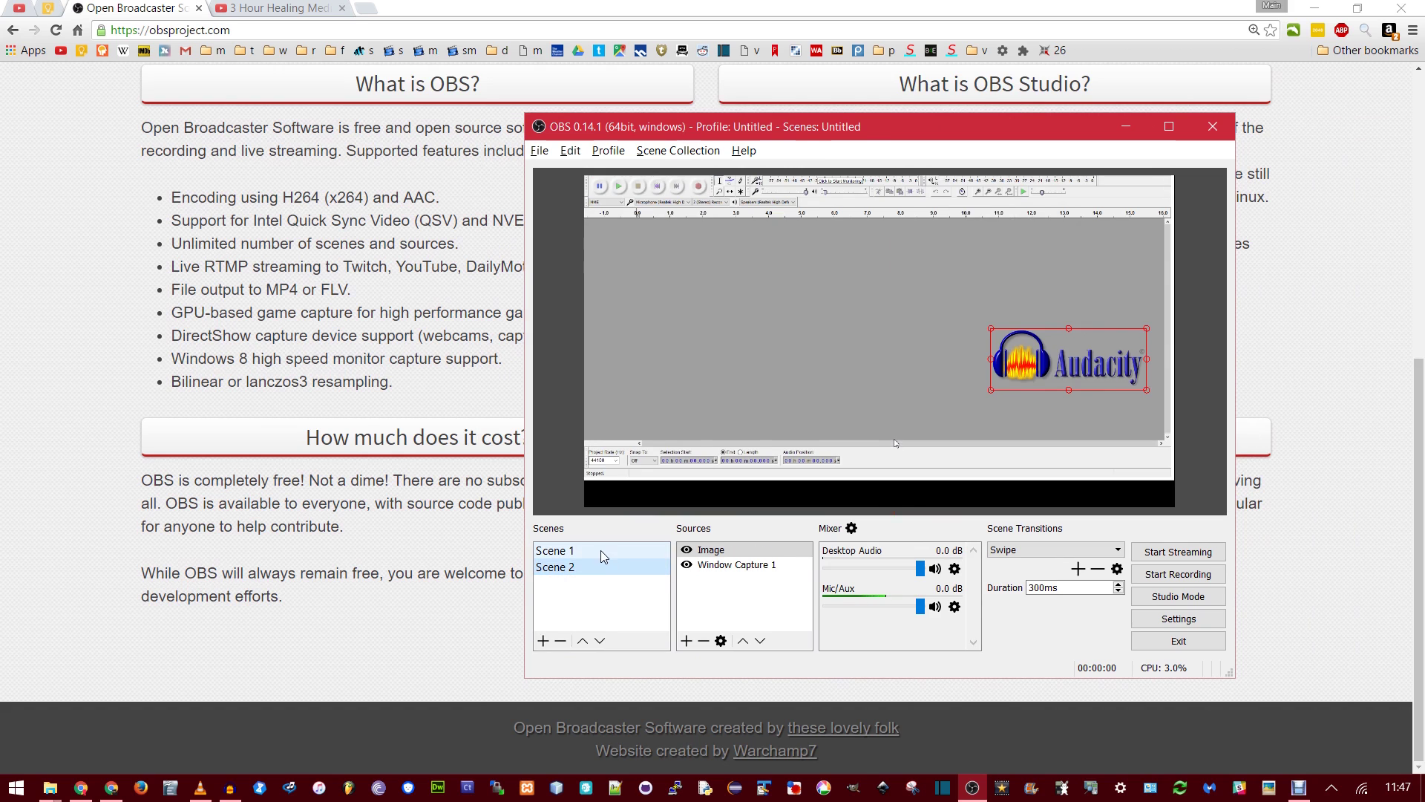
{"action": "left_click", "coordinate": [599, 550]}
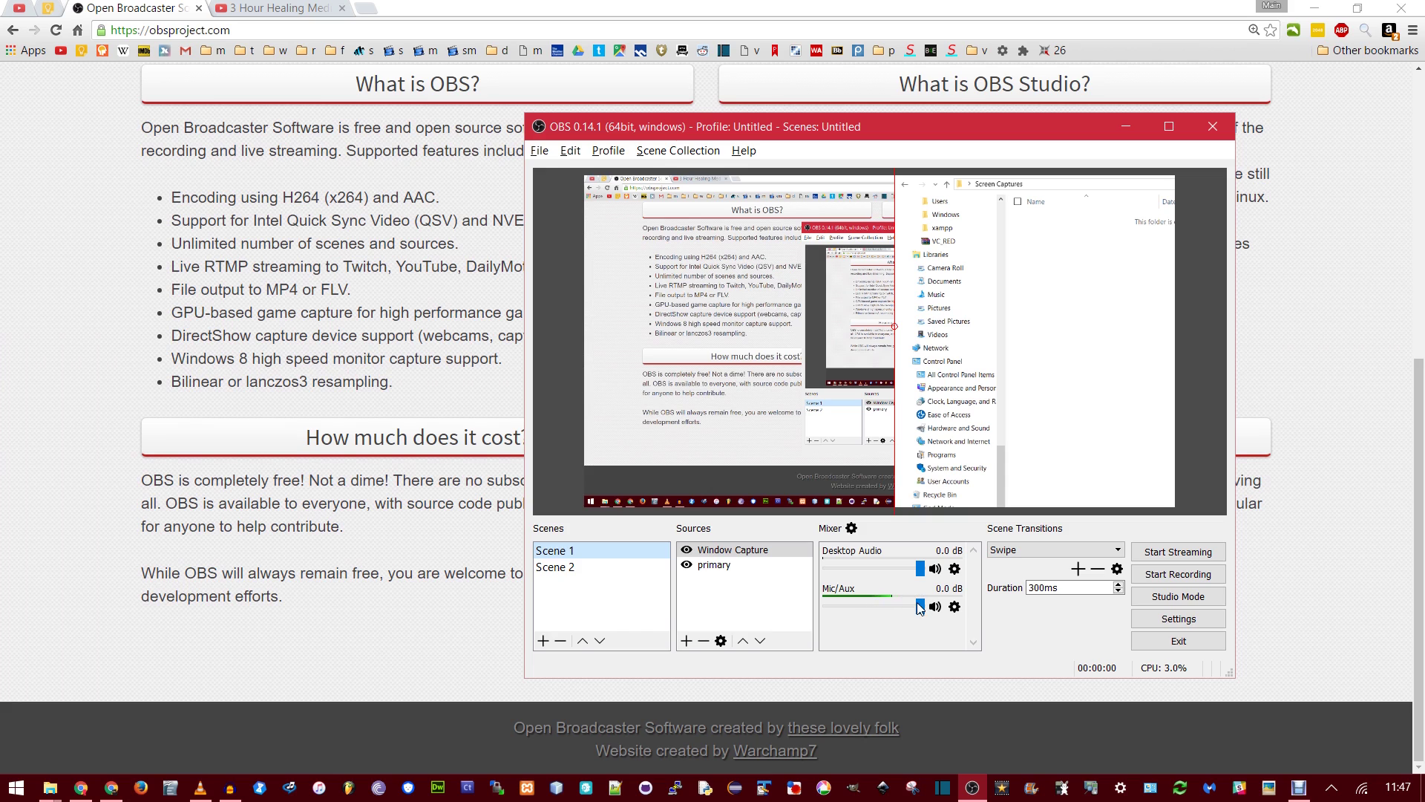
- Set the Mic/Aux device to Microphone (C-Media USB Headphone Set) in its properties
{"action": "left_click", "coordinate": [955, 606]}
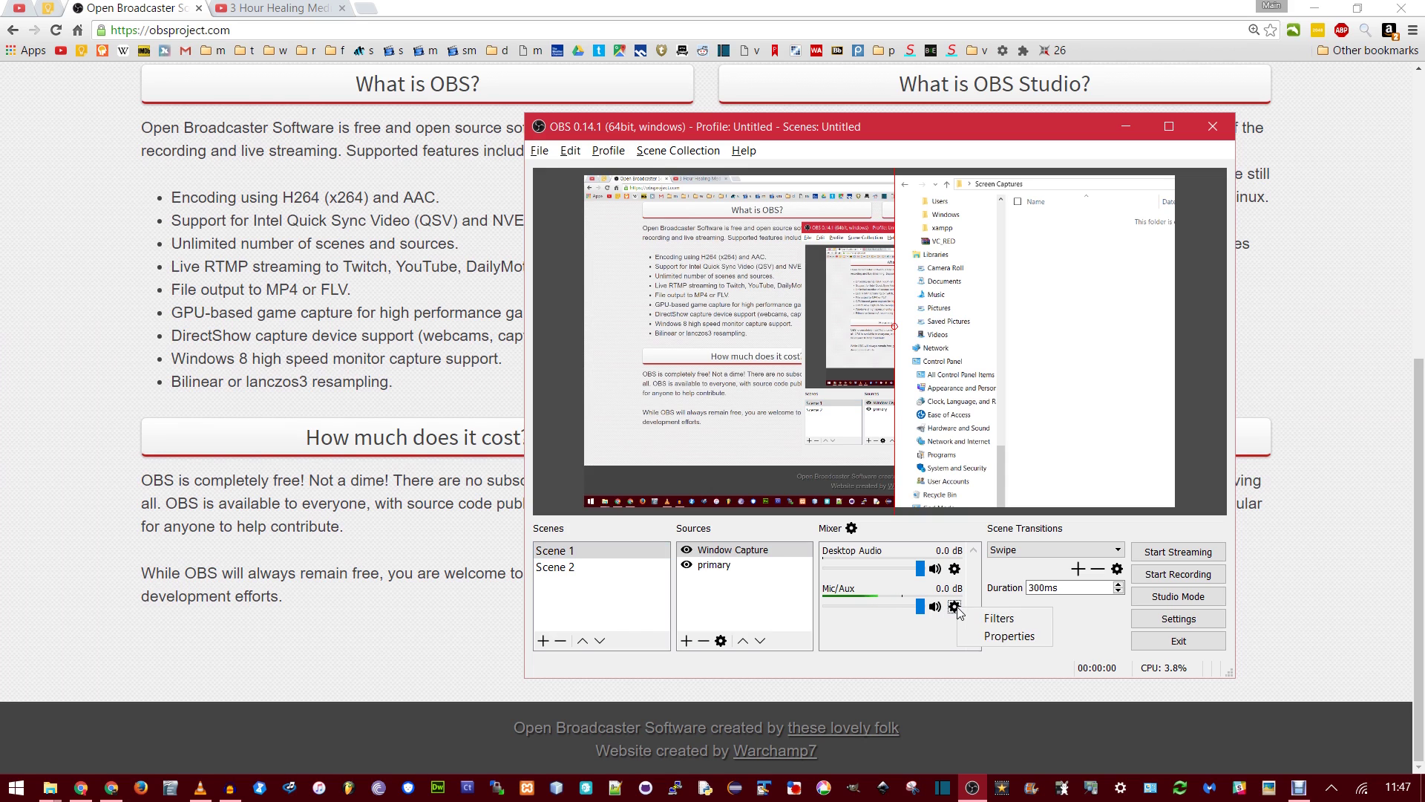
{"action": "left_click", "coordinate": [1018, 639]}
{"action": "left_click", "coordinate": [754, 496]}
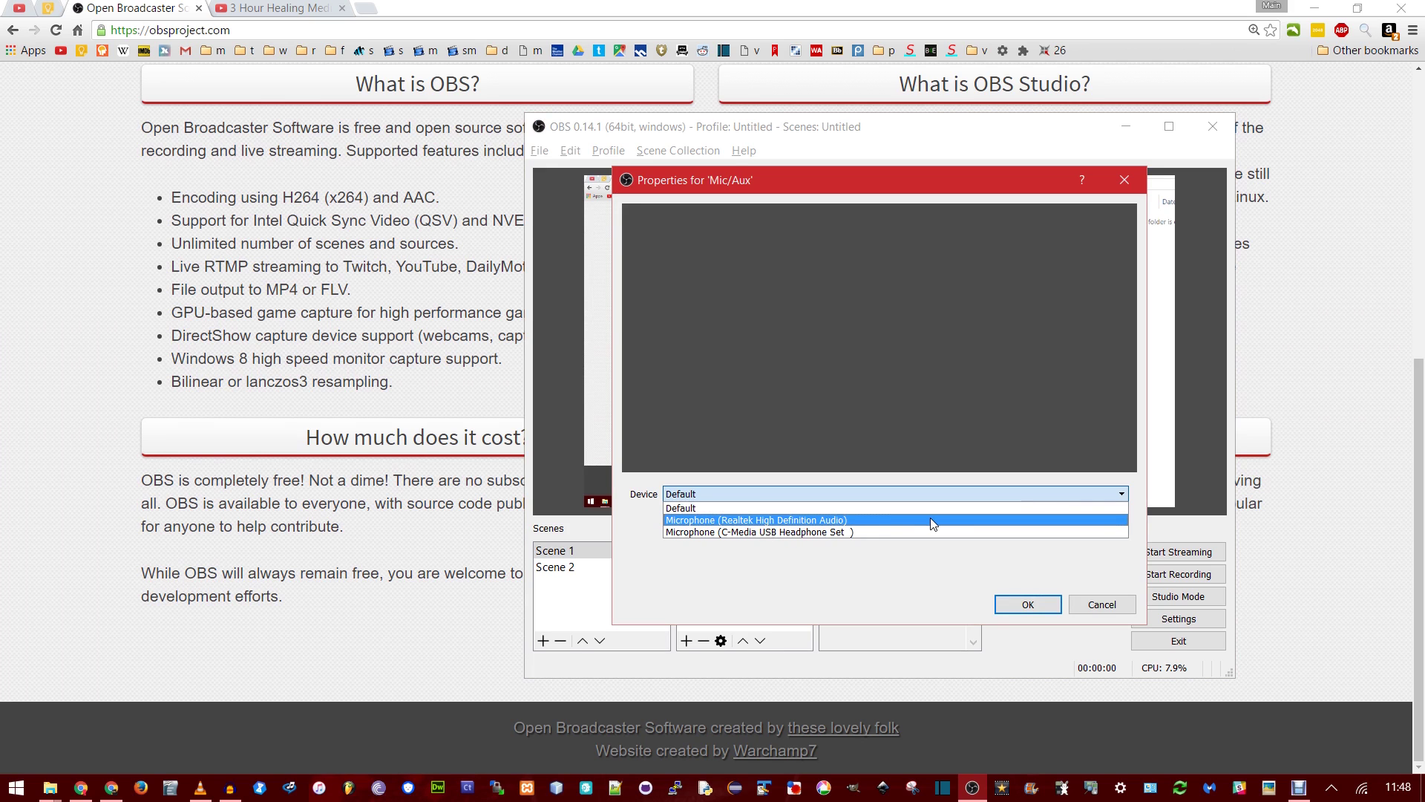
{"action": "left_click", "coordinate": [907, 533]}
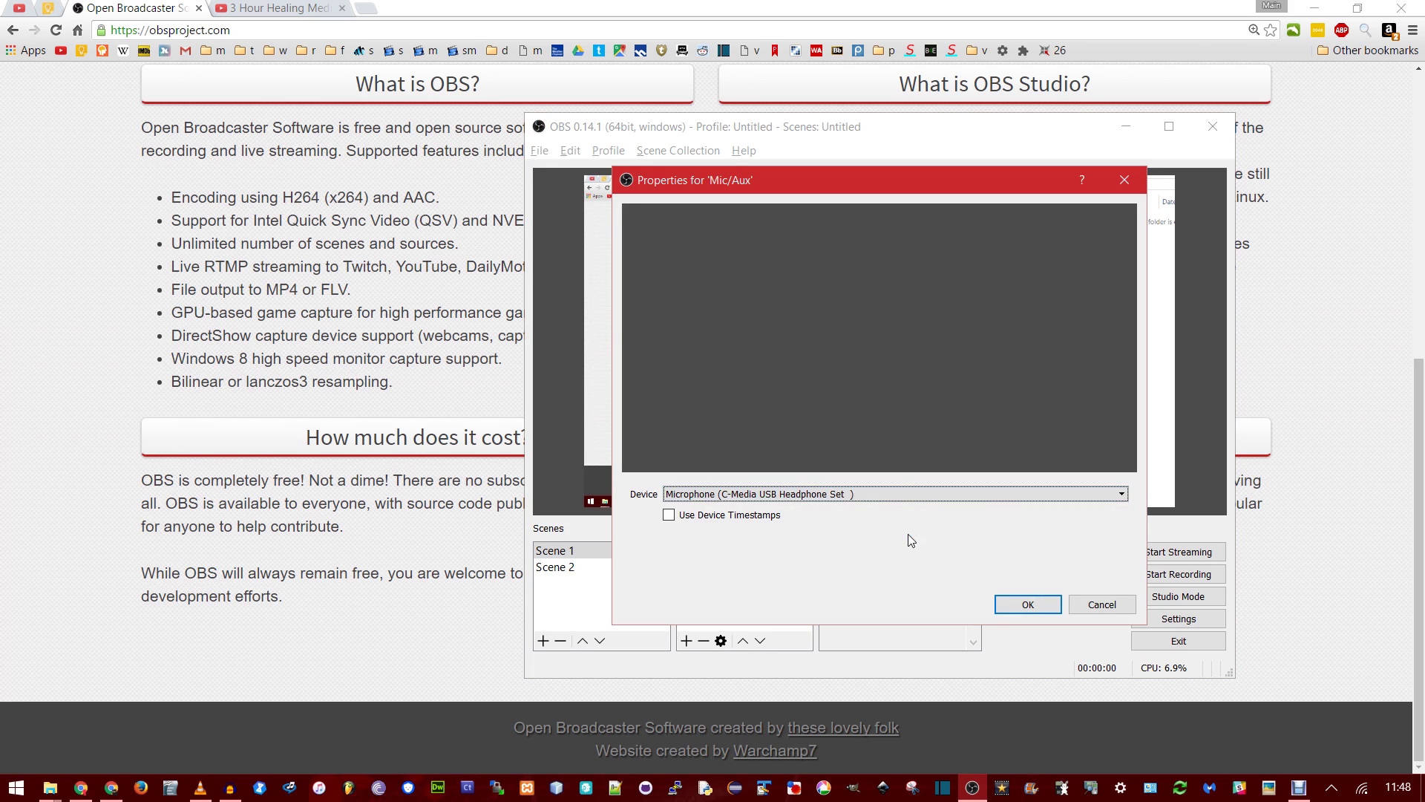
{"action": "left_click", "coordinate": [1011, 602]}
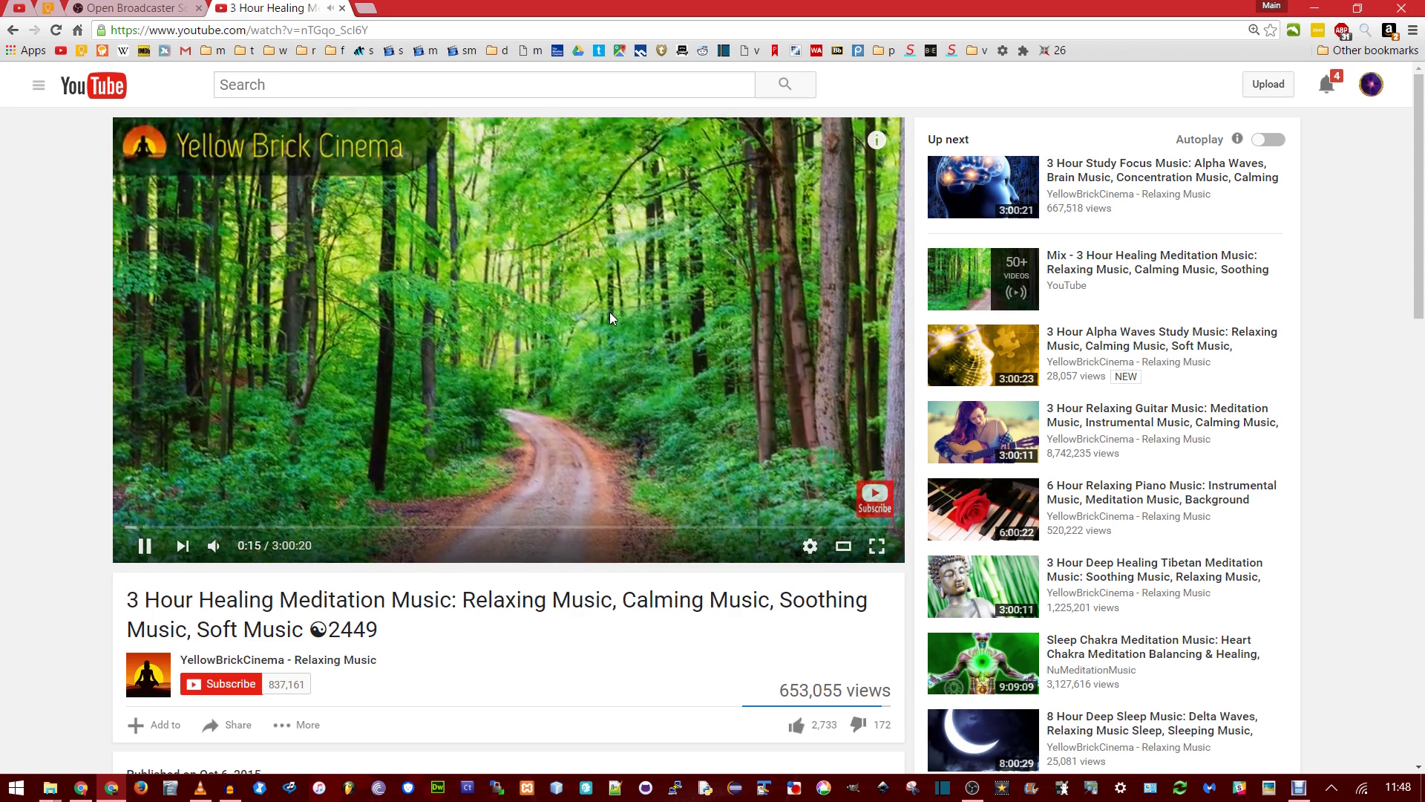
- Pause the YouTube video, show the obsproject.com tab, and mute Mic/Aux in the mixer
{"action": "key", "text": "alt+Tab"}
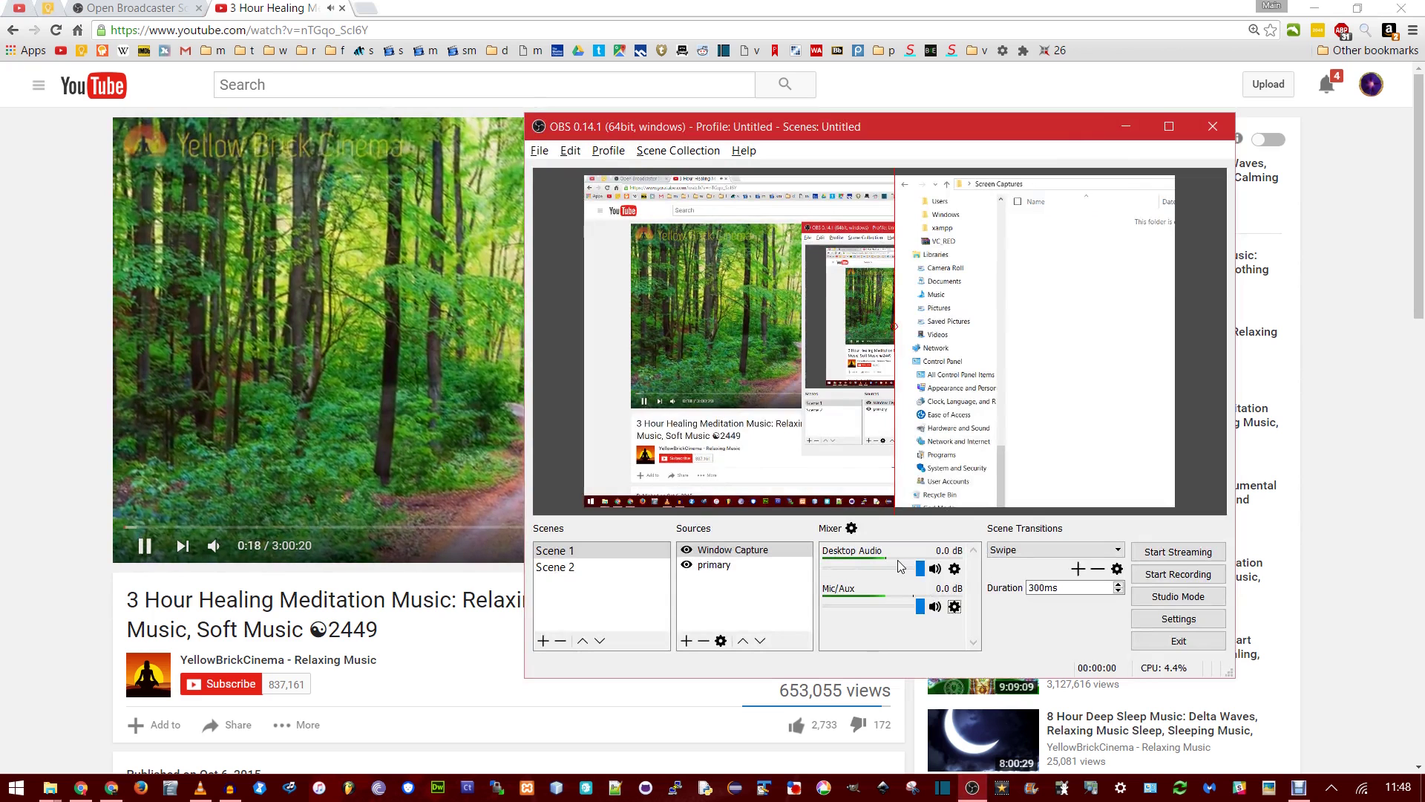
{"action": "key", "text": "alt+Tab"}
{"action": "left_click", "coordinate": [444, 443]}
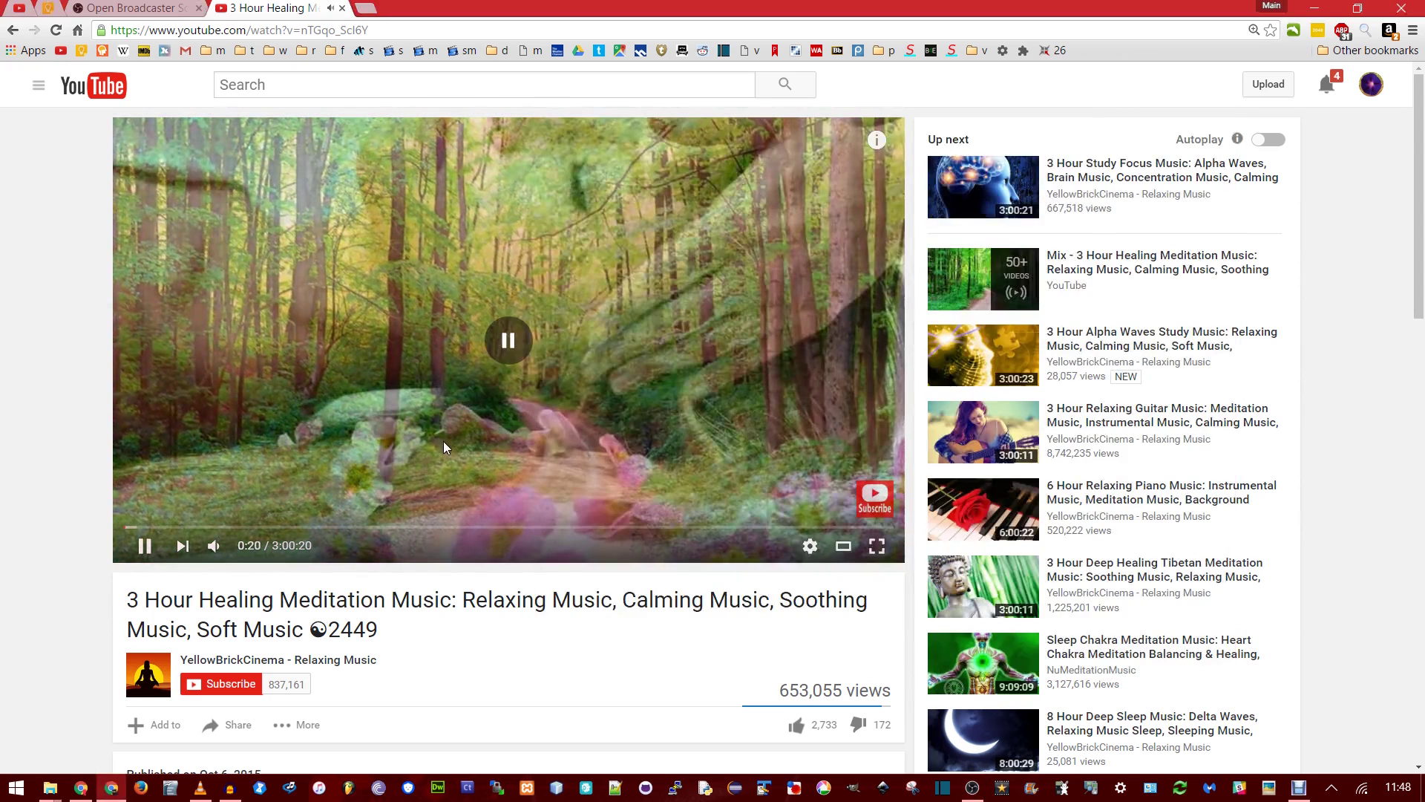
{"action": "key", "text": "alt+Tab"}
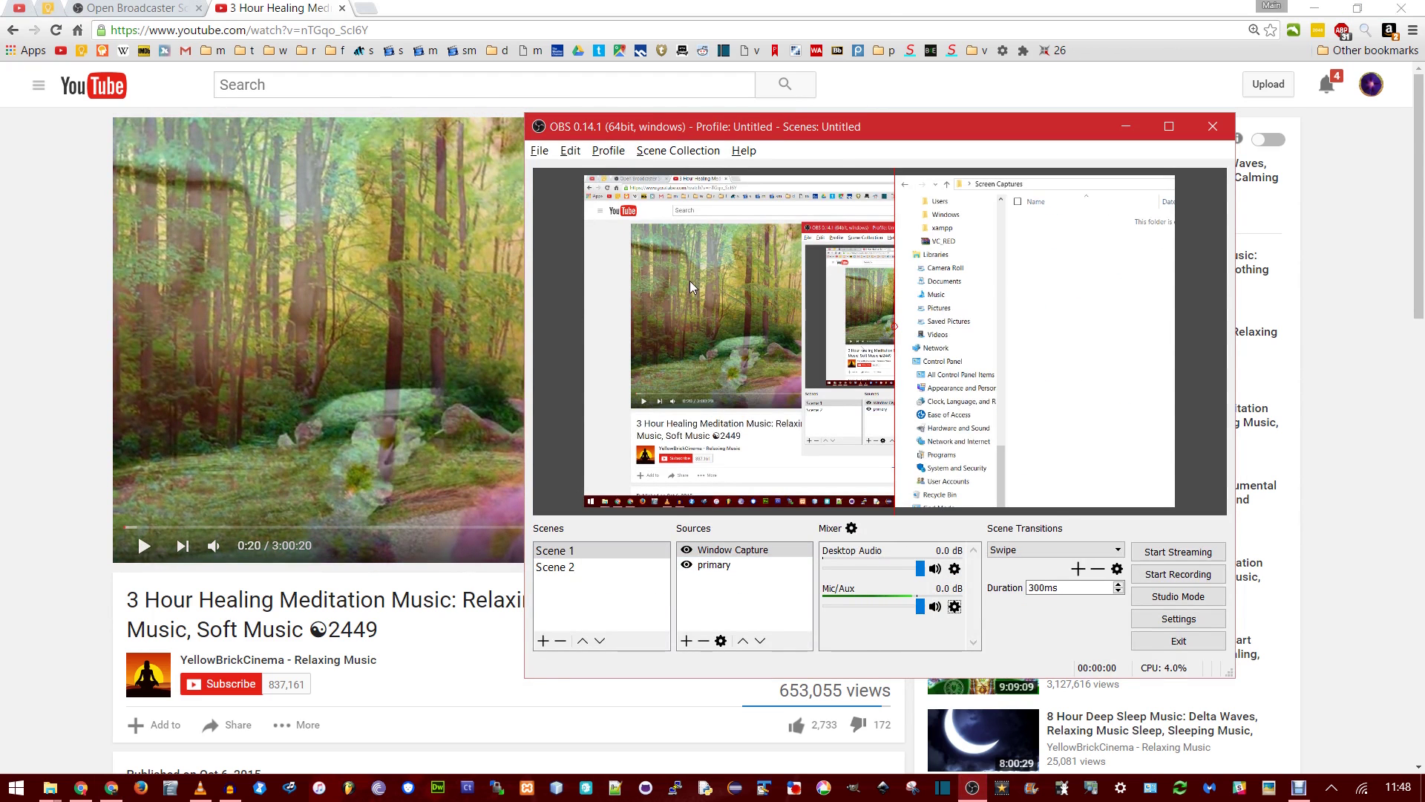
{"action": "key", "text": "ctrl+shift+Tab"}
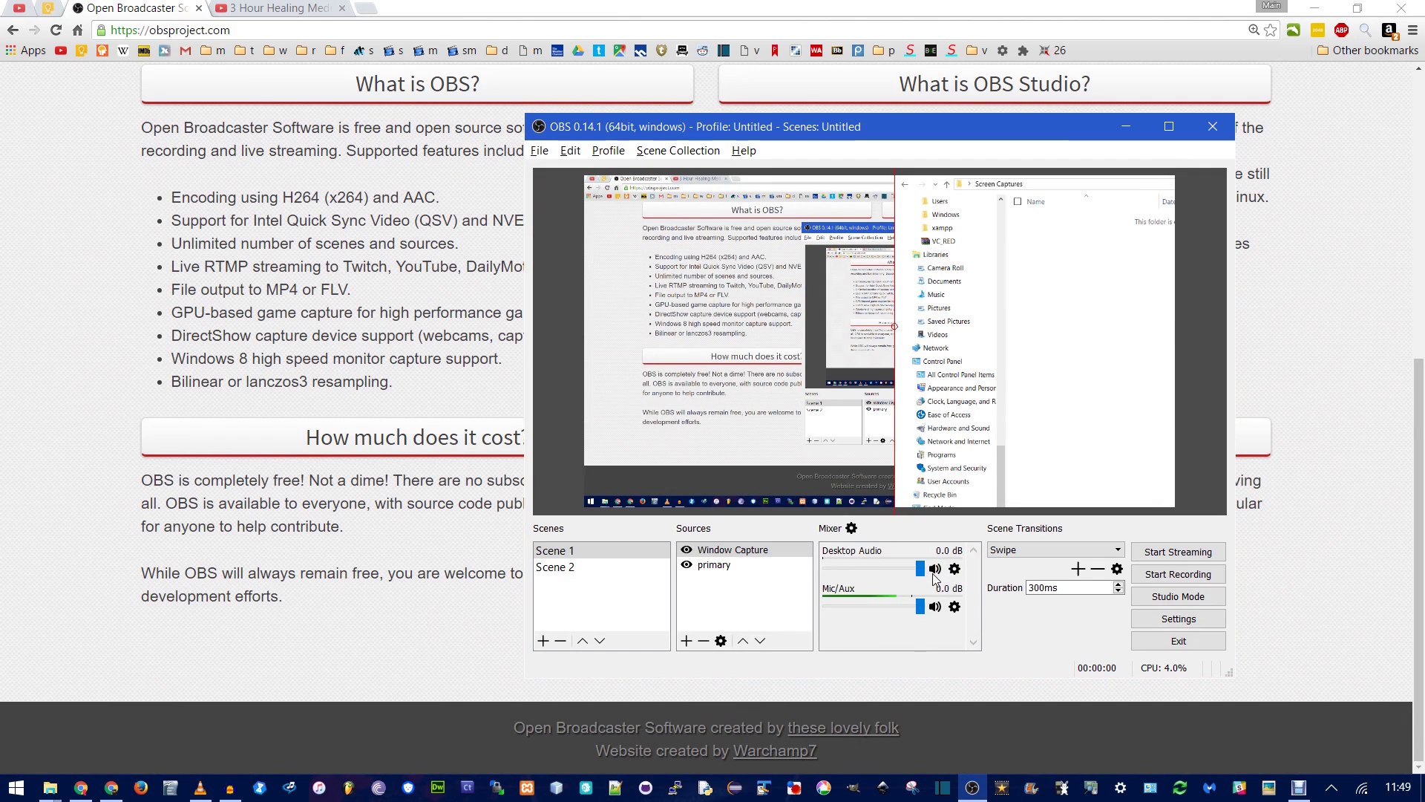
{"action": "left_click", "coordinate": [936, 607]}
- Open Settings and switch the Output mode to Advanced
{"action": "left_click", "coordinate": [1198, 617]}
{"action": "left_click", "coordinate": [610, 230]}
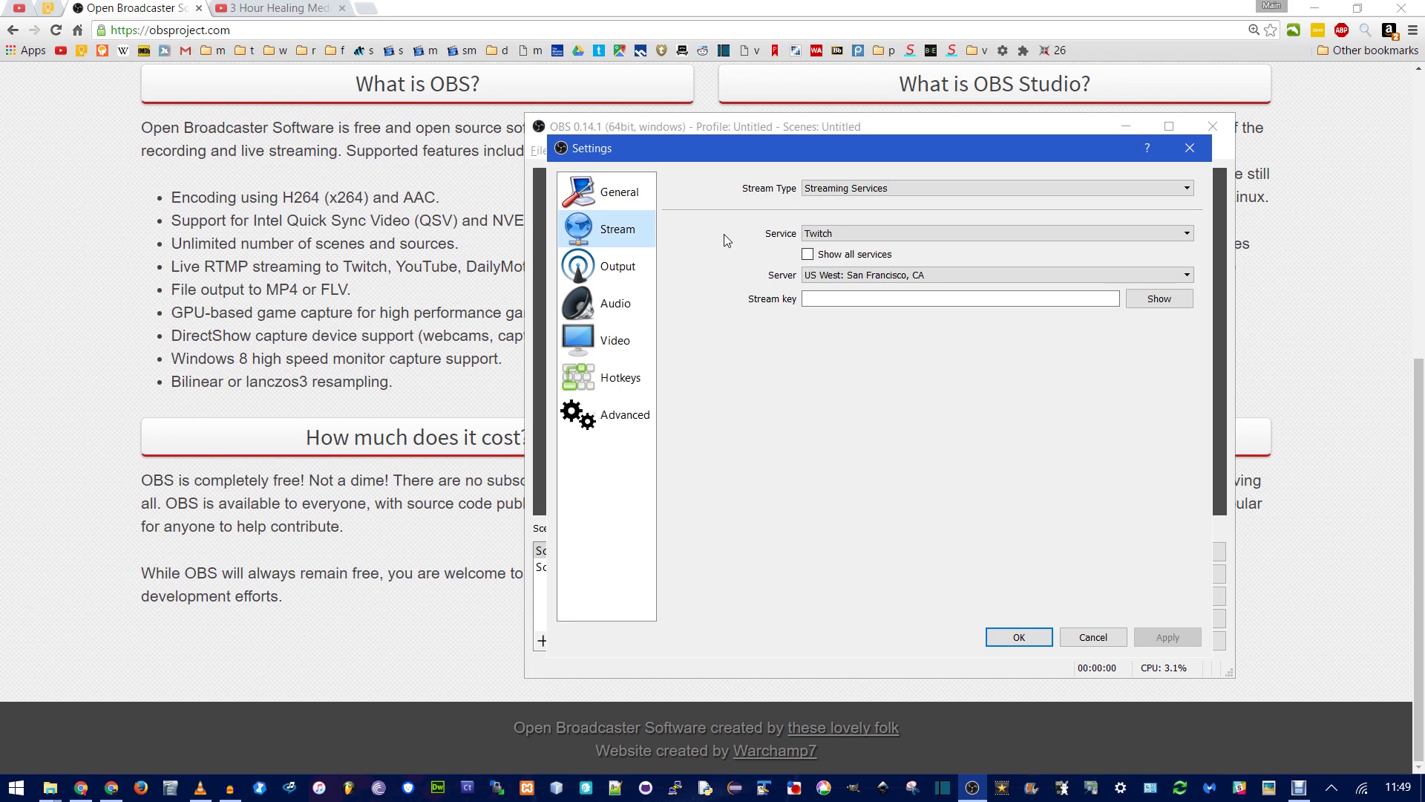
{"action": "left_click", "coordinate": [633, 267]}
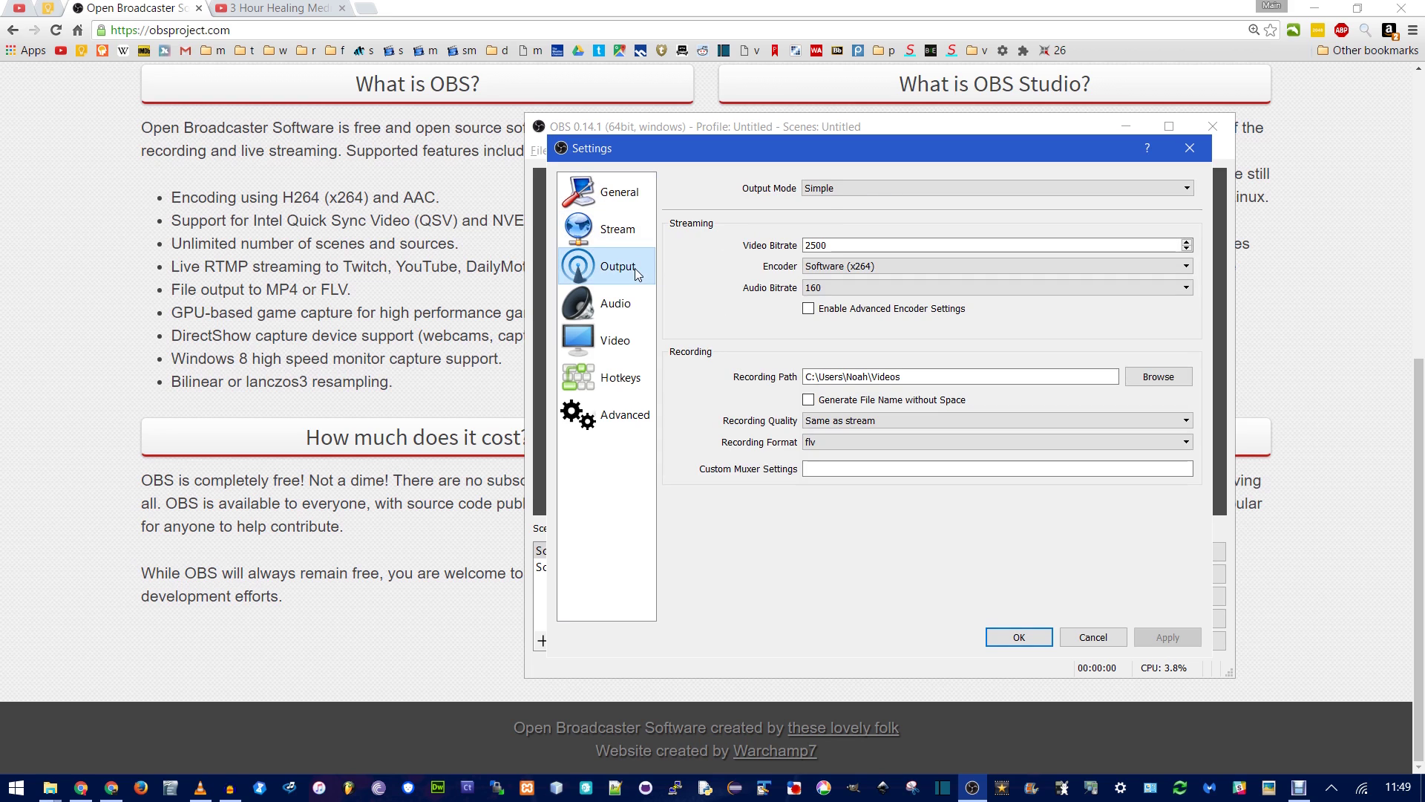
{"action": "left_click", "coordinate": [889, 190]}
{"action": "left_click", "coordinate": [870, 207]}
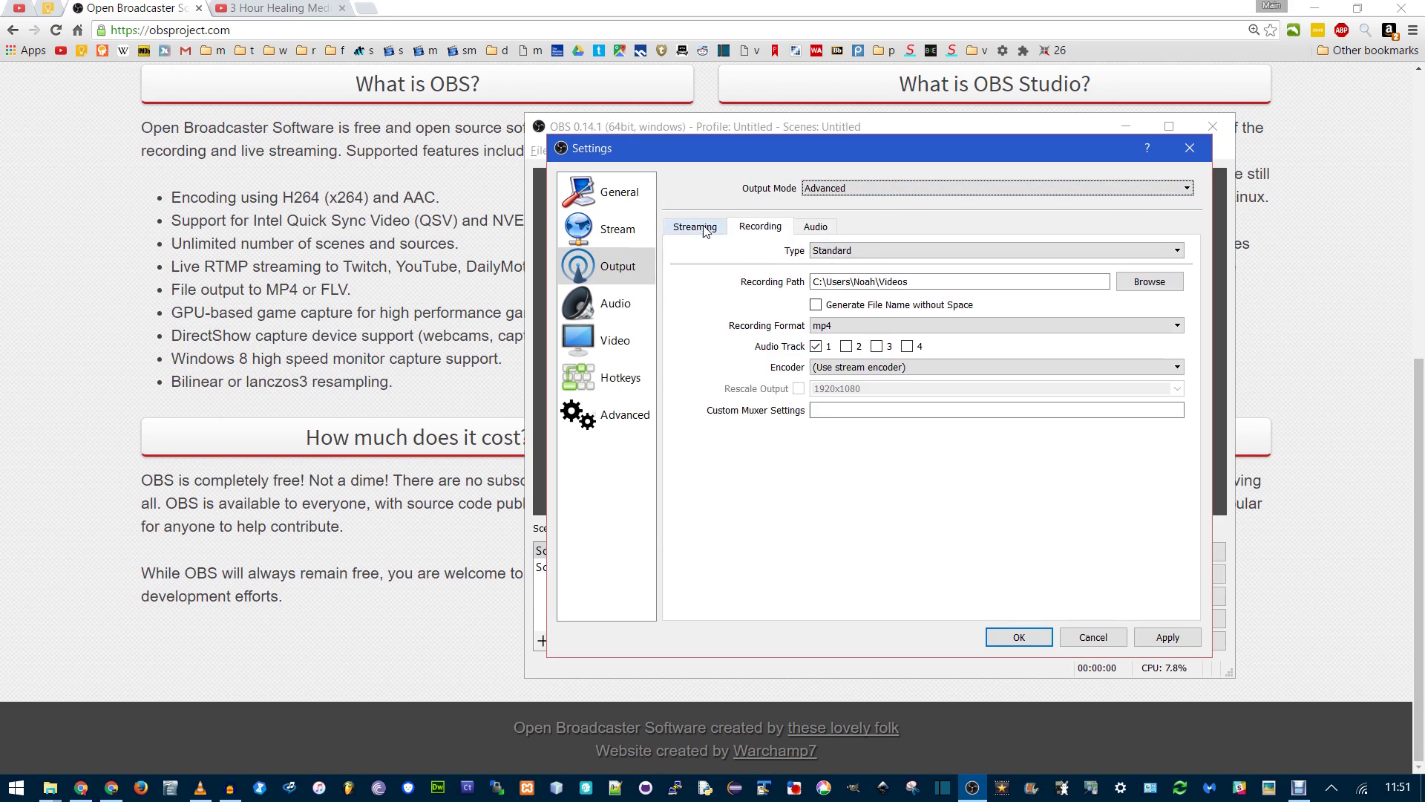
- On the Recording tab, select the recording path and keep mp4 as the format
{"action": "left_click", "coordinate": [695, 226]}
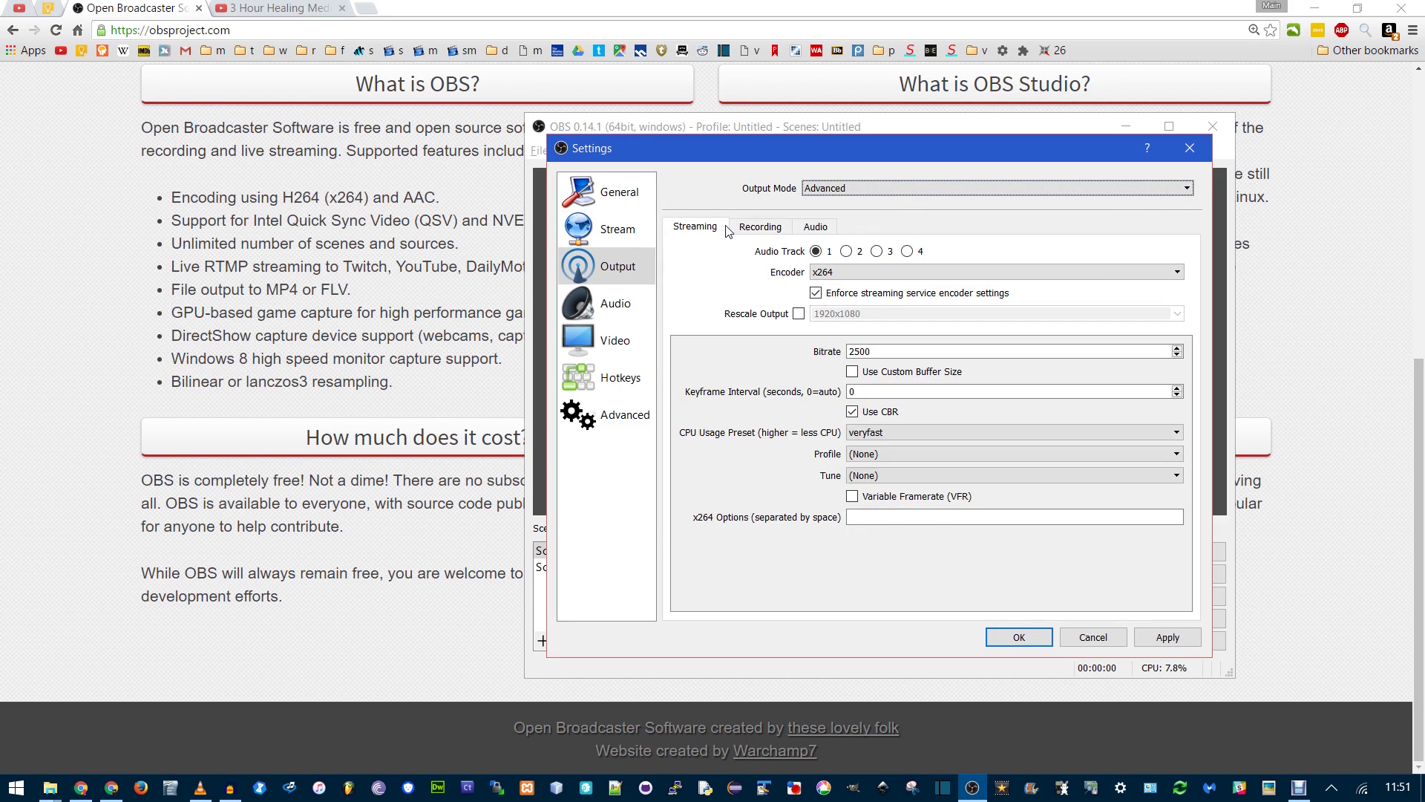
{"action": "left_click", "coordinate": [764, 228]}
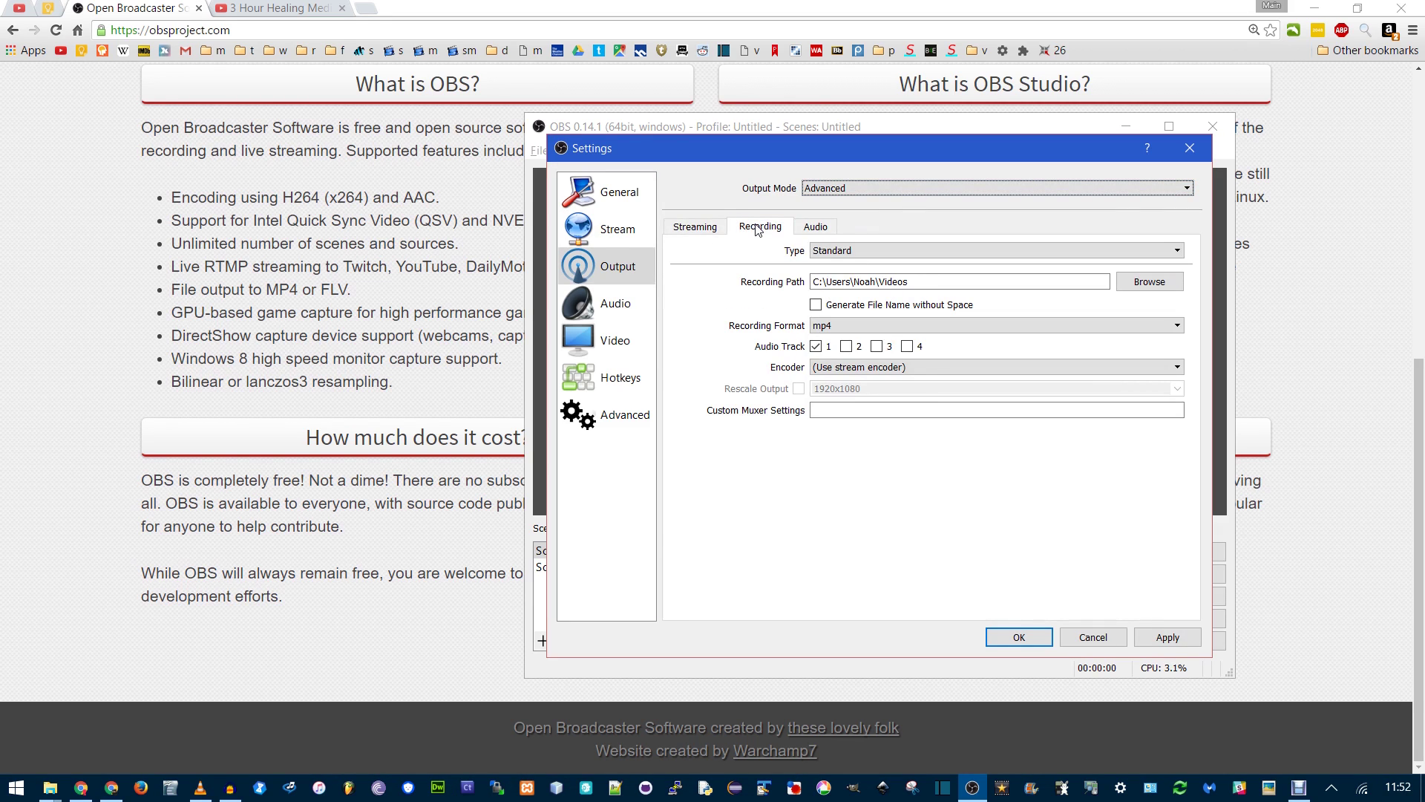
{"action": "left_click_drag", "start_coordinate": [917, 282], "coordinate": [742, 288]}
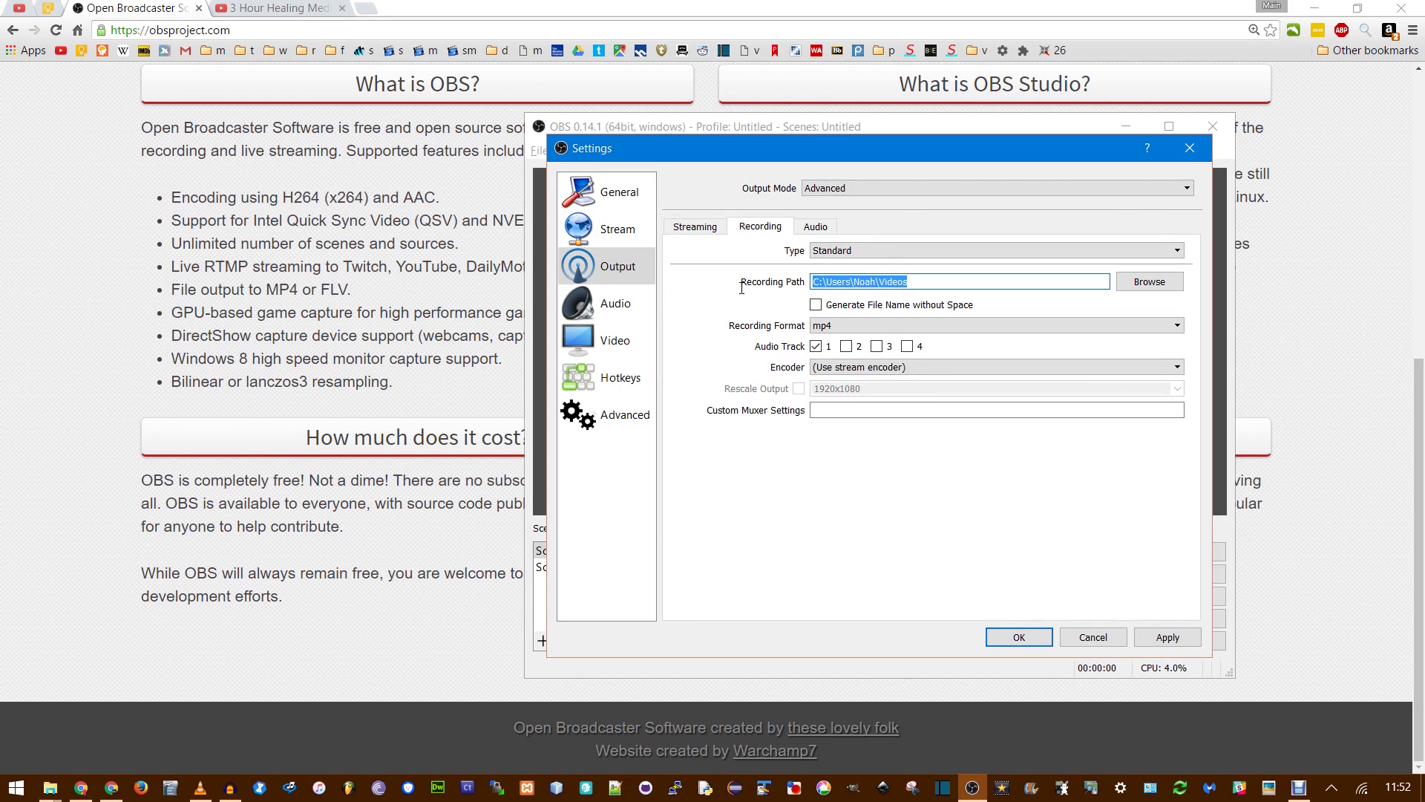
{"action": "left_click", "coordinate": [860, 328]}
{"action": "left_click", "coordinate": [850, 351]}
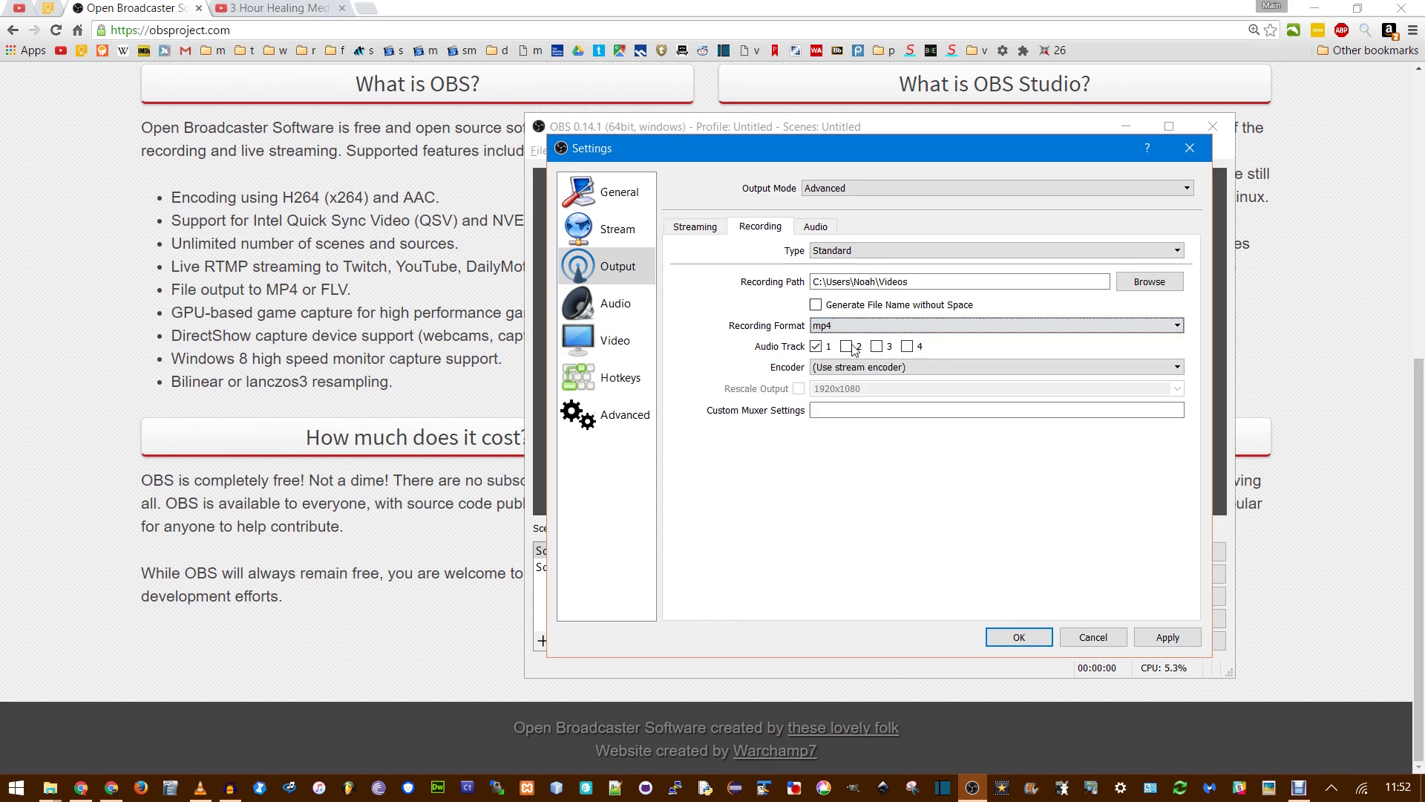
{"action": "left_click", "coordinate": [853, 367]}
- Choose the x264 encoder and change the recording bitrate from 2500 to 5000
{"action": "left_click", "coordinate": [859, 418]}
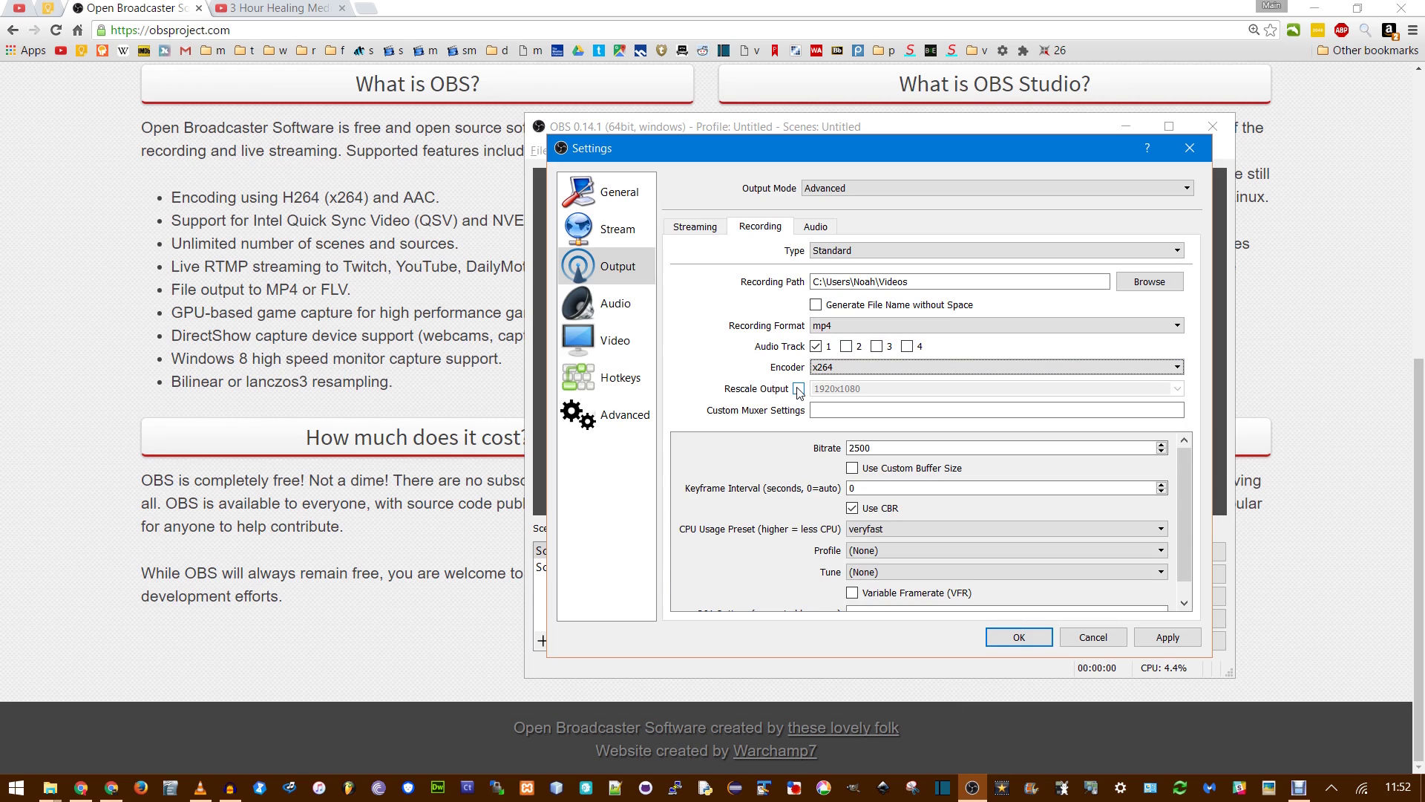
{"action": "left_click", "coordinate": [874, 448]}
{"action": "left_click_drag", "start_coordinate": [906, 446], "coordinate": [703, 444]}
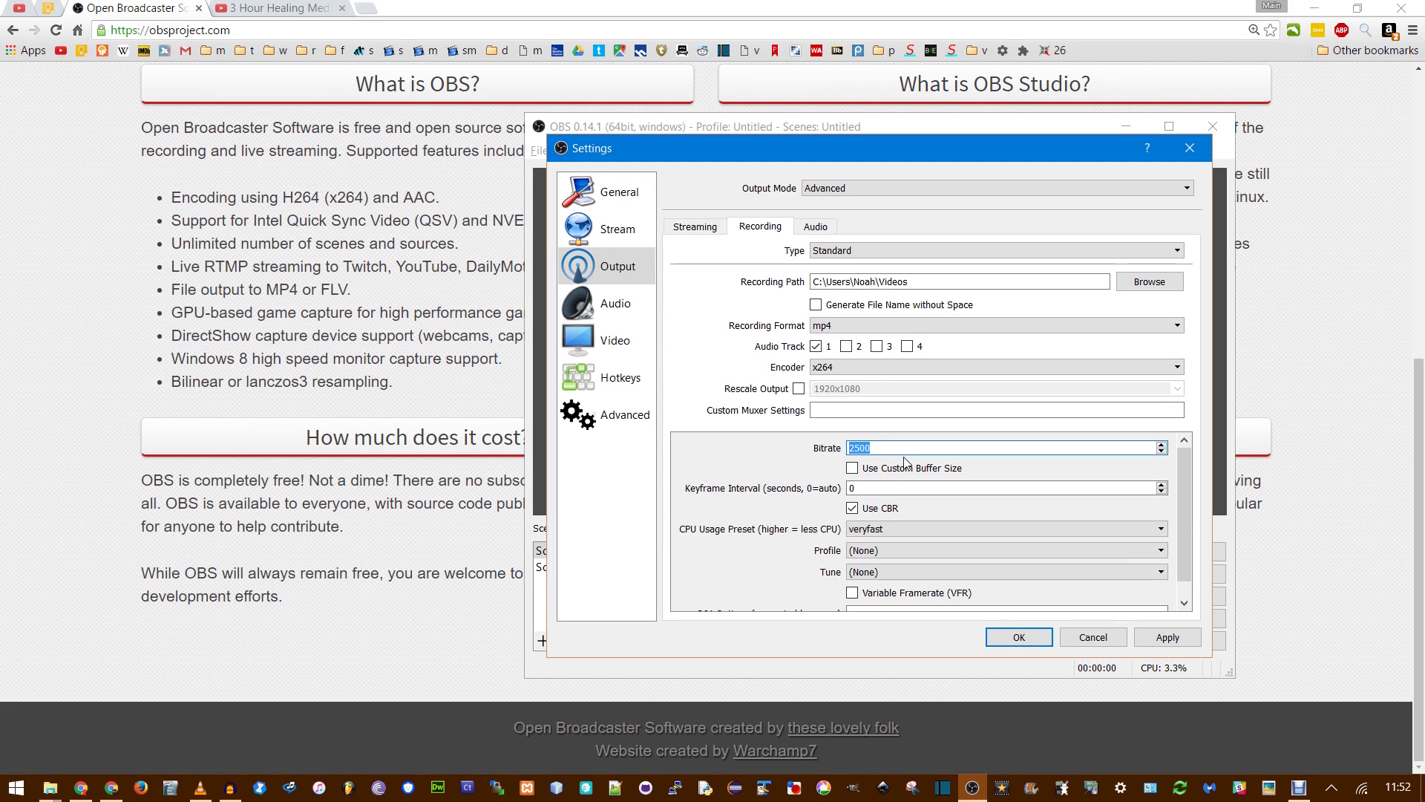
{"action": "type", "text": "500"}
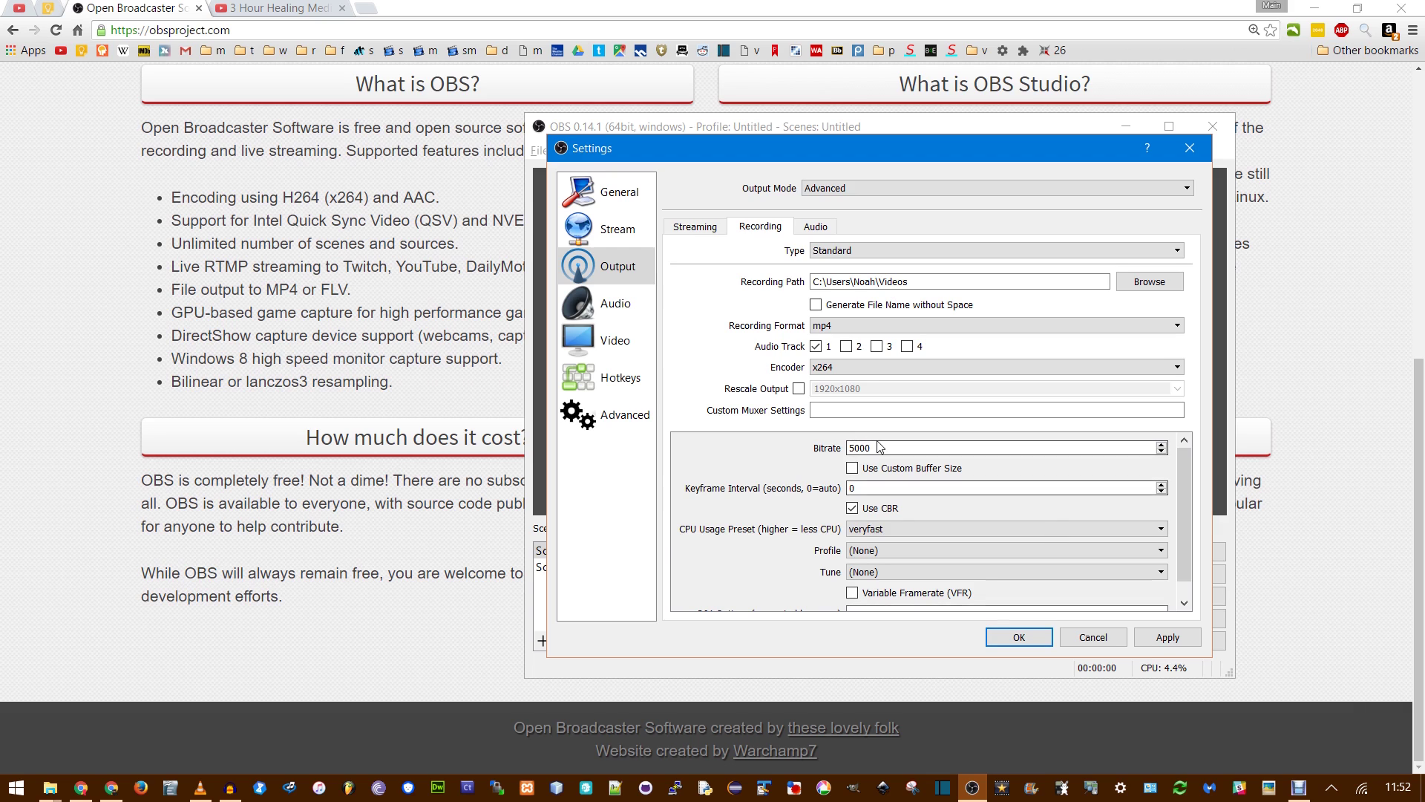
{"action": "left_click_drag", "start_coordinate": [876, 448], "coordinate": [820, 443]}
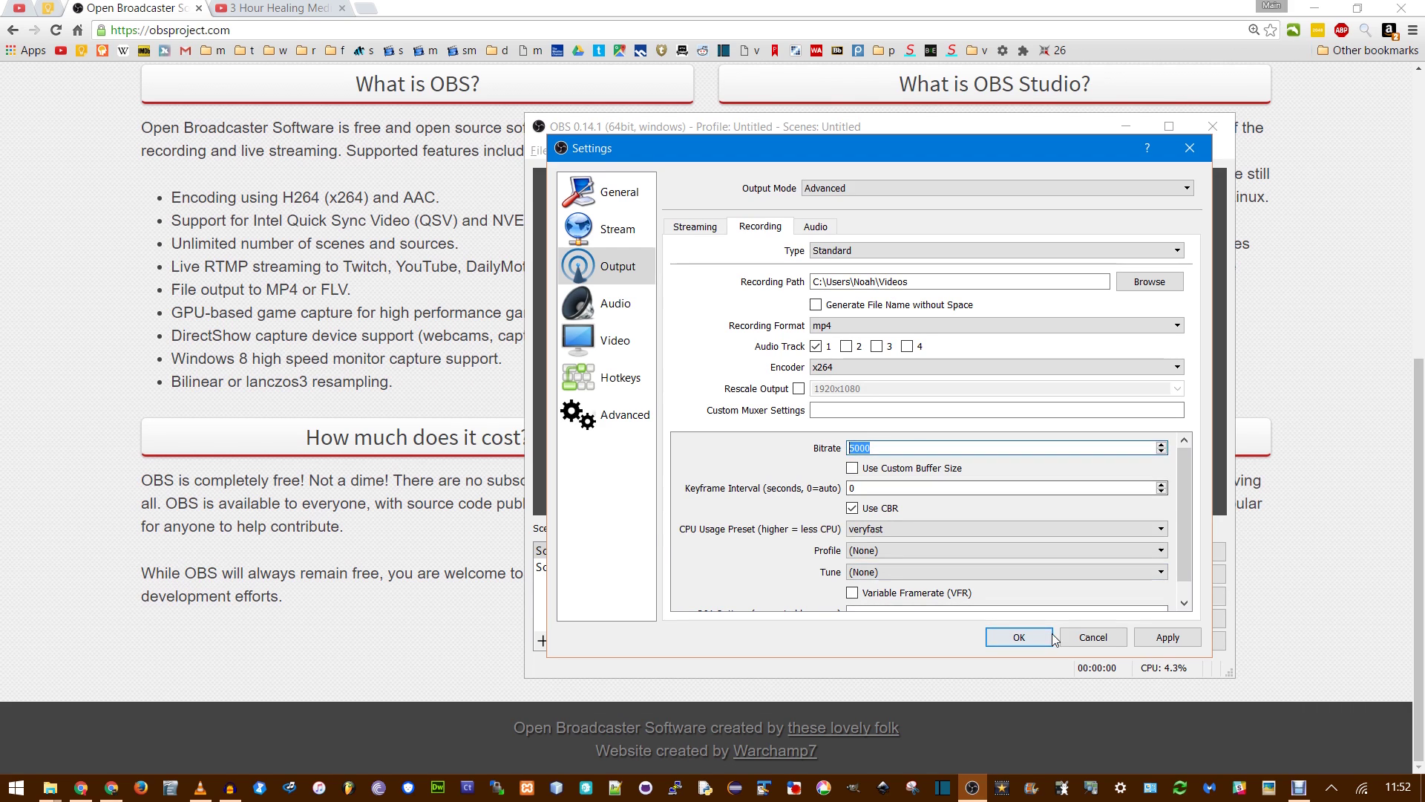
- Set the Video output (scaled) resolution to 1920x1080
{"action": "left_click", "coordinate": [627, 307]}
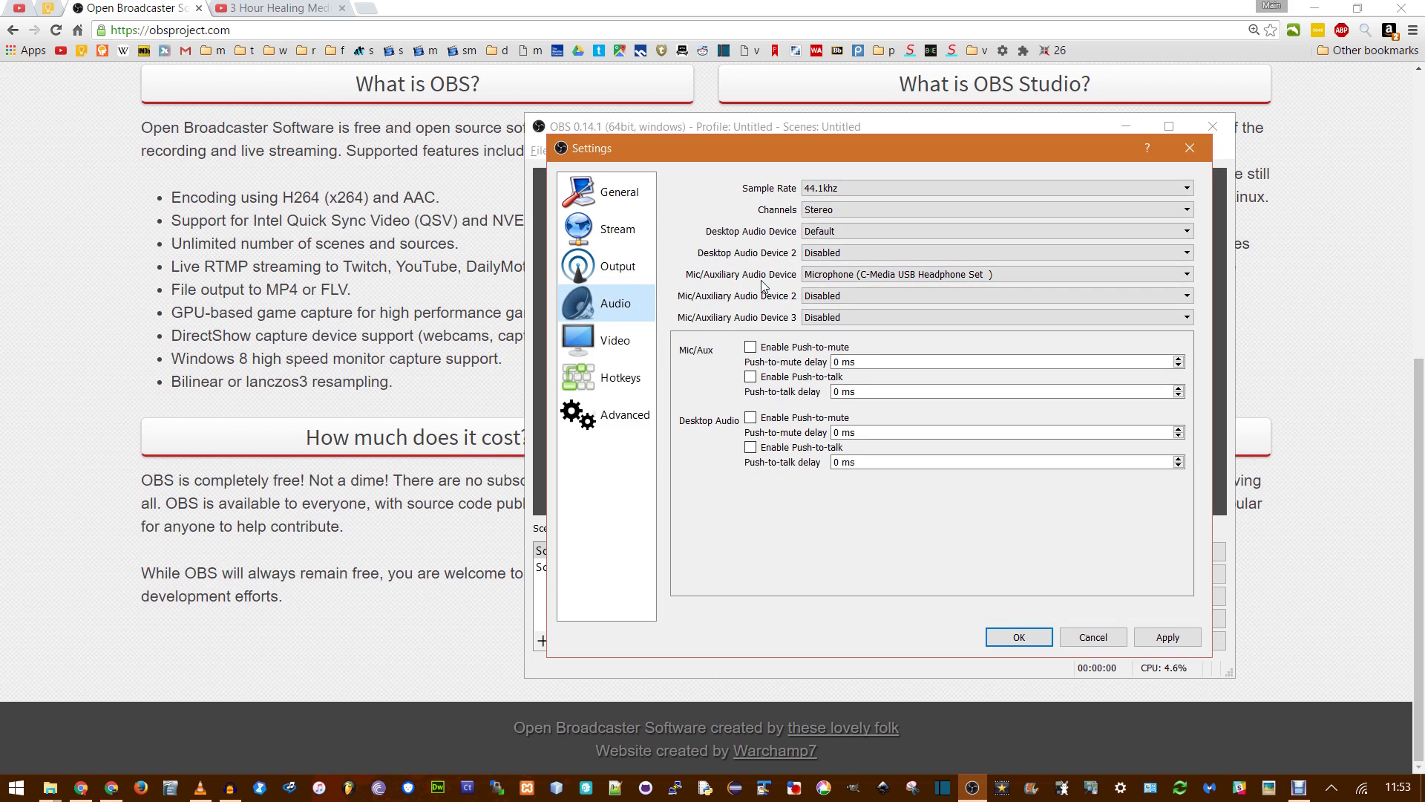
{"action": "left_click", "coordinate": [622, 348]}
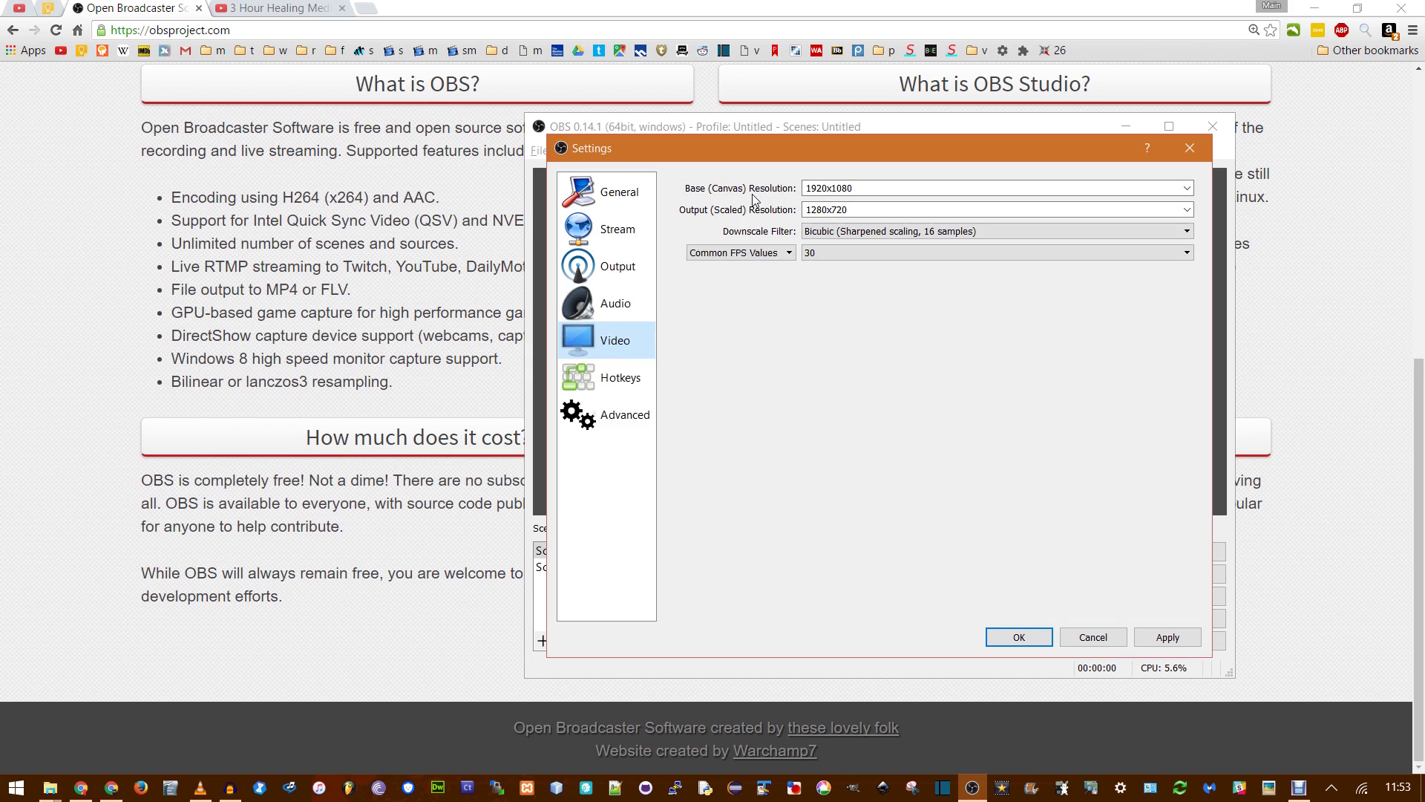
{"action": "left_click", "coordinate": [1187, 211]}
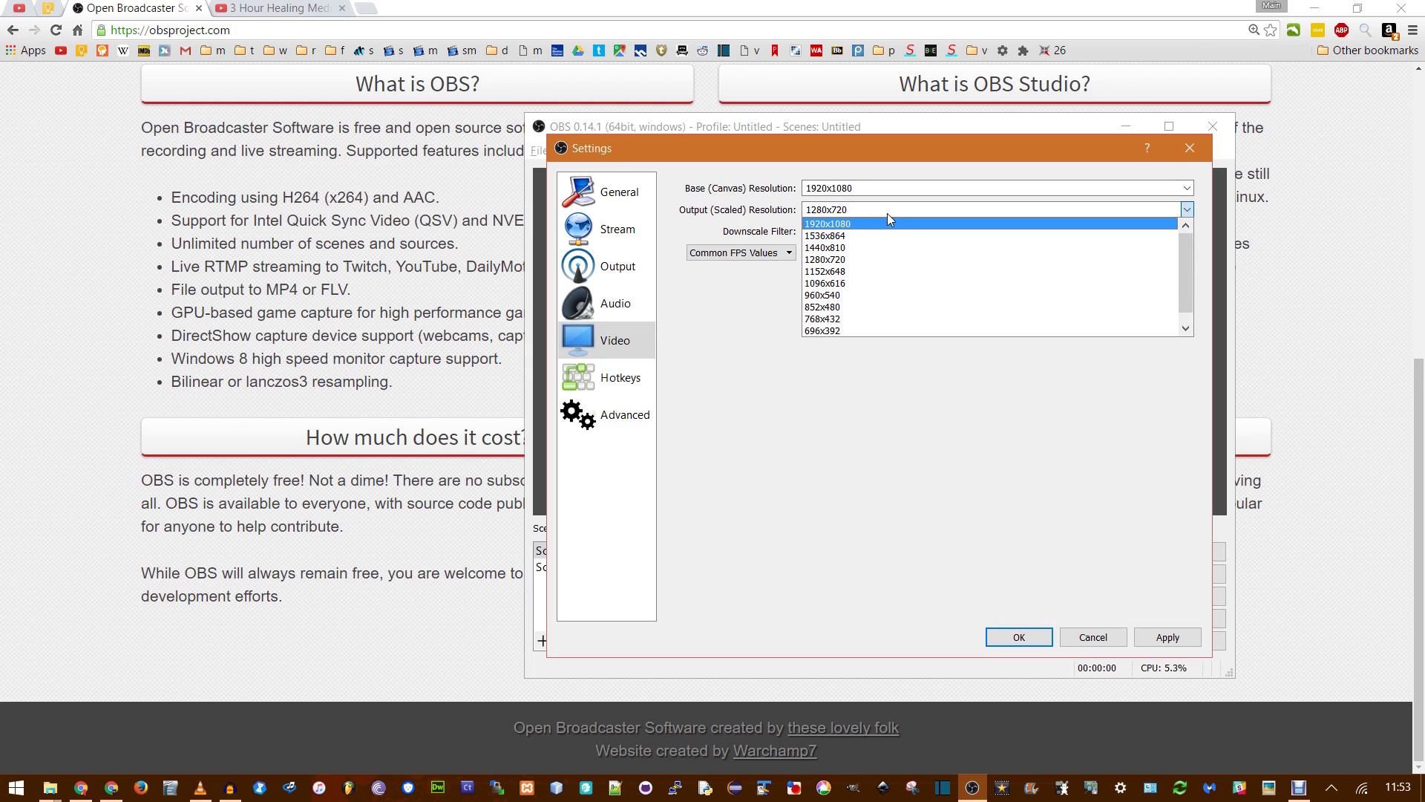
{"action": "left_click", "coordinate": [856, 225]}
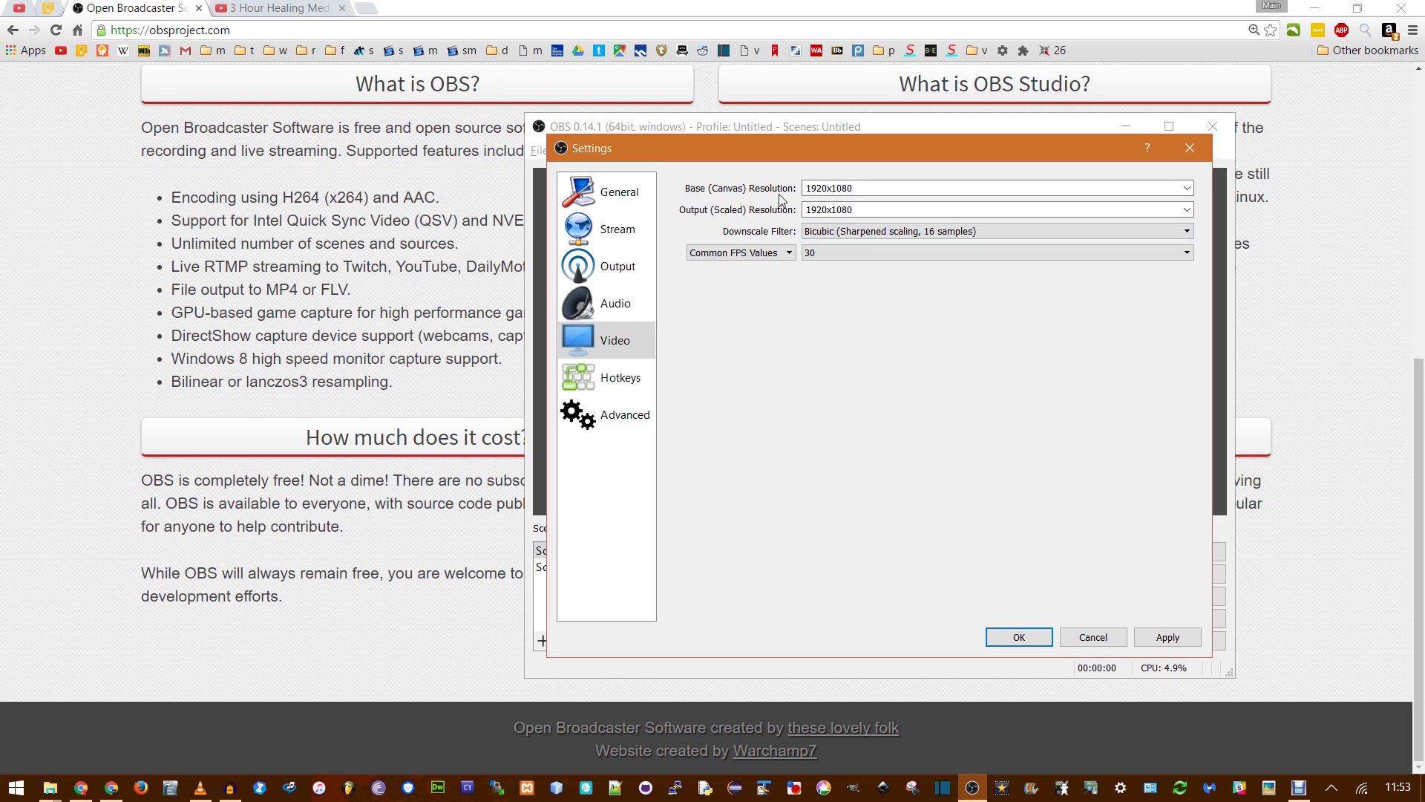
{"action": "left_click", "coordinate": [622, 382]}
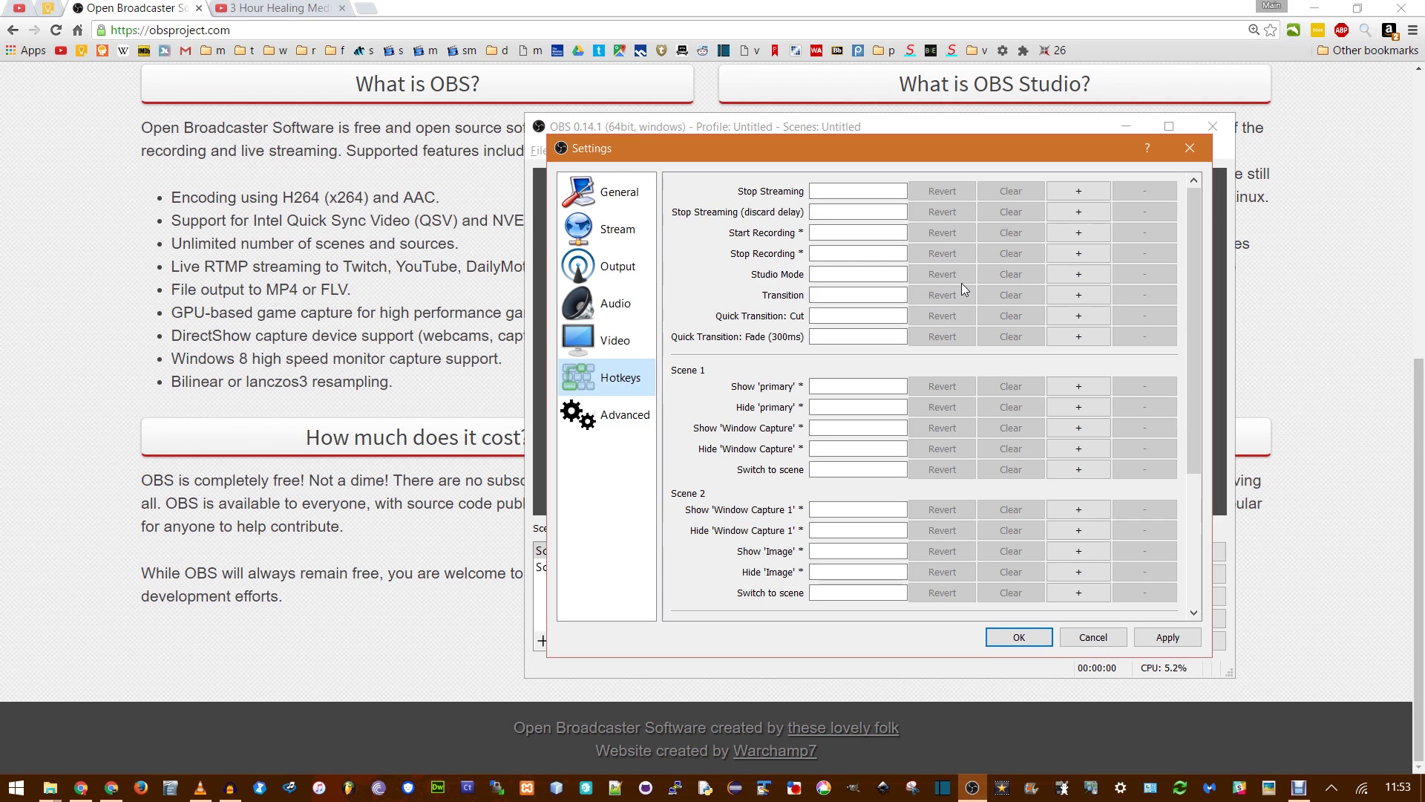
{"action": "left_click", "coordinate": [635, 413]}
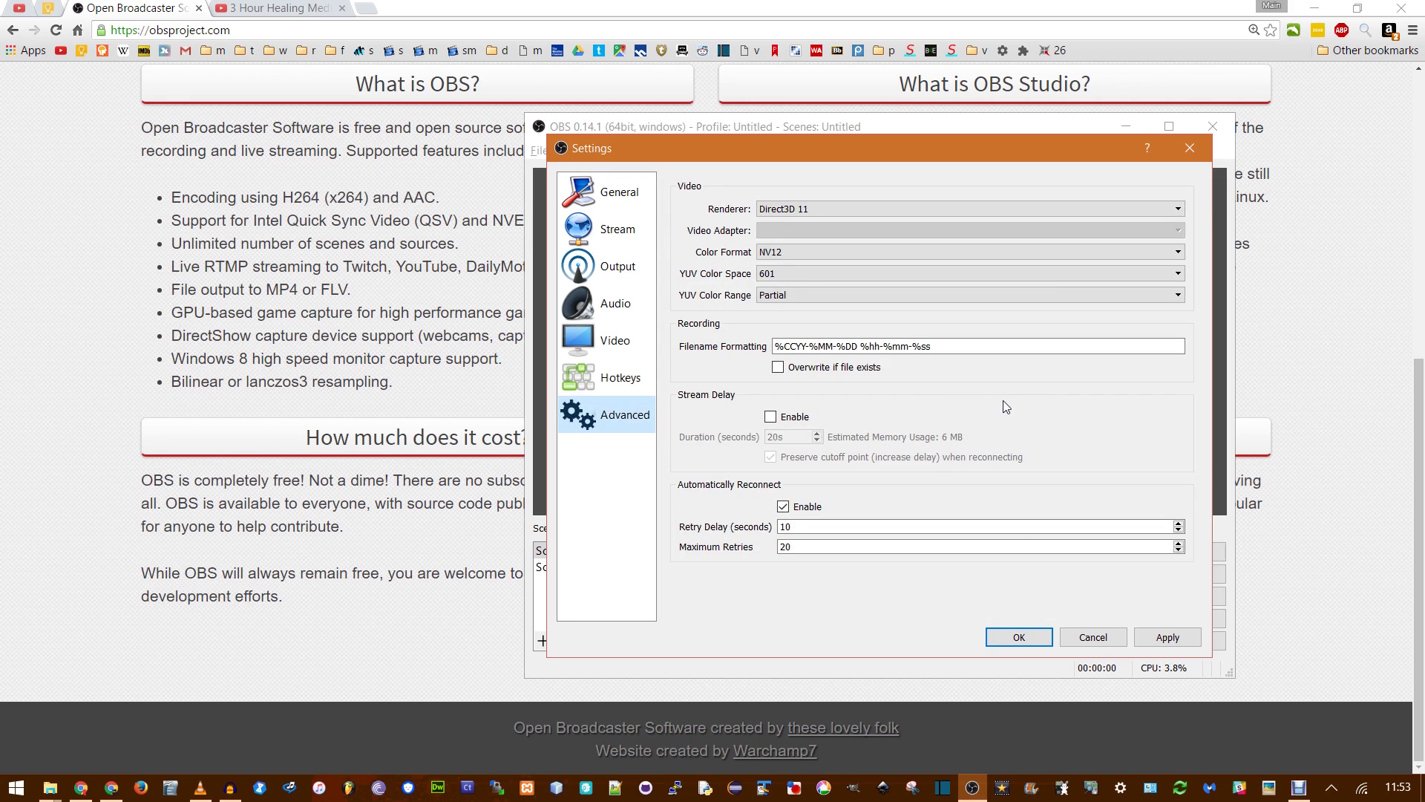
{"action": "left_click", "coordinate": [627, 268]}
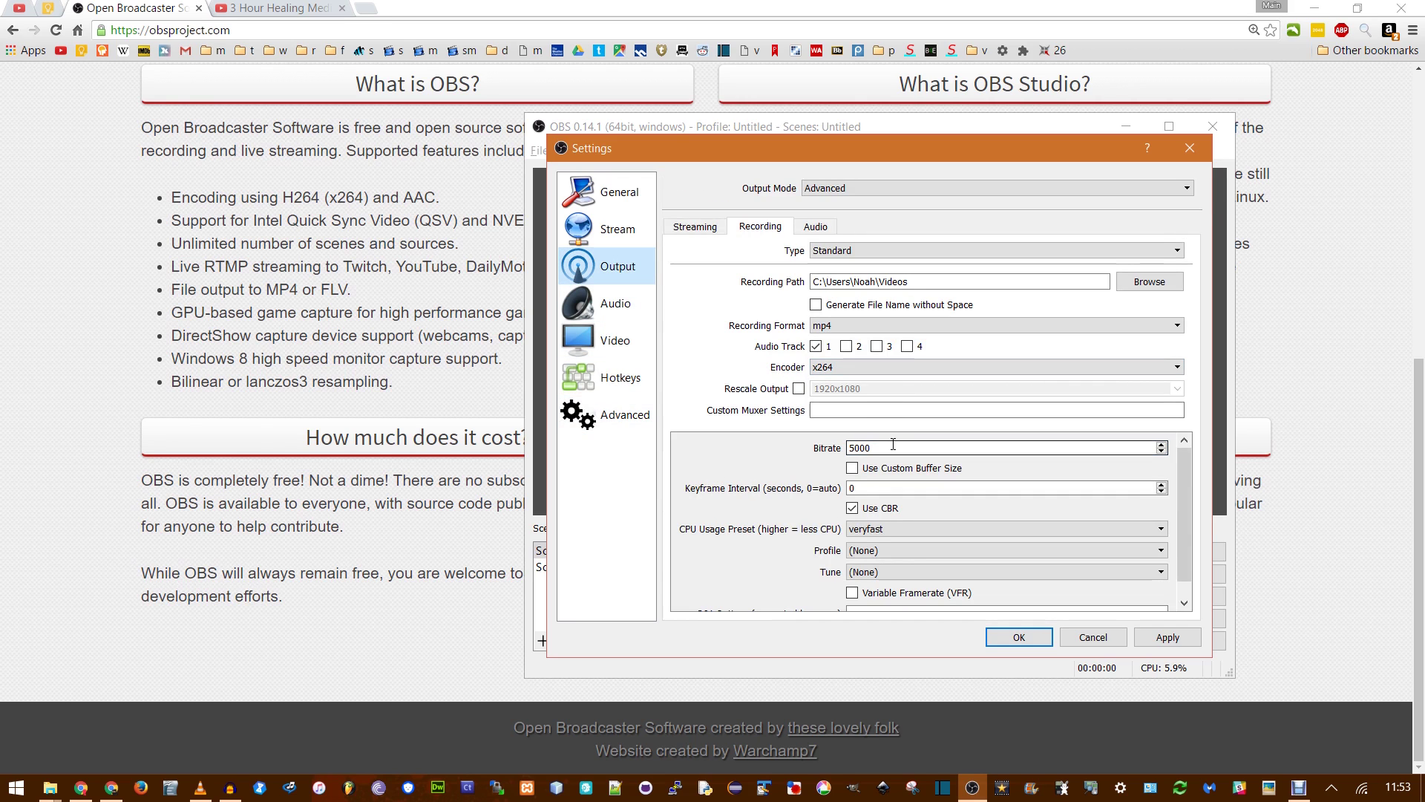
{"action": "left_click_drag", "start_coordinate": [876, 447], "coordinate": [775, 448]}
{"action": "left_click", "coordinate": [616, 340]}
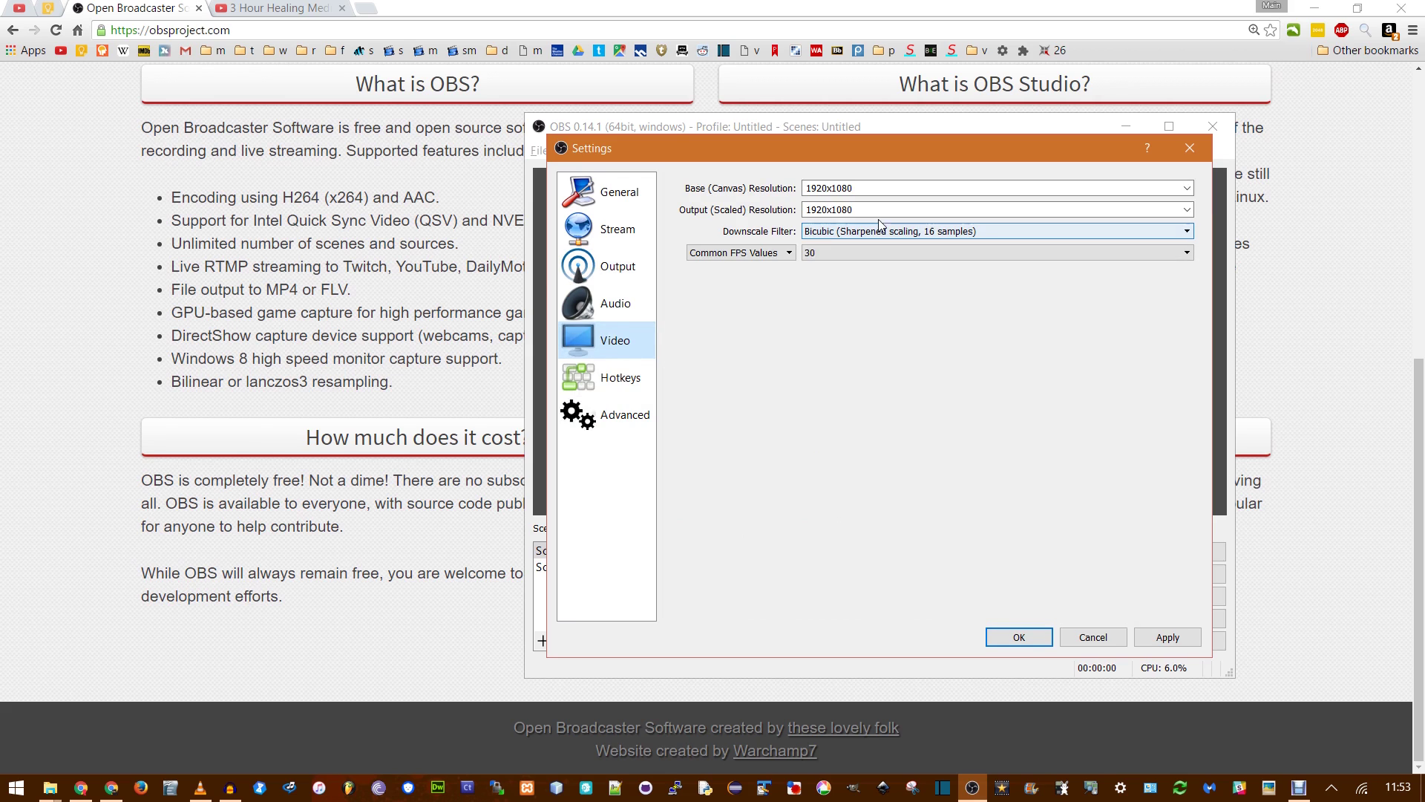